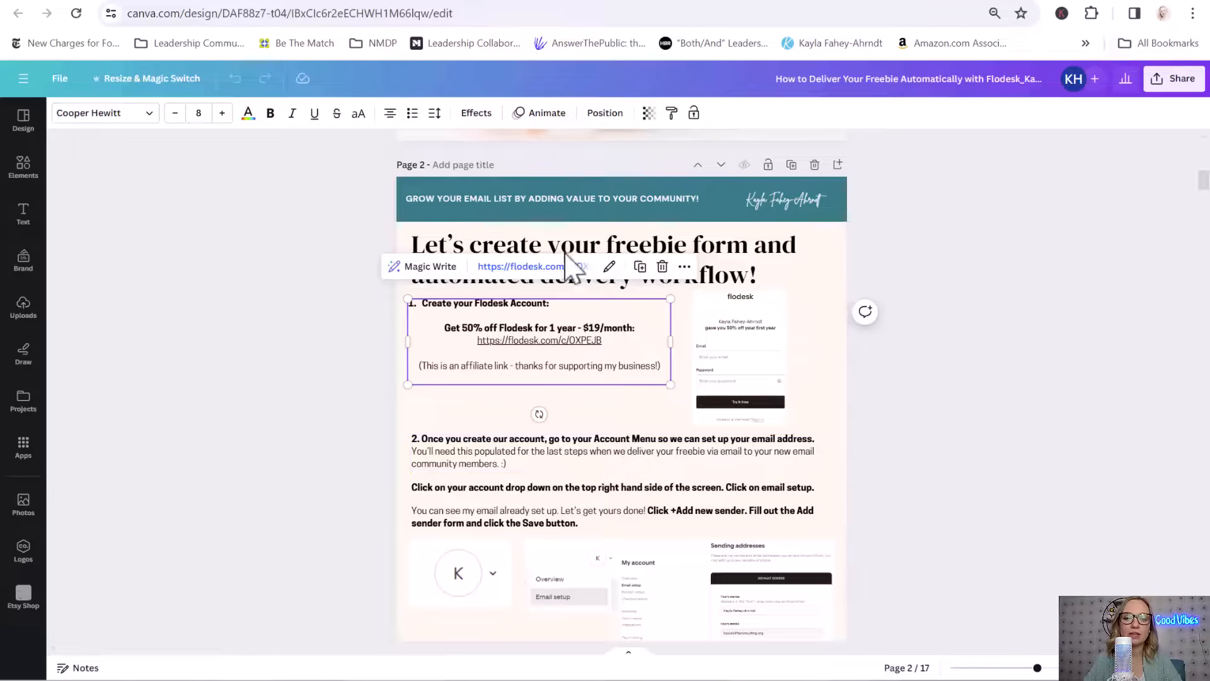
Step: Open the Flodesk affiliate link from the guide and sign up for a free trial with the account email and password
{"action": "left_click", "coordinate": [514, 267]}
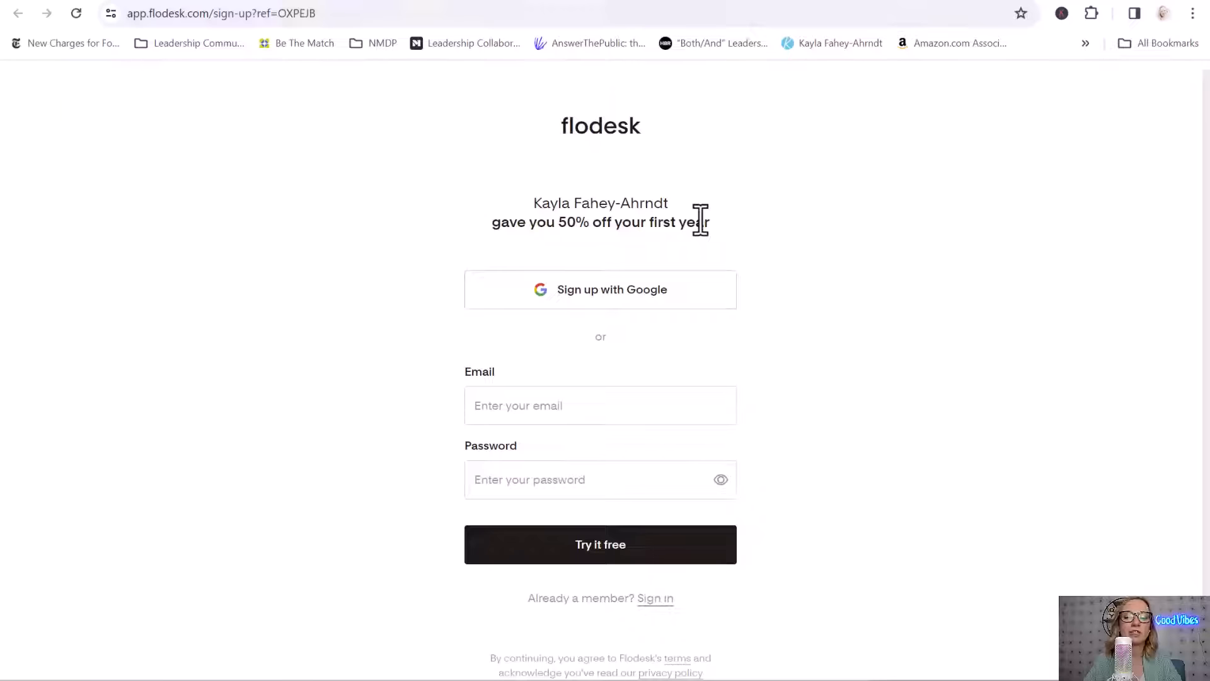
{"action": "left_click", "coordinate": [574, 400]}
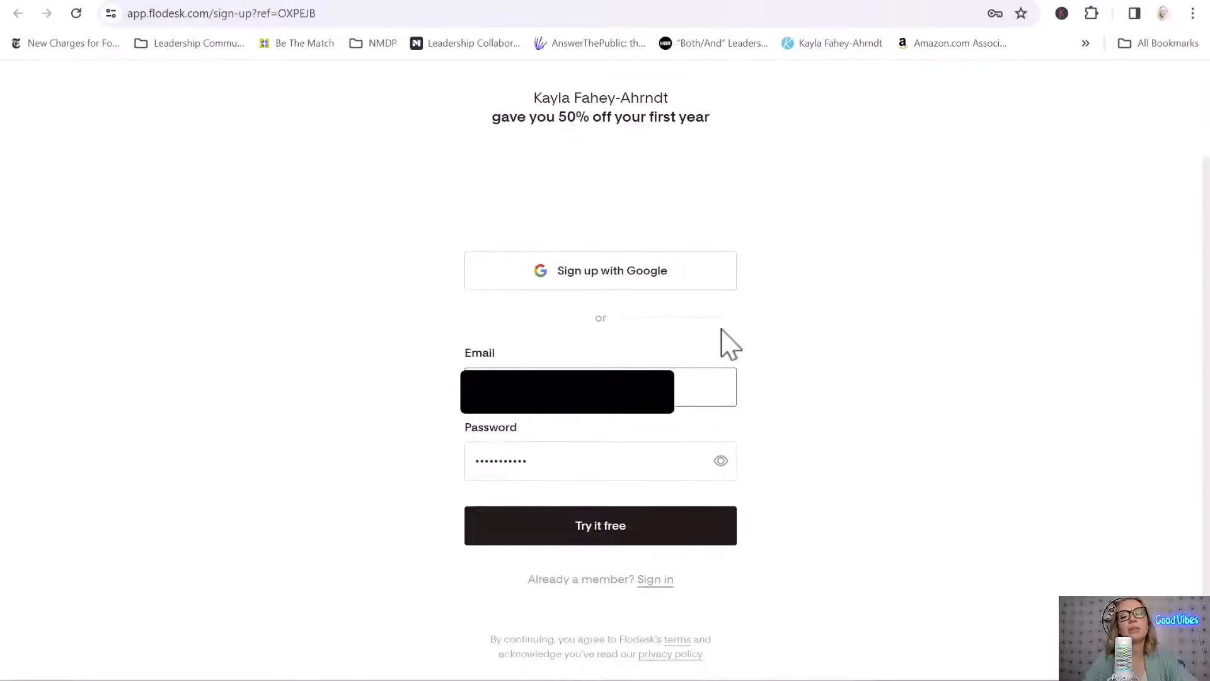
{"action": "left_click", "coordinate": [623, 546]}
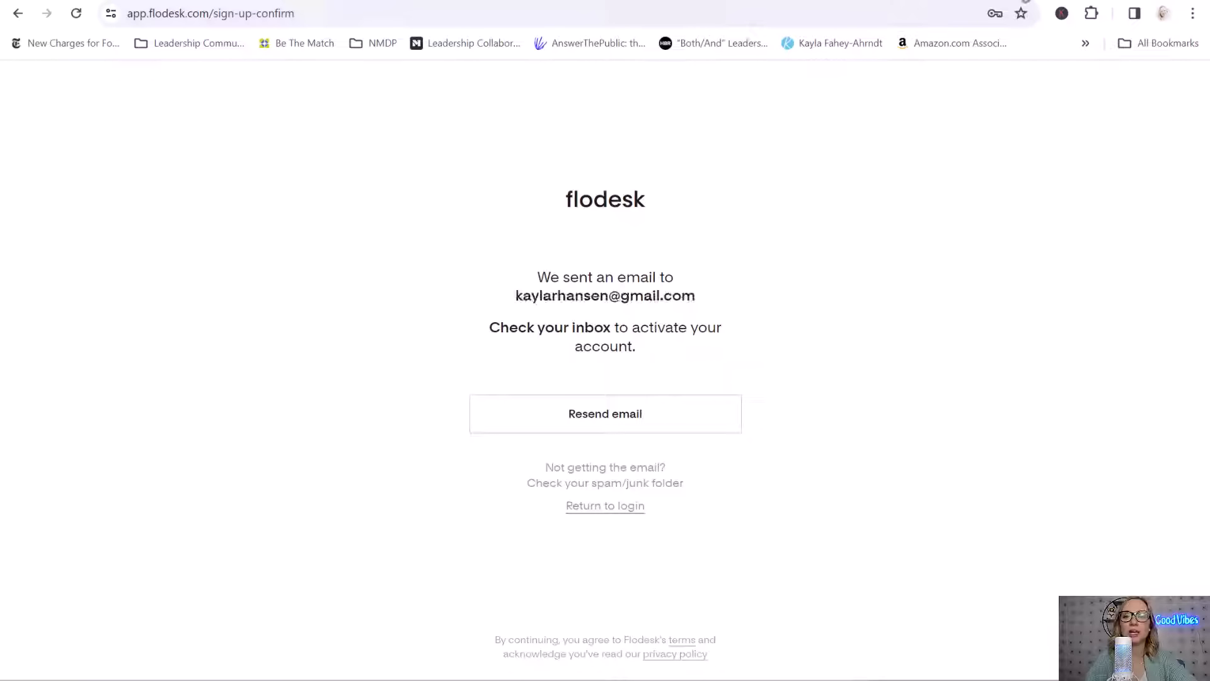
Step: Verify the email address through the Flodesk welcome email and sign in with the account email and password
{"action": "key", "text": "ctrl+t"}
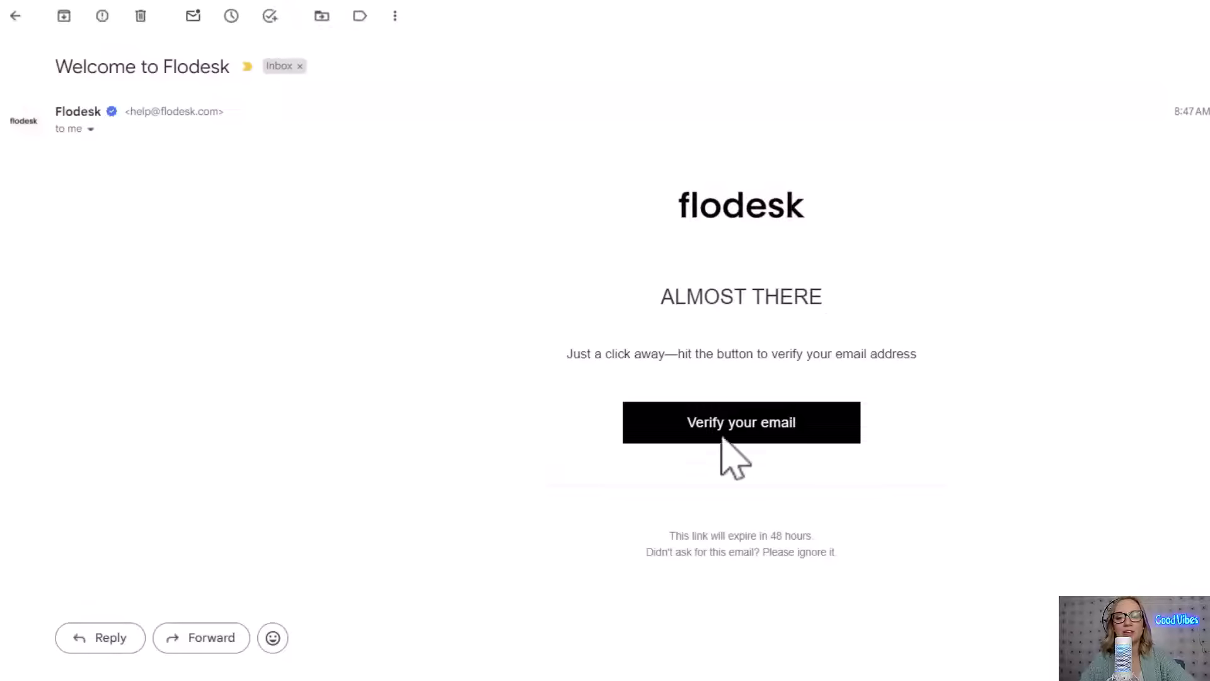
{"action": "left_click", "coordinate": [777, 445]}
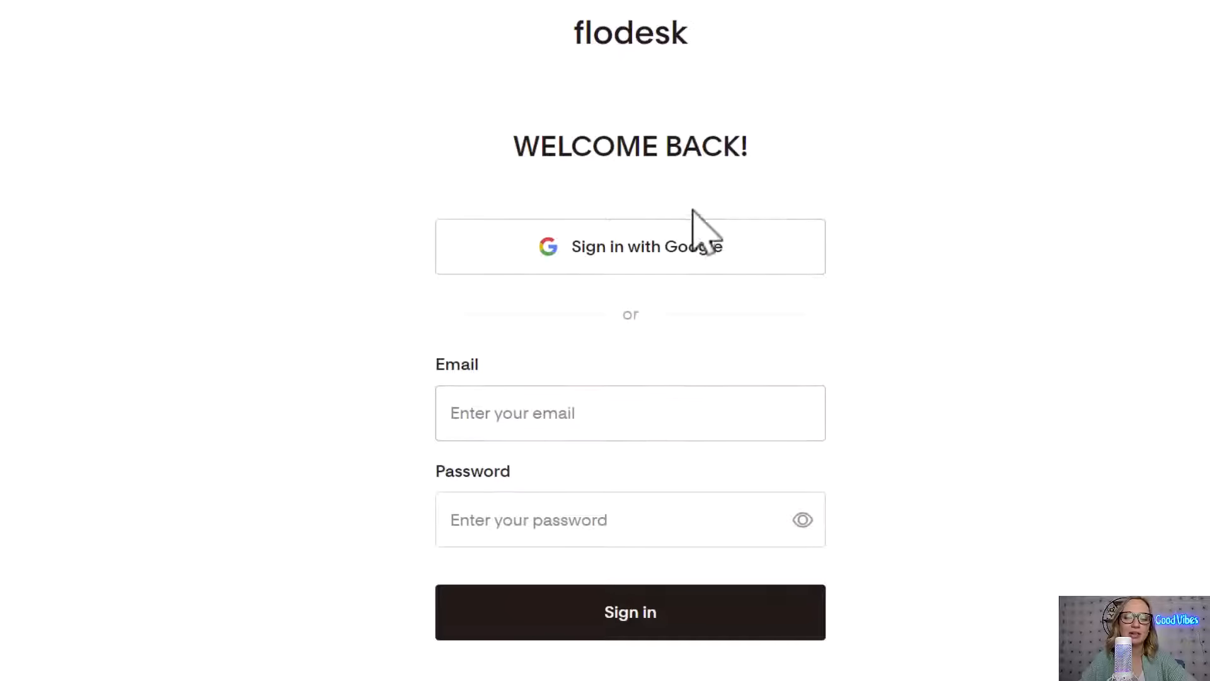
{"action": "left_click", "coordinate": [668, 414]}
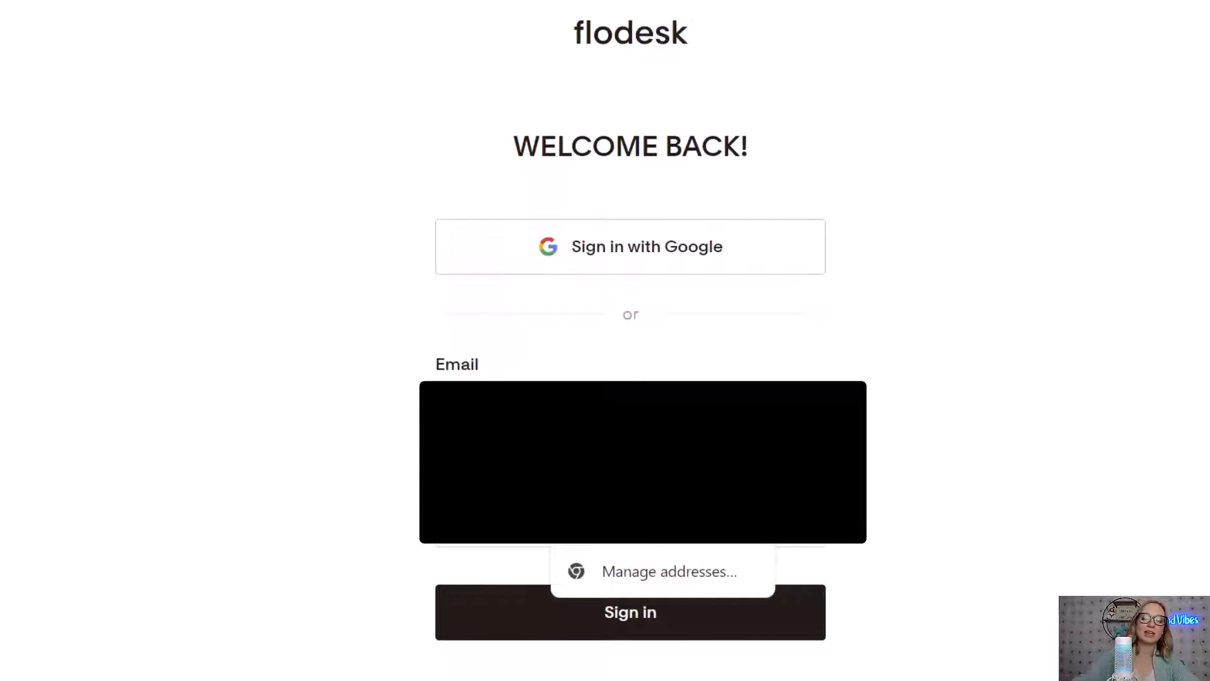
{"action": "type", "text": "h"}
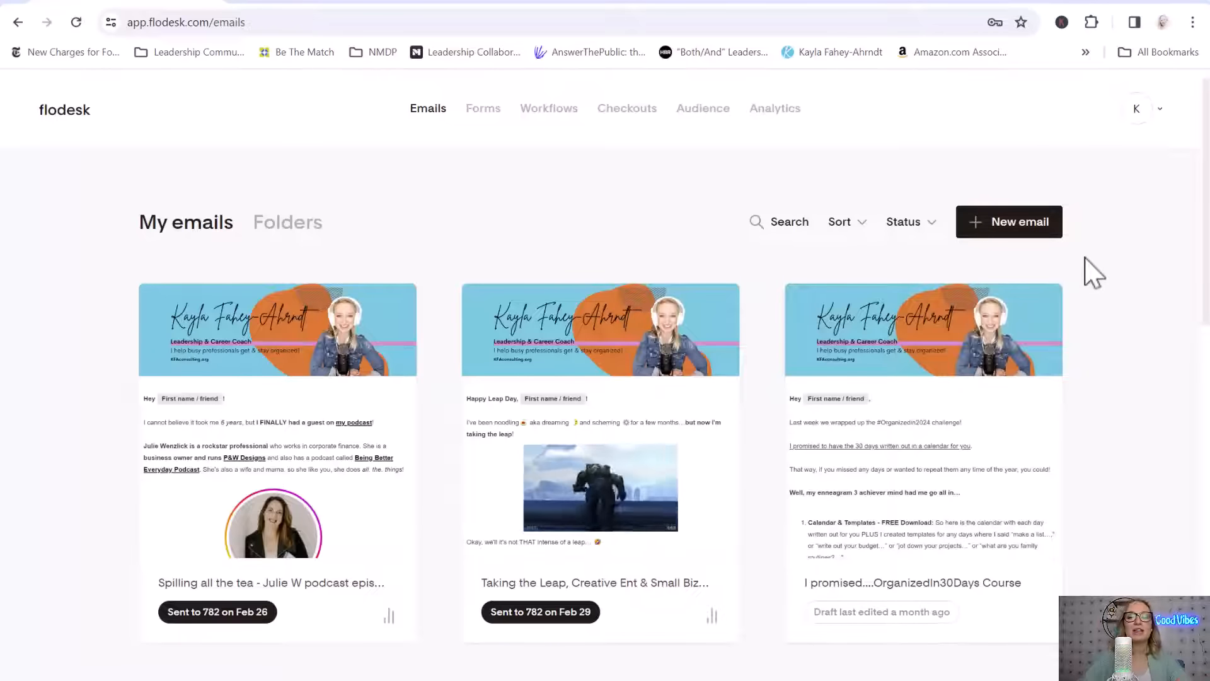
Step: In the account's Email setup, fill in a new sender with From name "Your Name" and a placeholder email, and discard it without saving
{"action": "left_click", "coordinate": [1159, 120]}
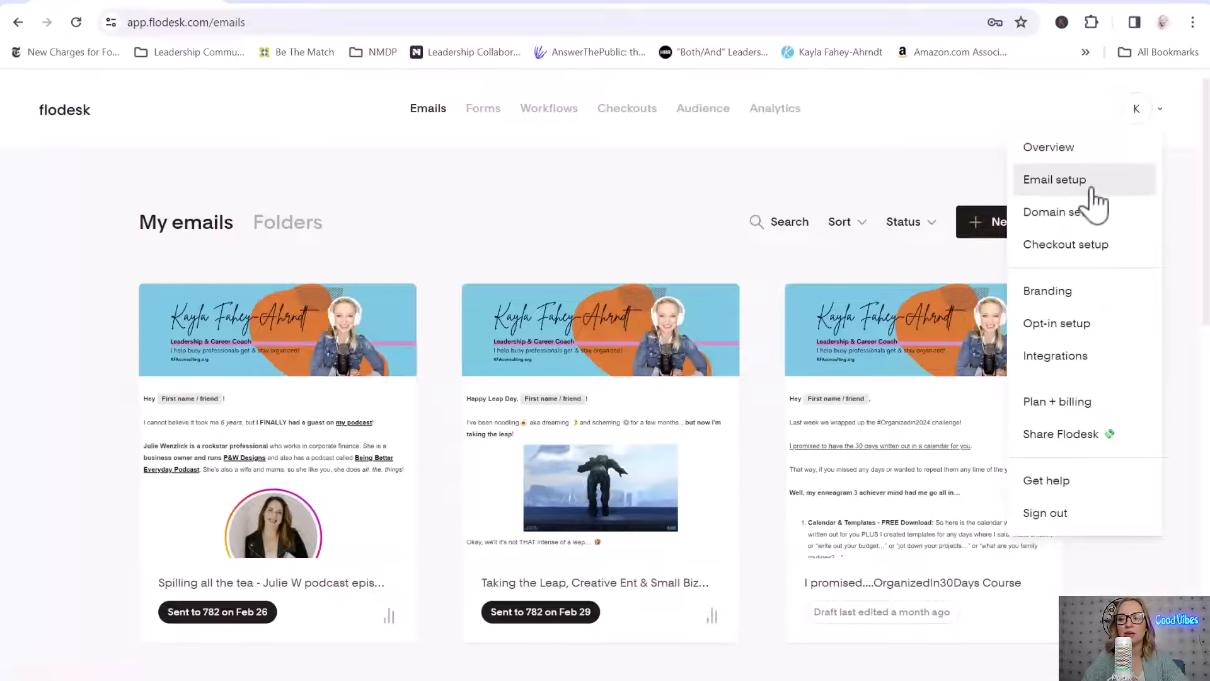
{"action": "left_click", "coordinate": [1071, 183]}
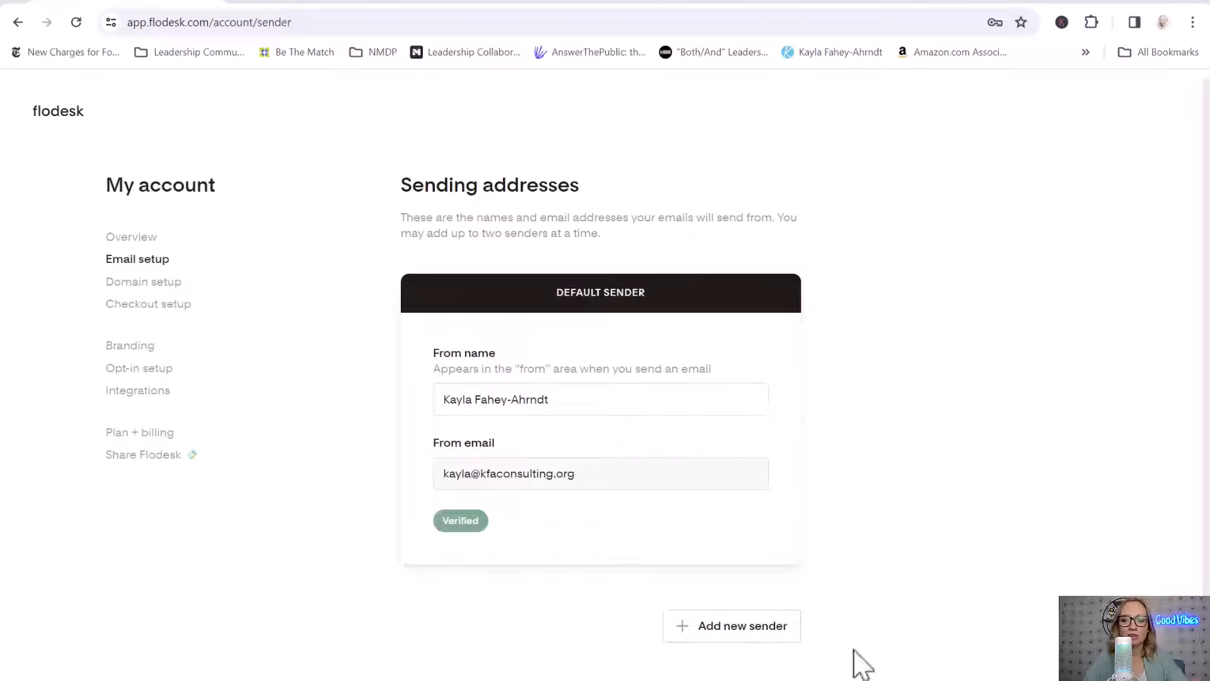
{"action": "mouse_move", "coordinate": [817, 680]}
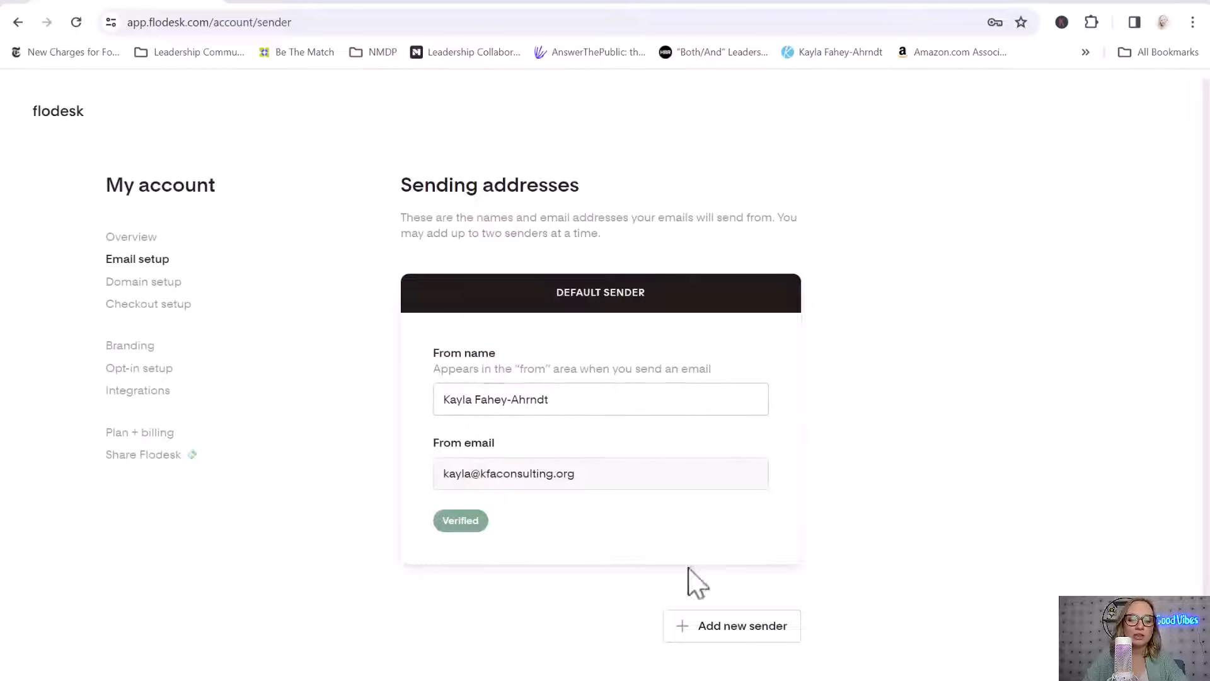
{"action": "scroll", "coordinate": [713, 486], "scroll_direction": "down", "scroll_amount": 1}
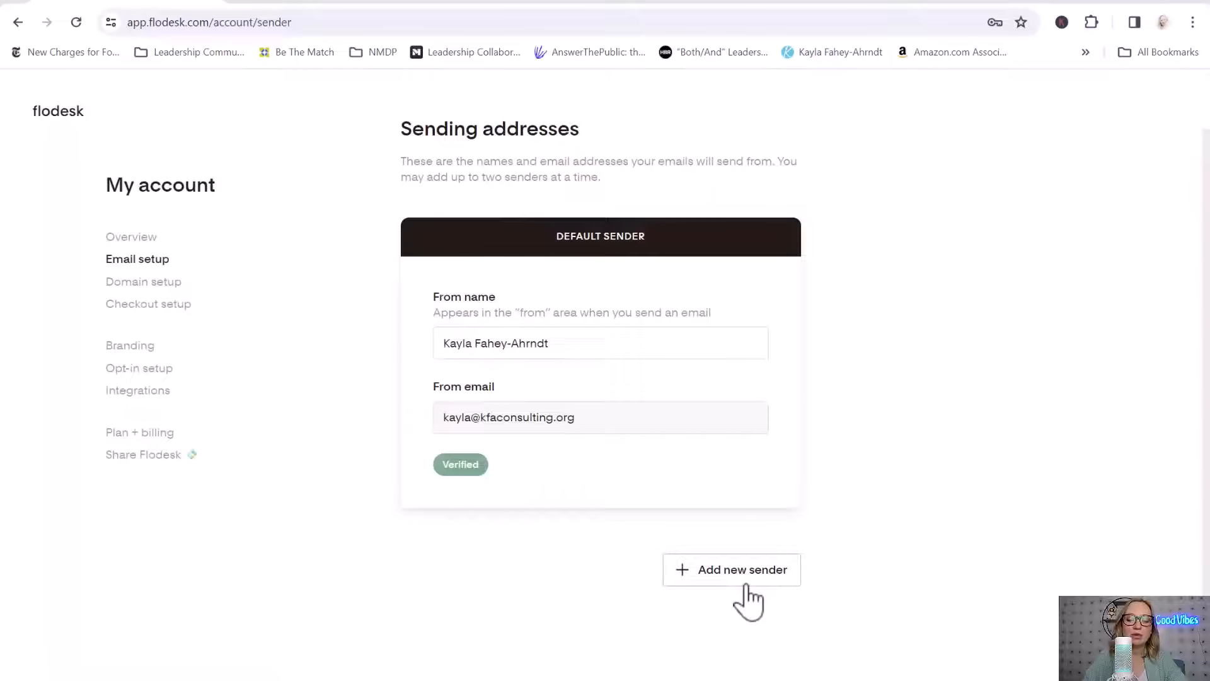
{"action": "left_click", "coordinate": [726, 577]}
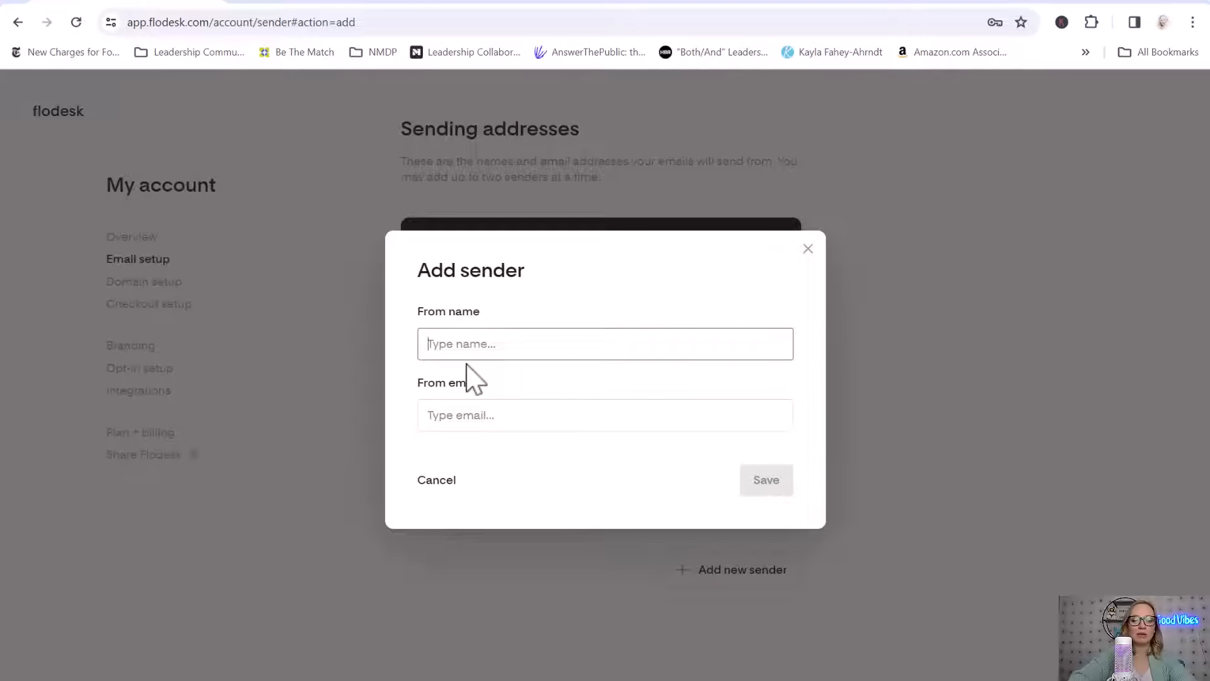
{"action": "type", "text": "Your Name"}
{"action": "key", "text": "Tab"}
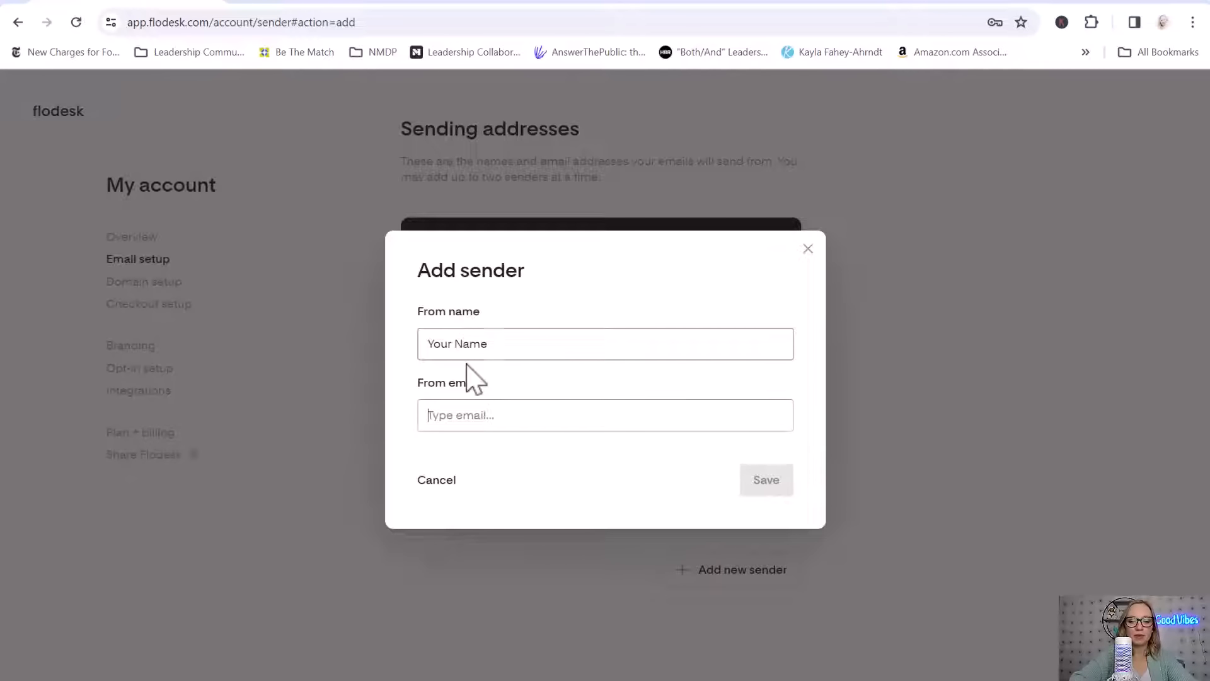
{"action": "type", "text": "Youremail@gmail.com"}
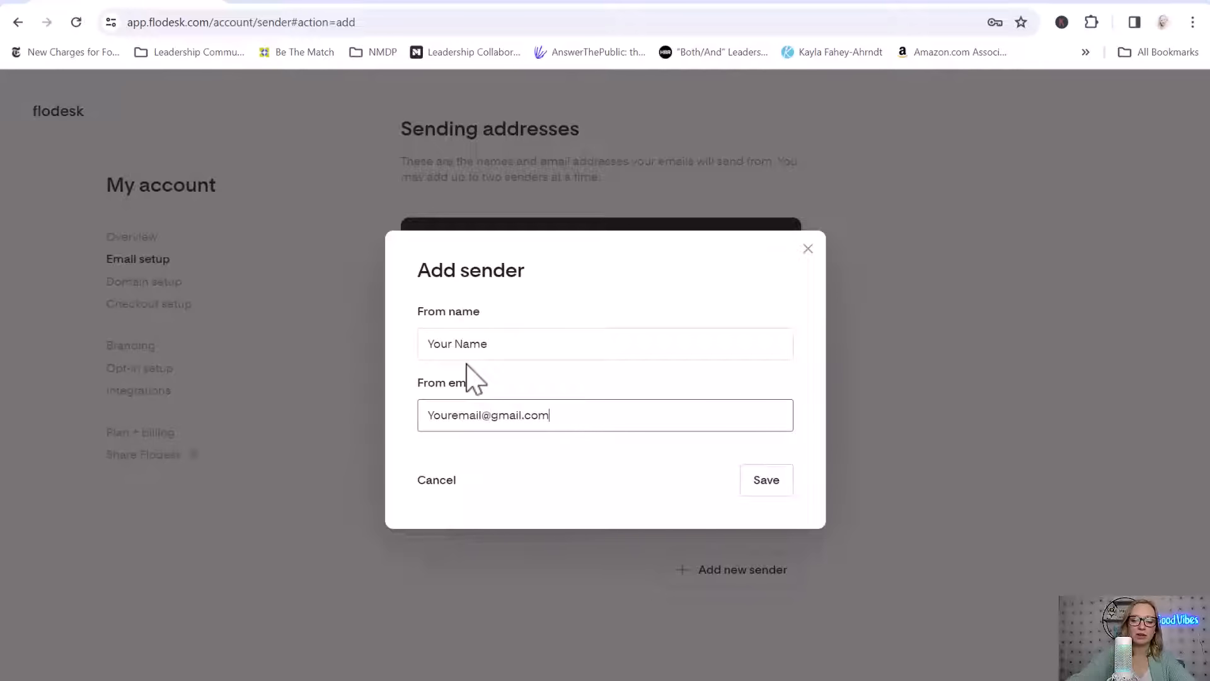
{"action": "left_click", "coordinate": [807, 249]}
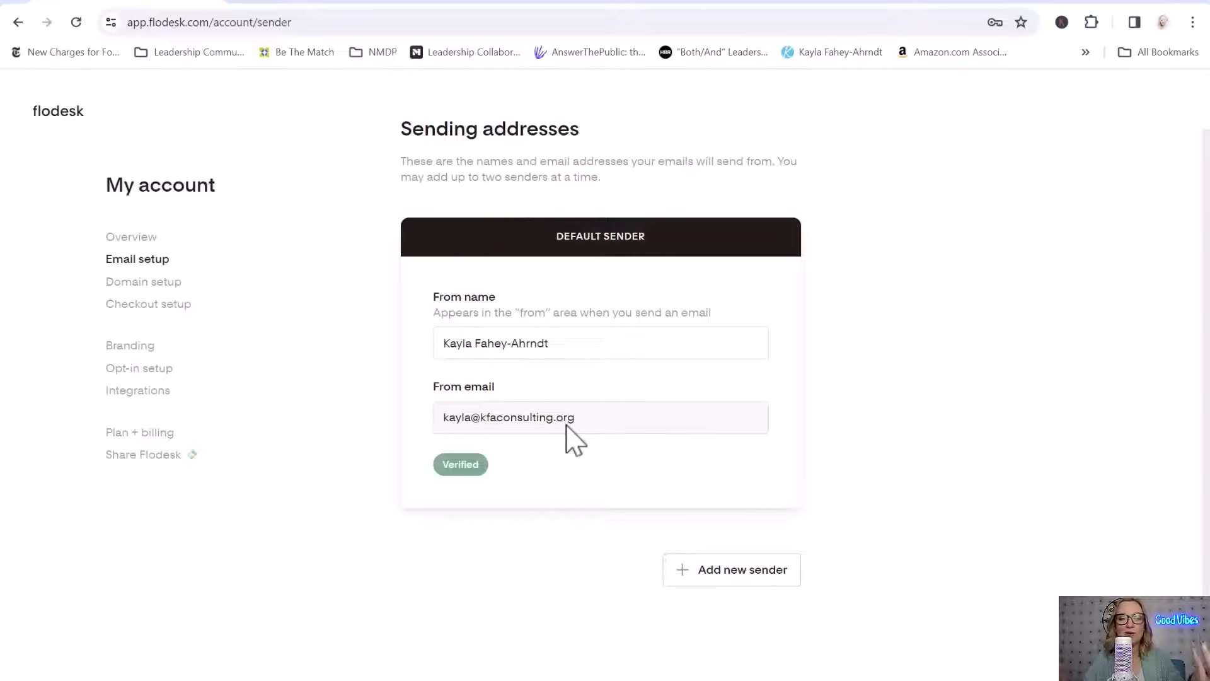
Step: Open the Share Flodesk page and view the referral dashboard with the affiliate link
{"action": "scroll", "coordinate": [670, 275], "scroll_direction": "up", "scroll_amount": 1}
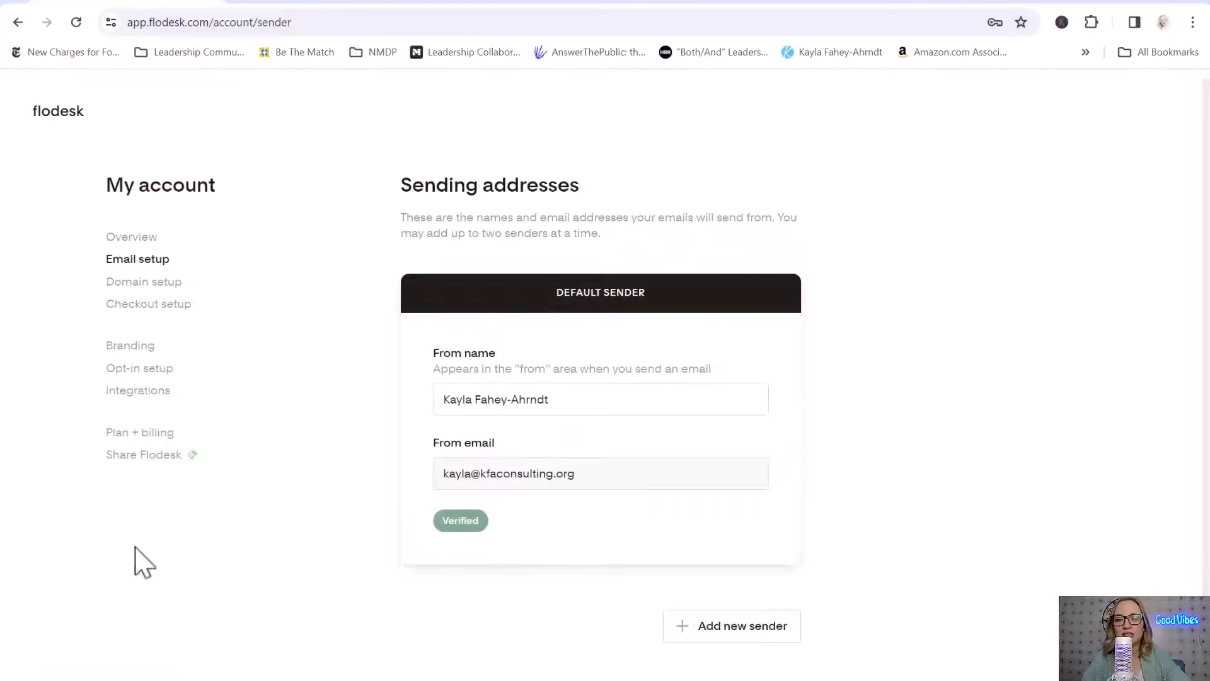
{"action": "left_click", "coordinate": [146, 454]}
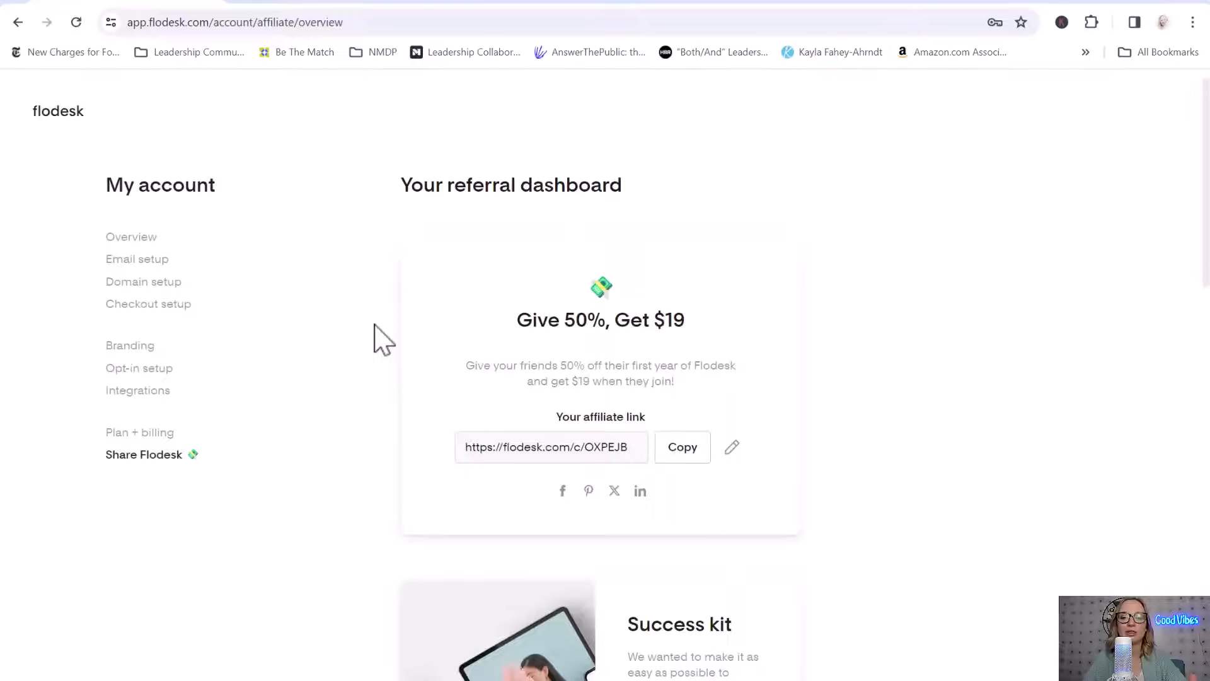
{"action": "scroll", "coordinate": [464, 243], "scroll_direction": "down", "scroll_amount": 1}
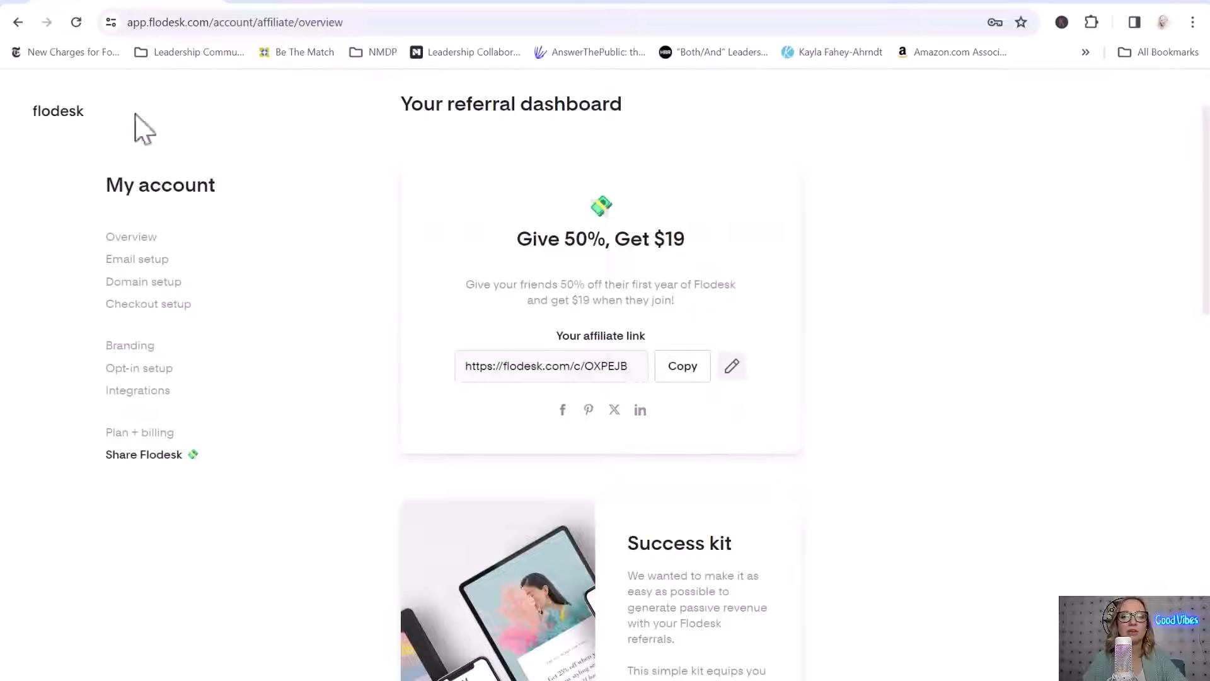
Step: Return to the home page, open the Forms section and look through the existing forms
{"action": "left_click", "coordinate": [62, 112]}
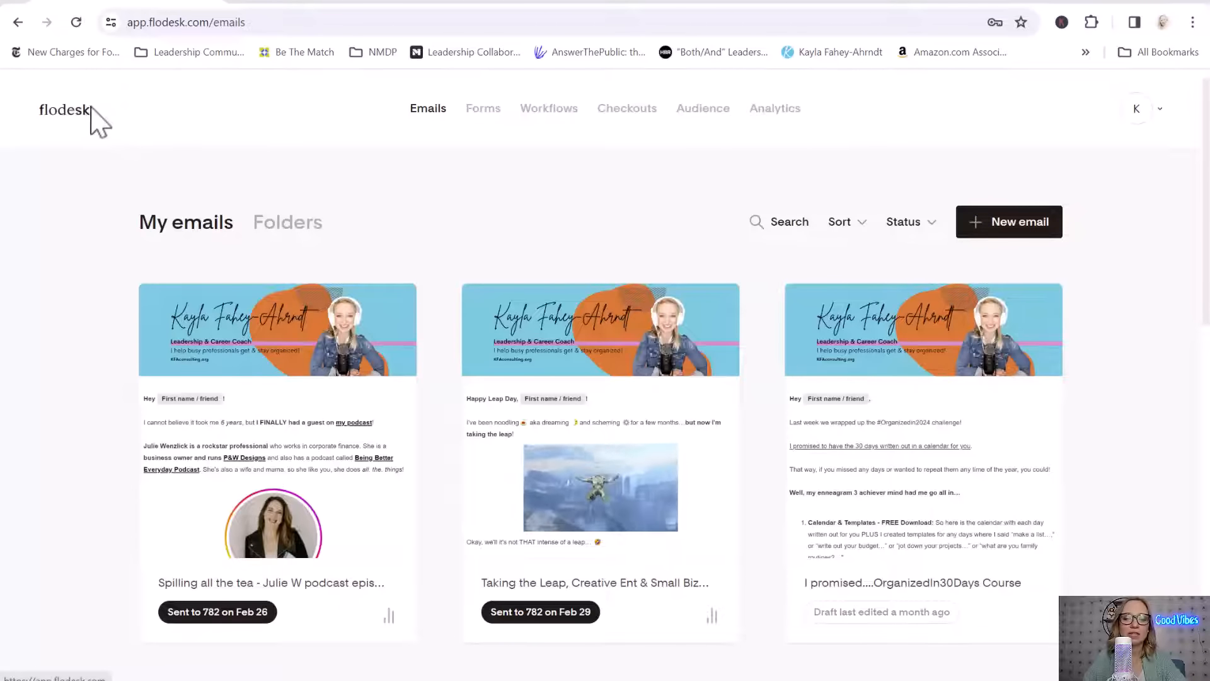
{"action": "scroll", "coordinate": [444, 82], "scroll_direction": "down", "scroll_amount": 1}
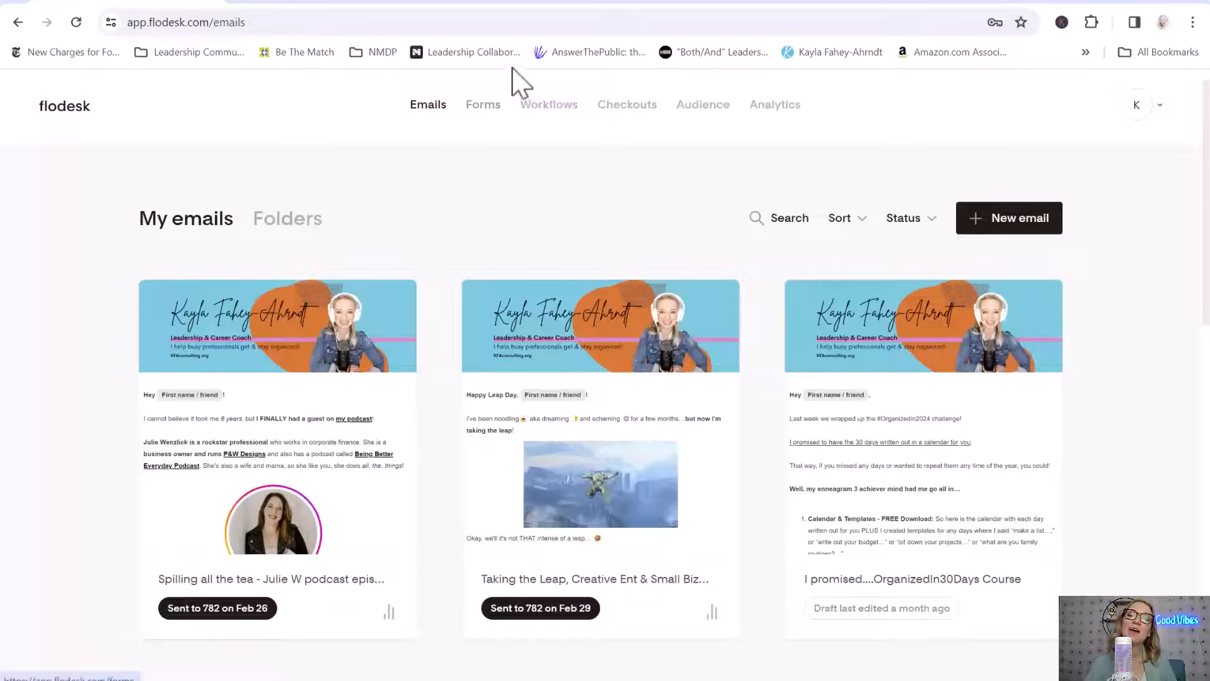
{"action": "left_click", "coordinate": [481, 109]}
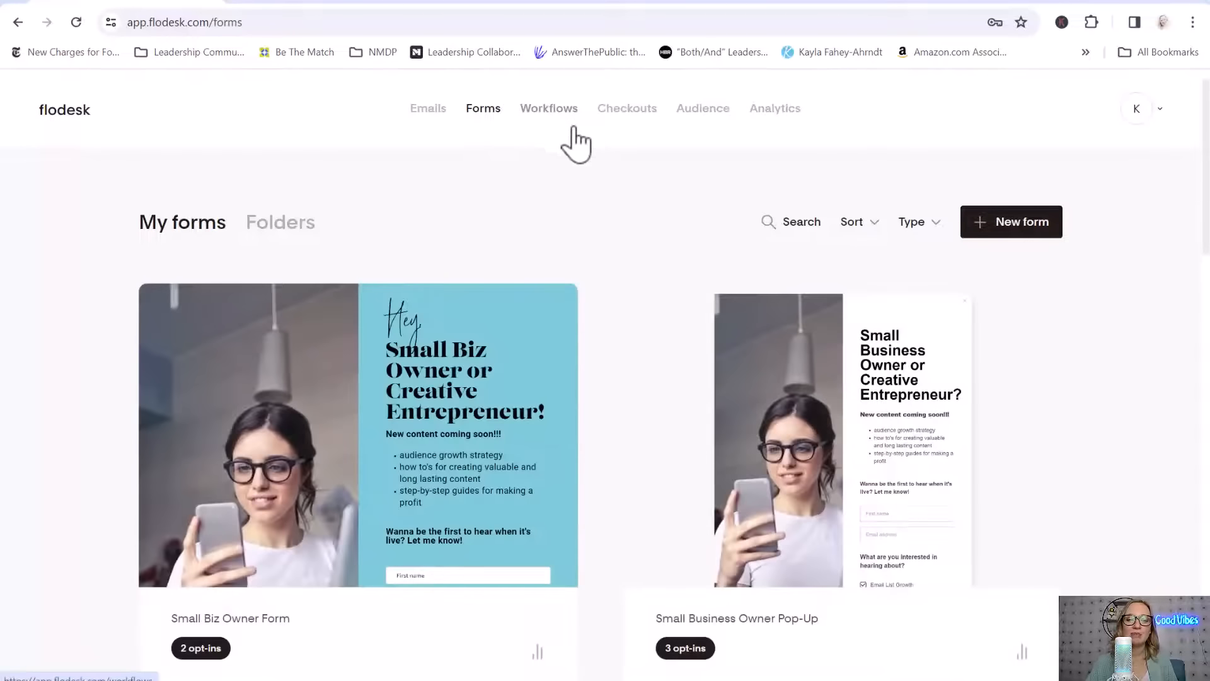
{"action": "scroll", "coordinate": [578, 161], "scroll_direction": "down", "scroll_amount": 1}
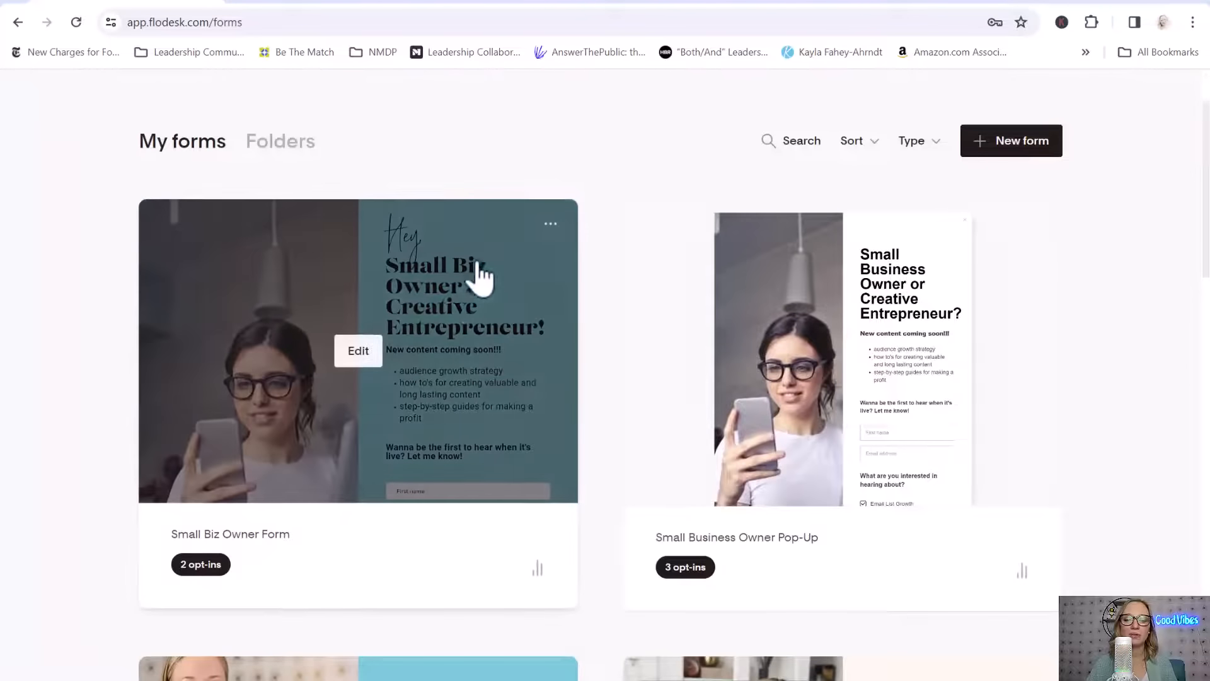
{"action": "scroll", "coordinate": [825, 353], "scroll_direction": "down", "scroll_amount": 5}
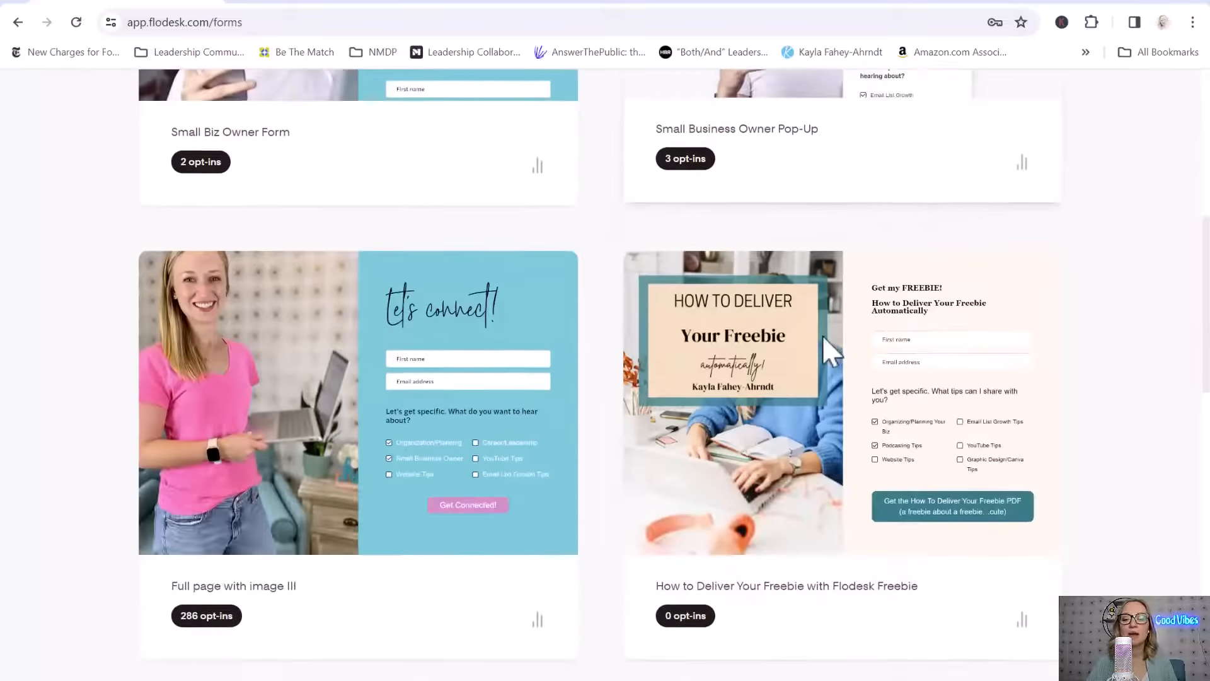
{"action": "scroll", "coordinate": [740, 527], "scroll_direction": "down", "scroll_amount": 2}
{"action": "scroll", "coordinate": [747, 419], "scroll_direction": "up", "scroll_amount": 1}
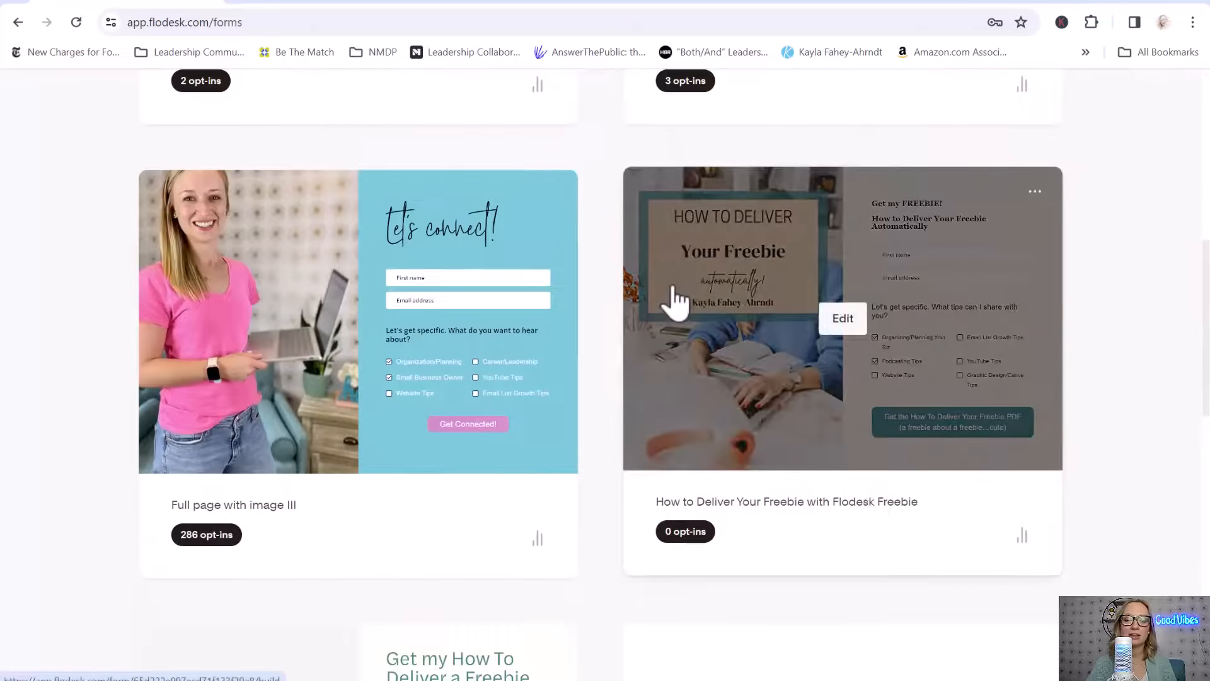
{"action": "scroll", "coordinate": [677, 302], "scroll_direction": "up", "scroll_amount": 9}
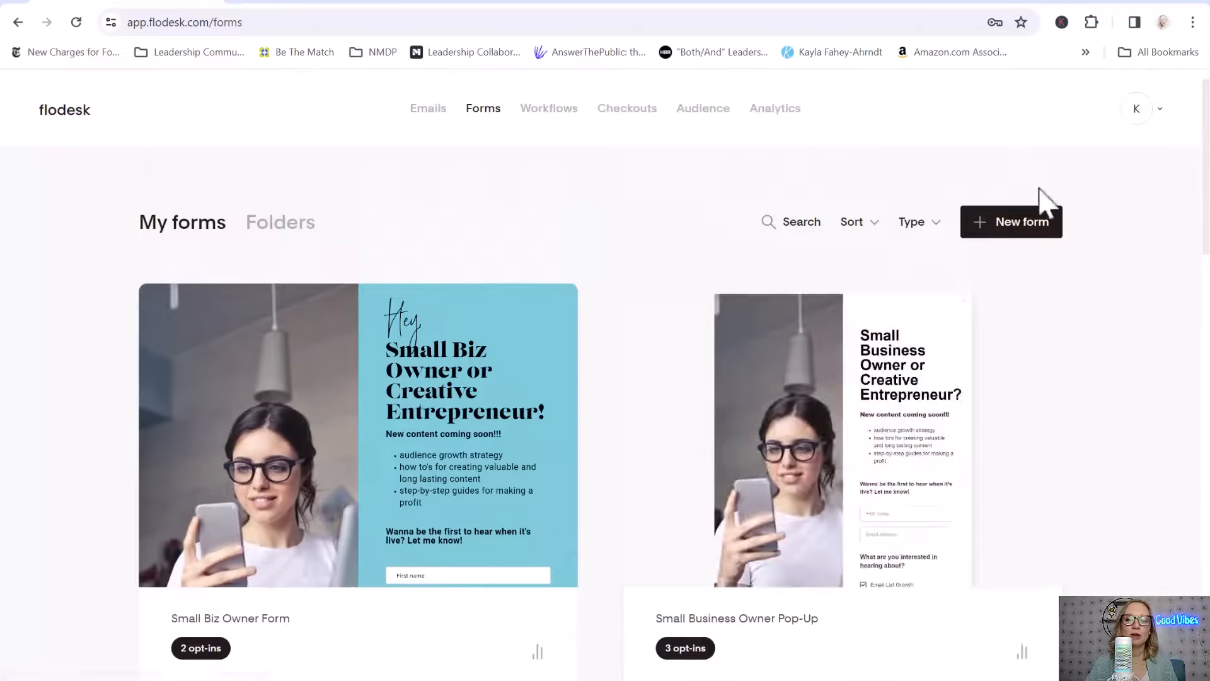
Step: Start a new form of the Full page type by customizing the "Full page with image III" template
{"action": "left_click", "coordinate": [1016, 235]}
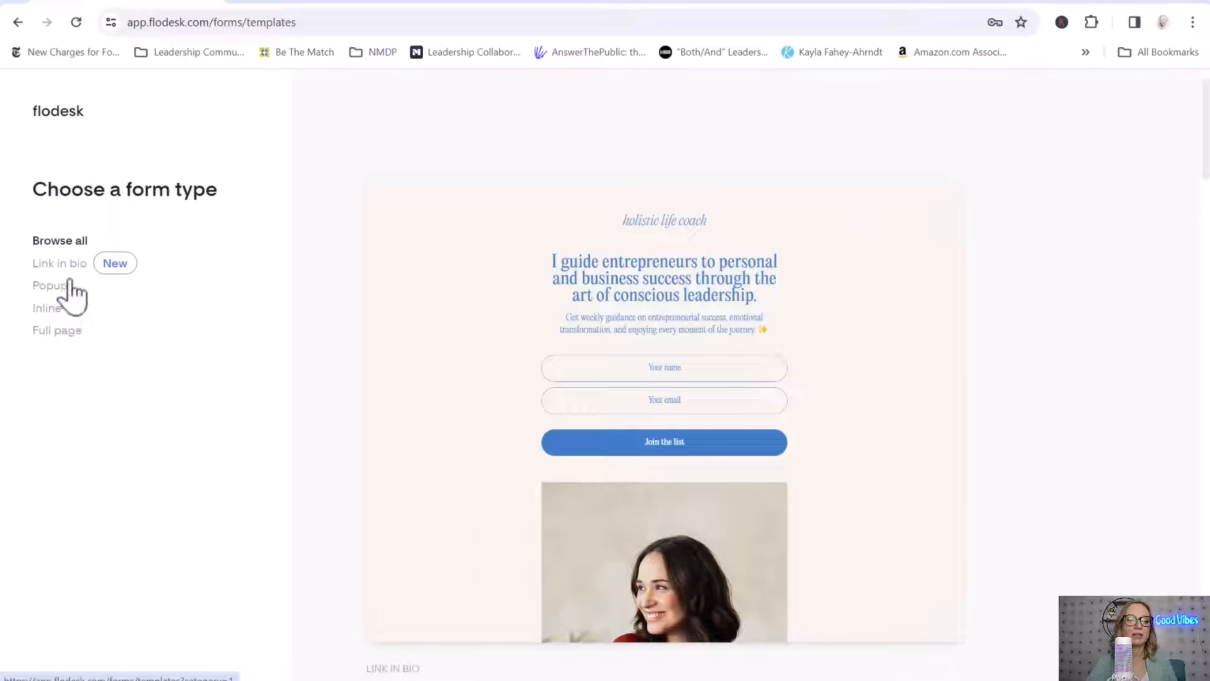
{"action": "left_click", "coordinate": [66, 331]}
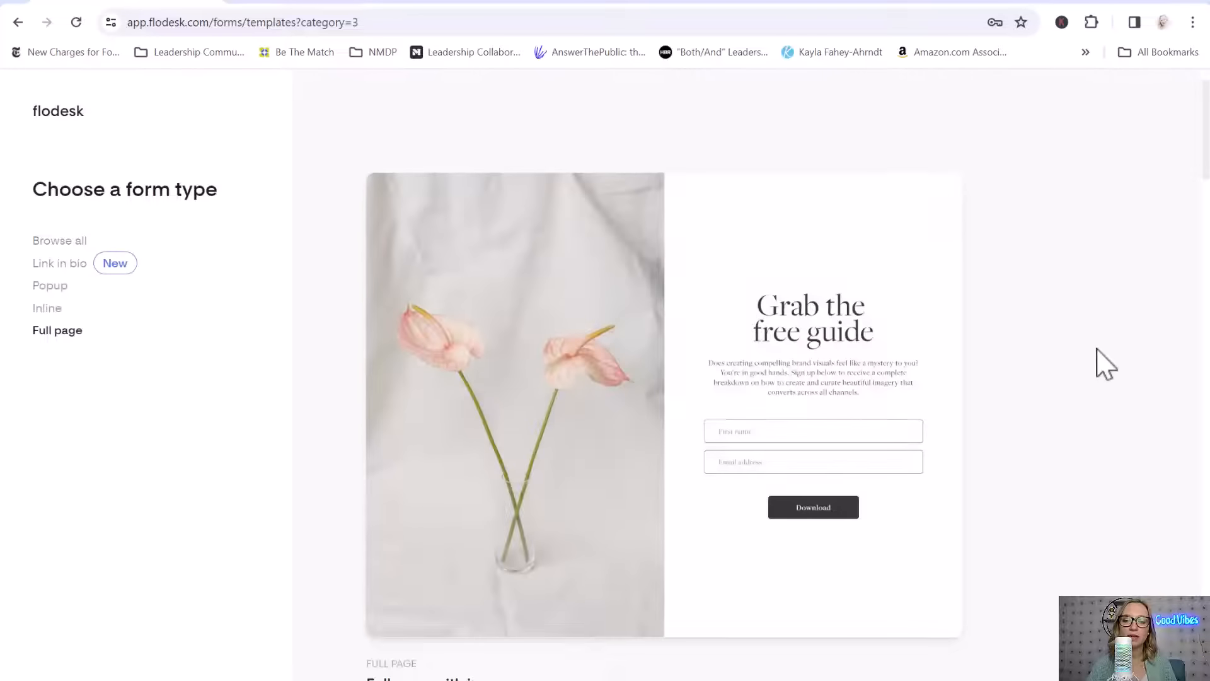
{"action": "scroll", "coordinate": [1103, 359], "scroll_direction": "down", "scroll_amount": 1}
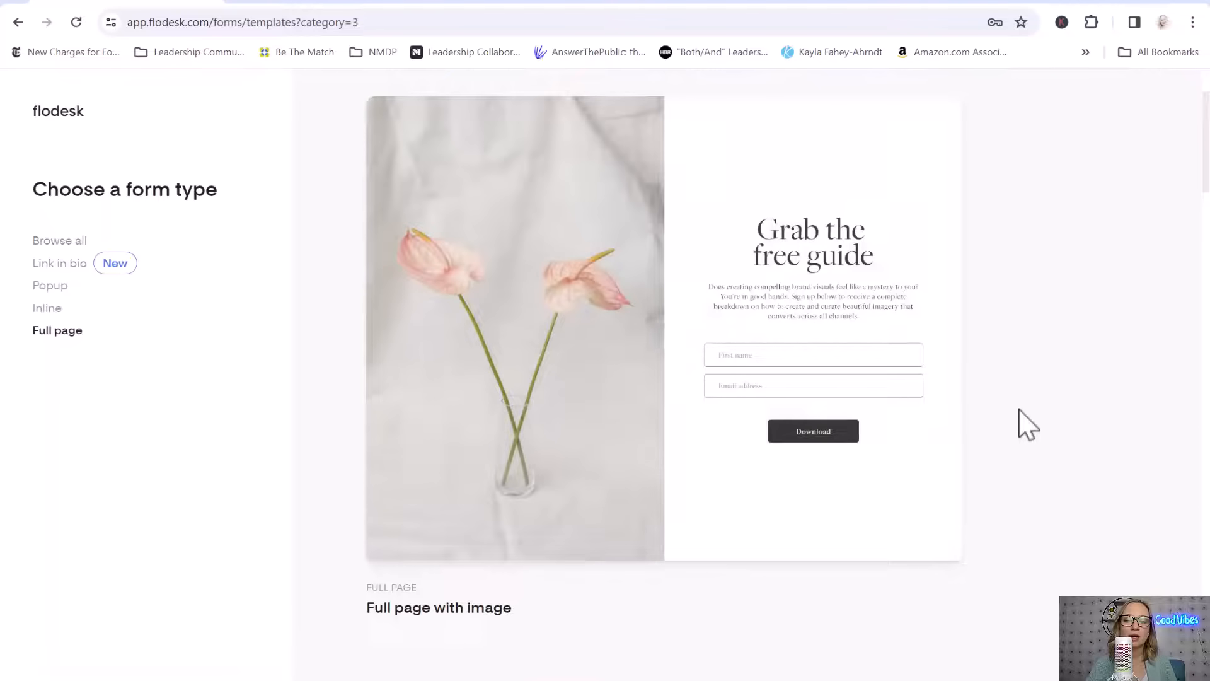
{"action": "scroll", "coordinate": [1028, 423], "scroll_direction": "down", "scroll_amount": 10}
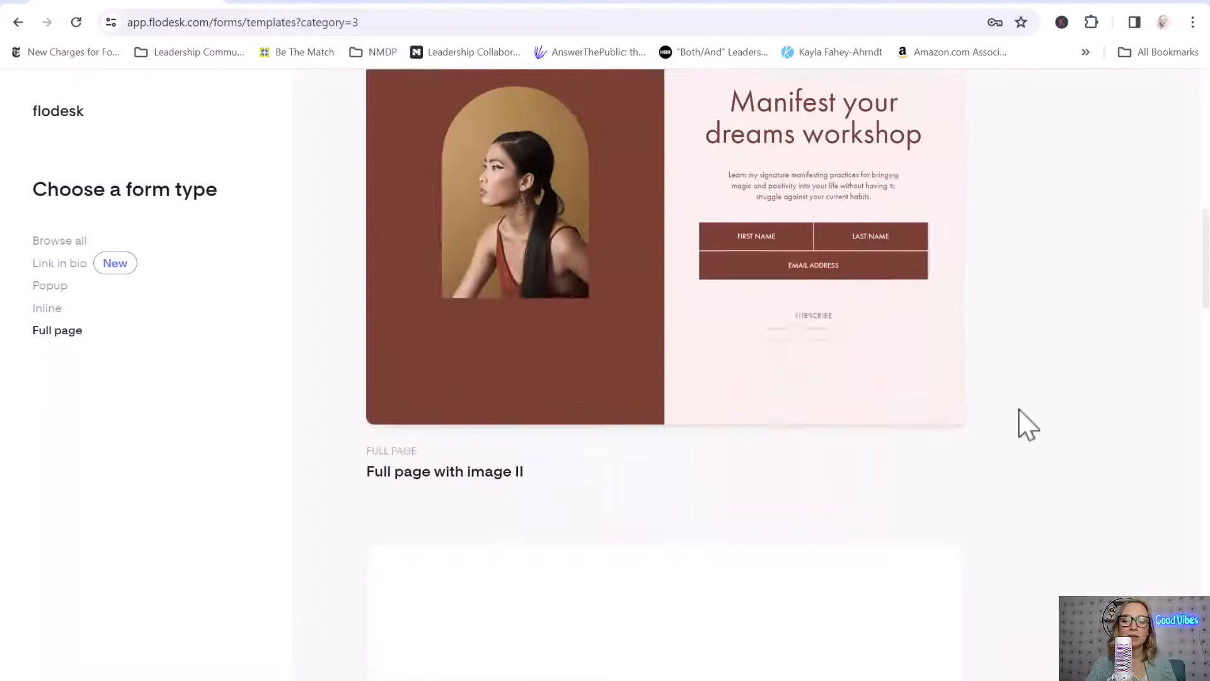
{"action": "scroll", "coordinate": [1027, 423], "scroll_direction": "down", "scroll_amount": 6}
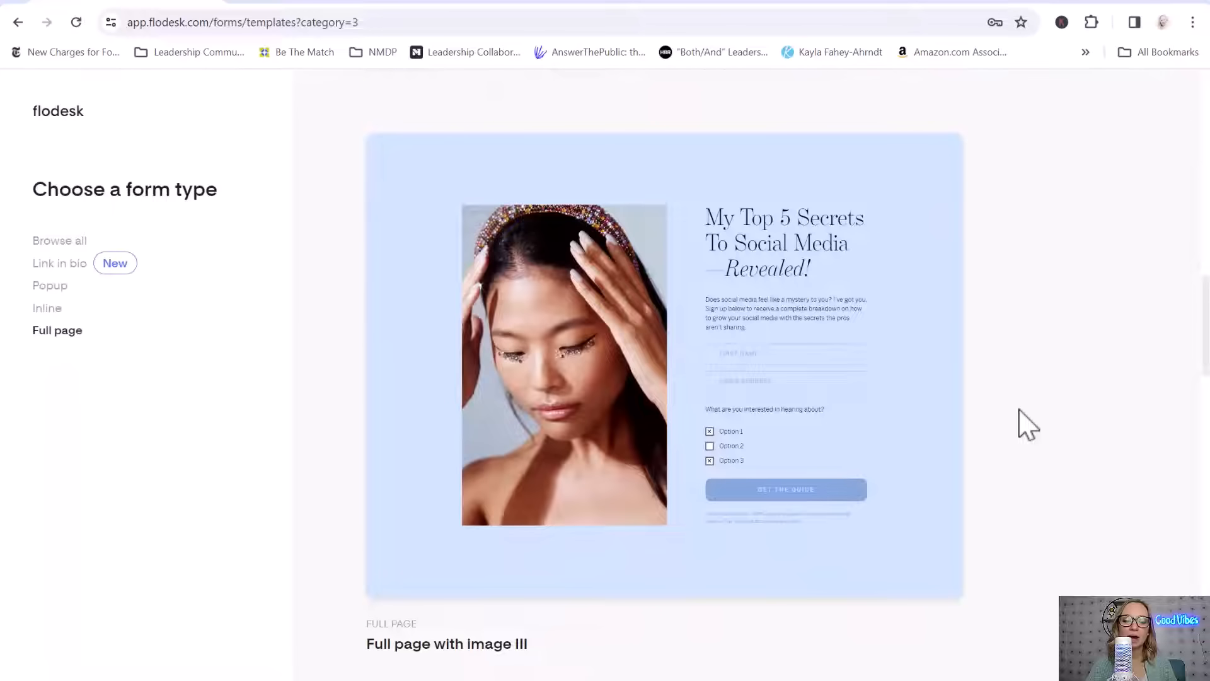
{"action": "scroll", "coordinate": [1028, 424], "scroll_direction": "down", "scroll_amount": 6}
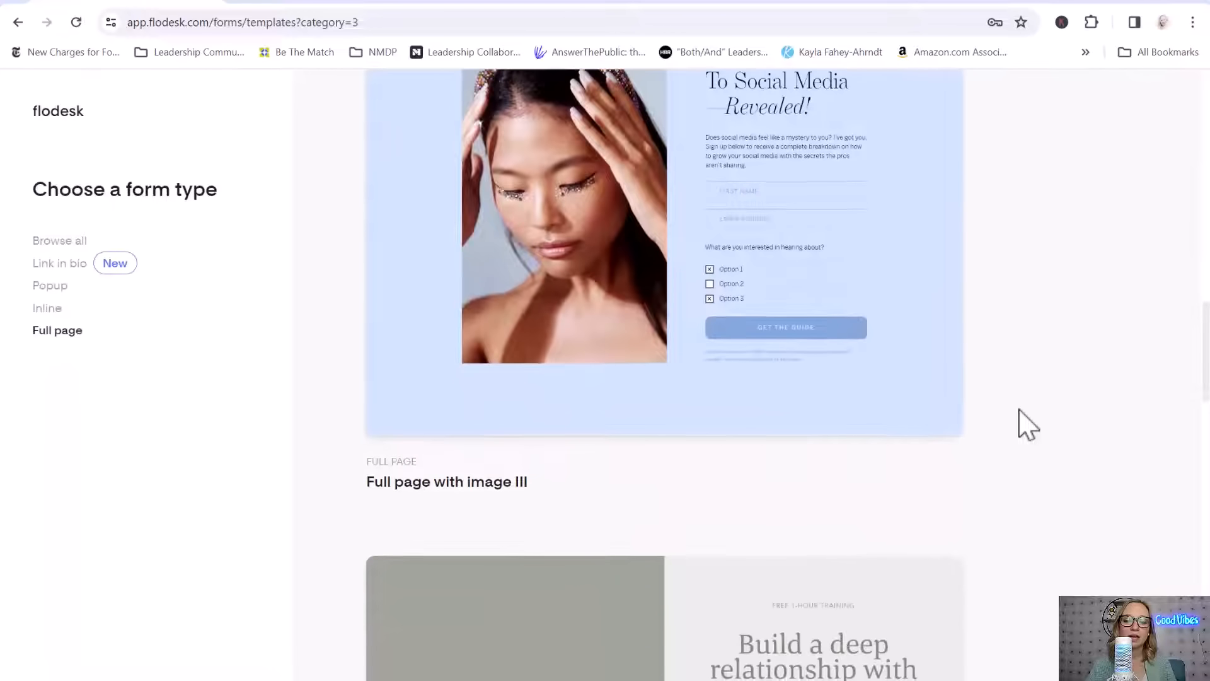
{"action": "scroll", "coordinate": [1028, 423], "scroll_direction": "down", "scroll_amount": 11}
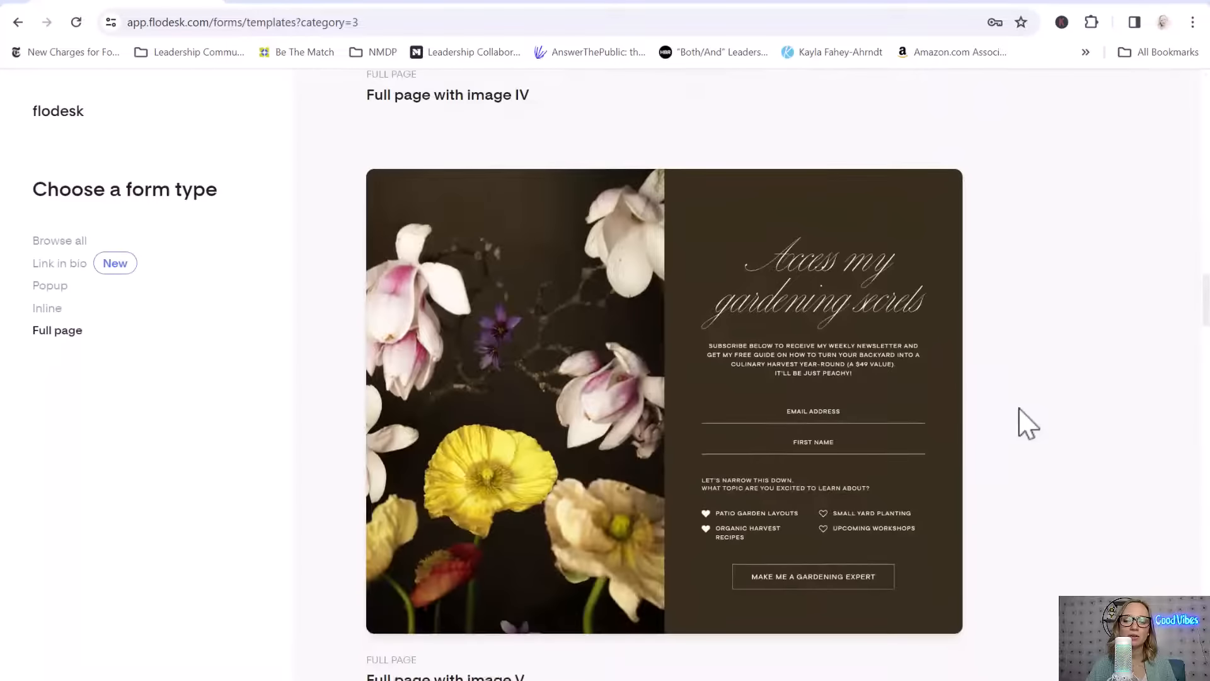
{"action": "scroll", "coordinate": [1028, 423], "scroll_direction": "up", "scroll_amount": 17}
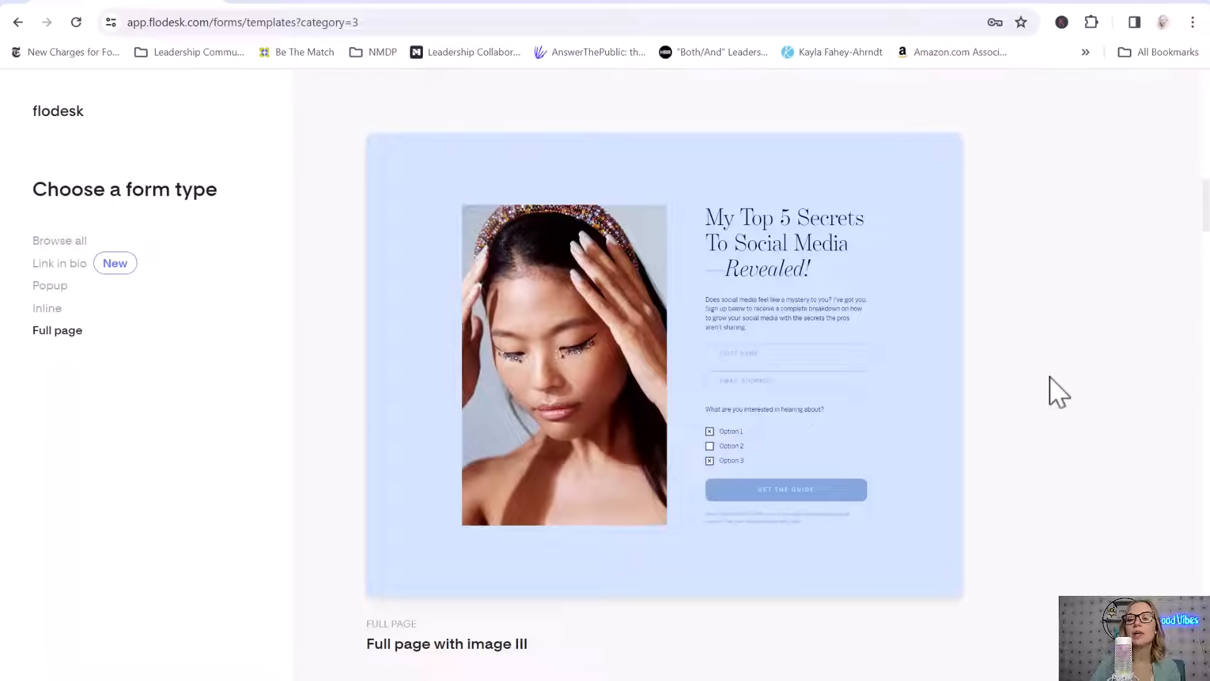
{"action": "mouse_move", "coordinate": [681, 460]}
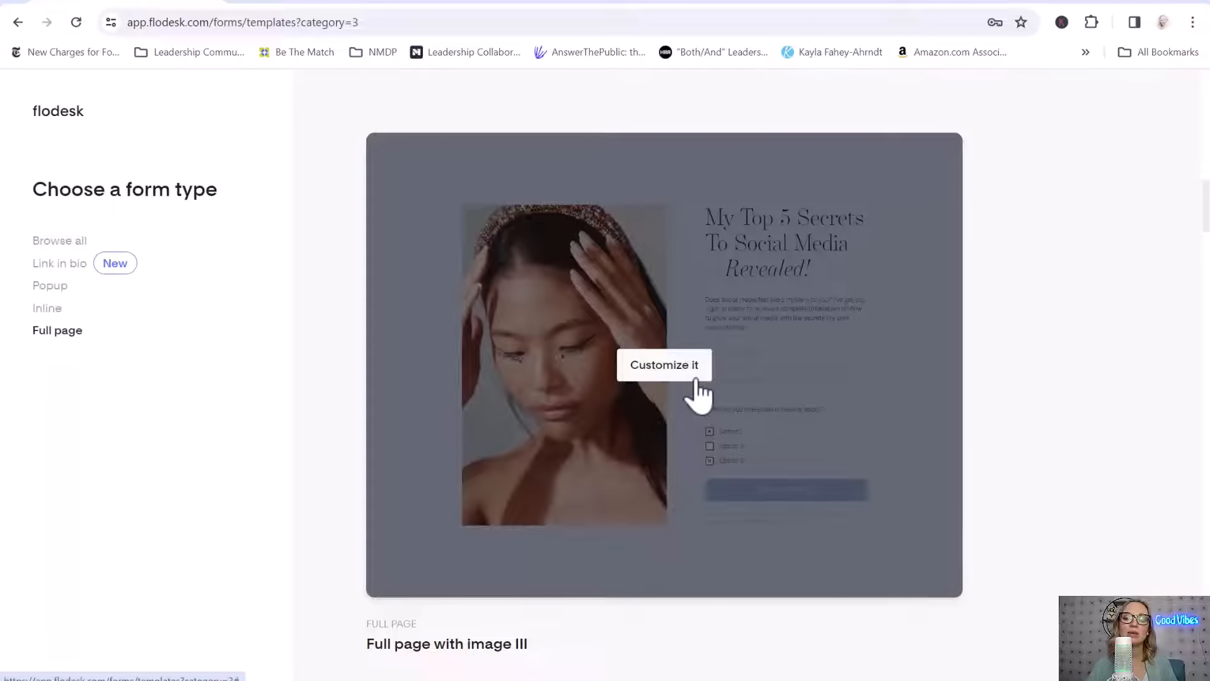
{"action": "left_click", "coordinate": [662, 387]}
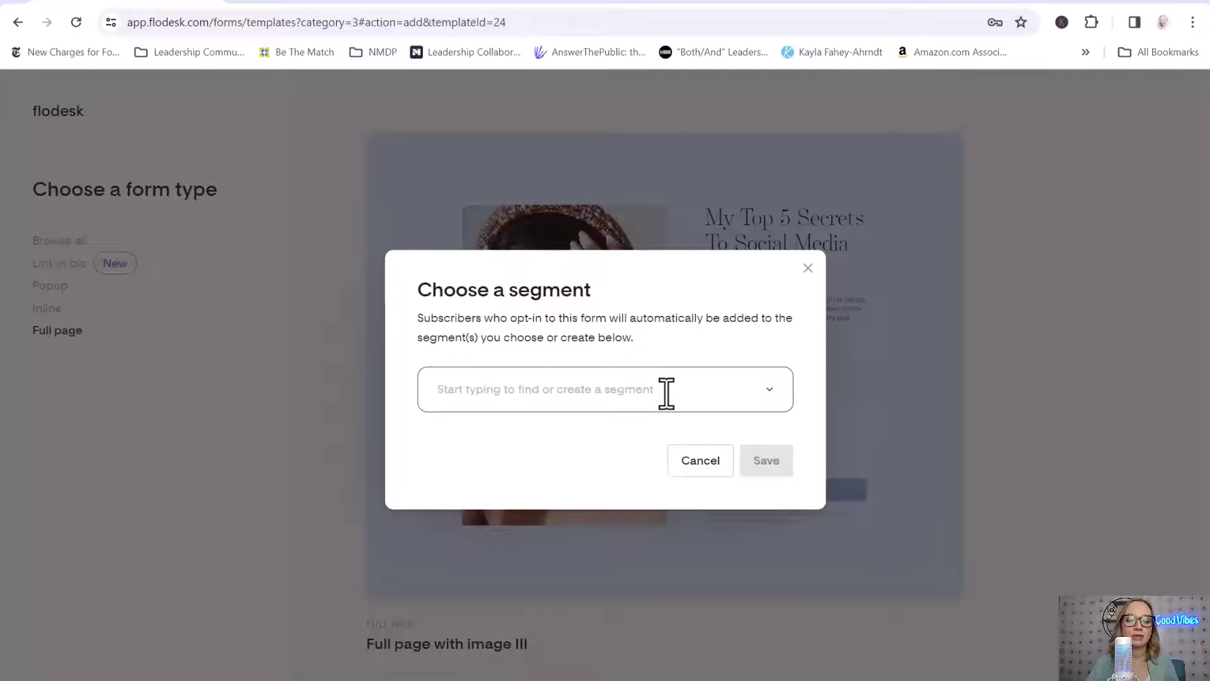
Step: Assign the form's subscribers to the existing "How To Deliver Your Freebie Automatically" free PDF segment and save the choice
{"action": "left_click", "coordinate": [666, 392]}
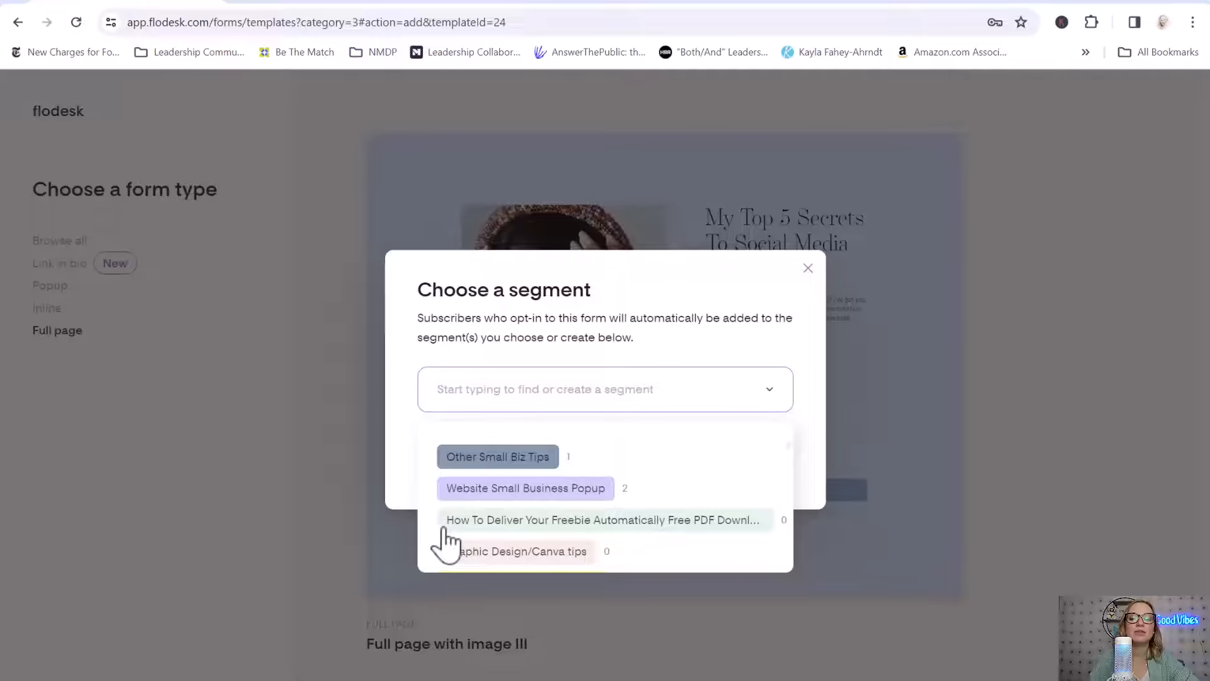
{"action": "left_click", "coordinate": [516, 524]}
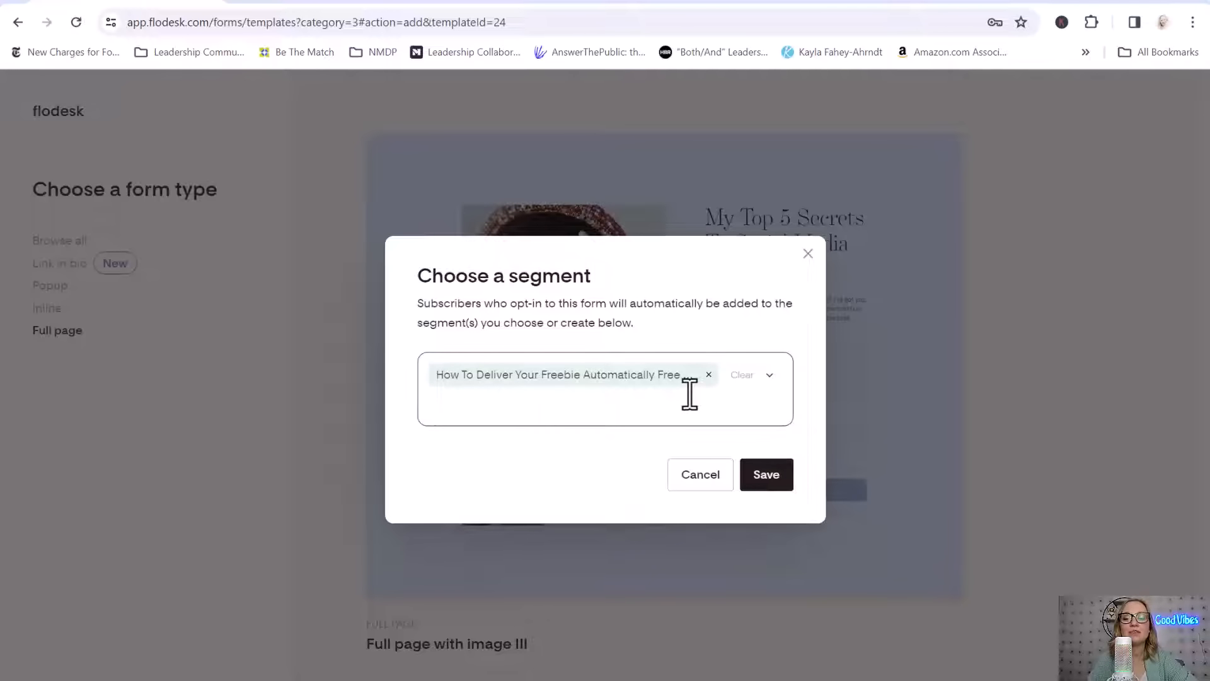
{"action": "left_click", "coordinate": [767, 479]}
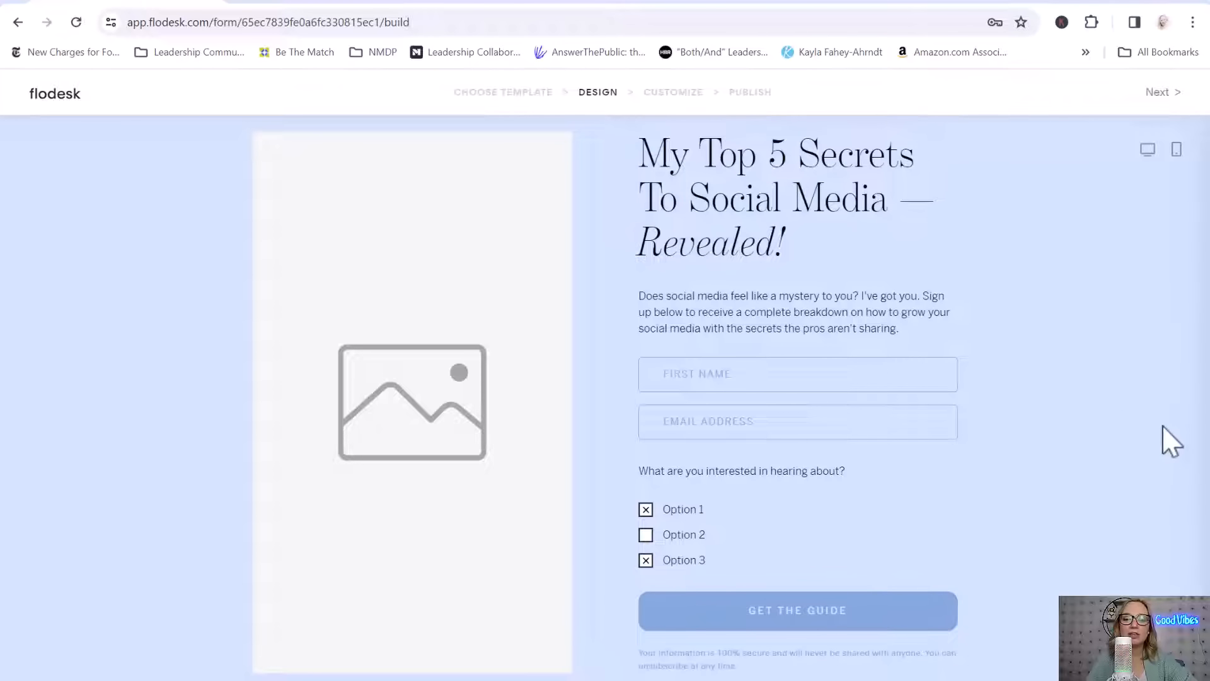
Step: Look through the editing options for the form's image, heading, description, input fields and background
{"action": "left_click", "coordinate": [385, 273]}
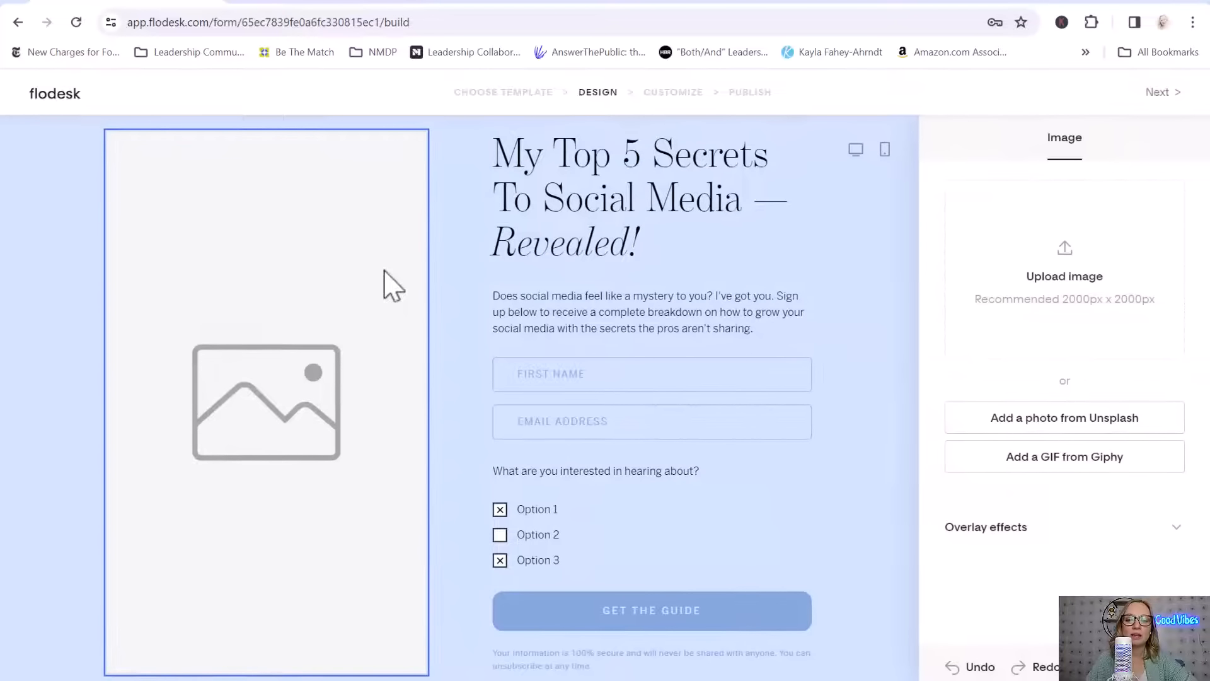
{"action": "left_click", "coordinate": [620, 221]}
{"action": "left_click", "coordinate": [592, 305]}
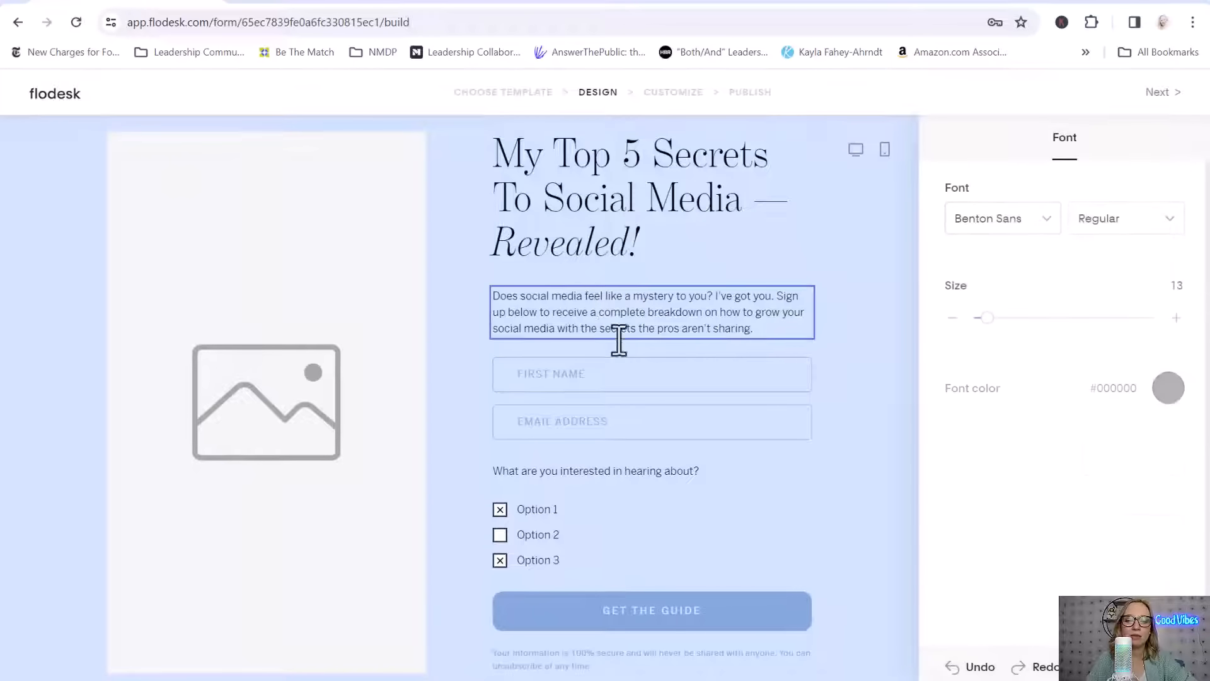
{"action": "left_click", "coordinate": [618, 378]}
{"action": "left_click", "coordinate": [454, 417]}
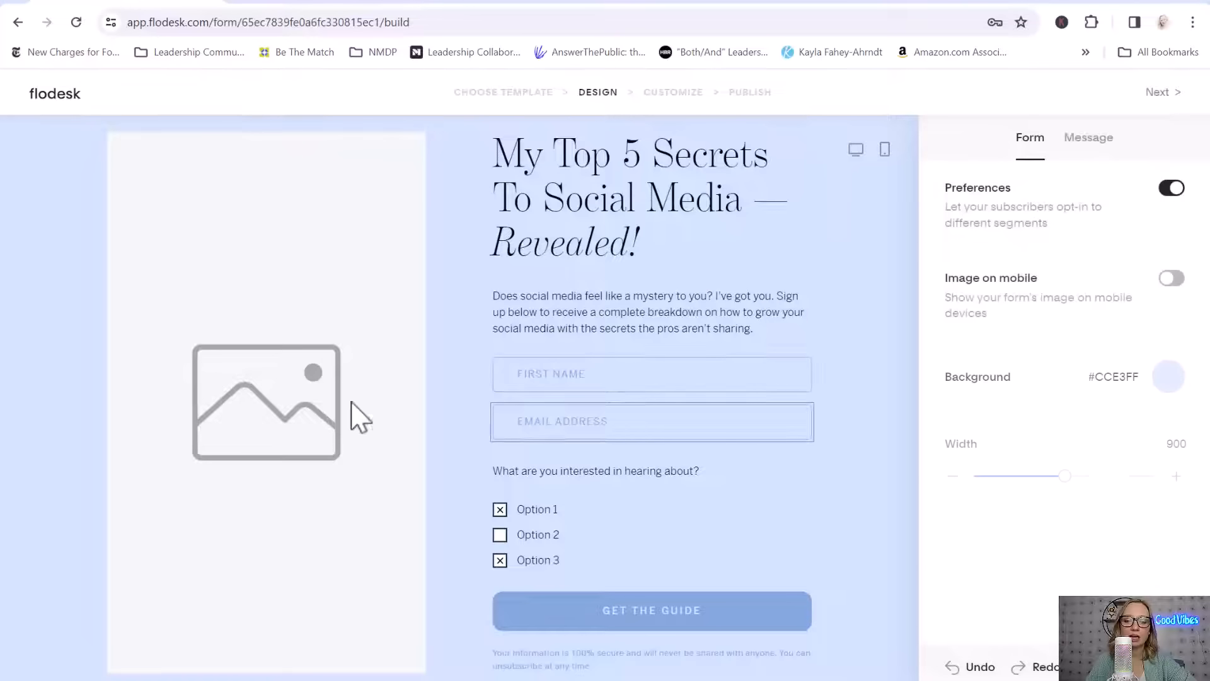
Step: Fill the form's image placeholder with an Unsplash photo of monstera leaves on a white background, found by searching "plant"
{"action": "left_click", "coordinate": [292, 359]}
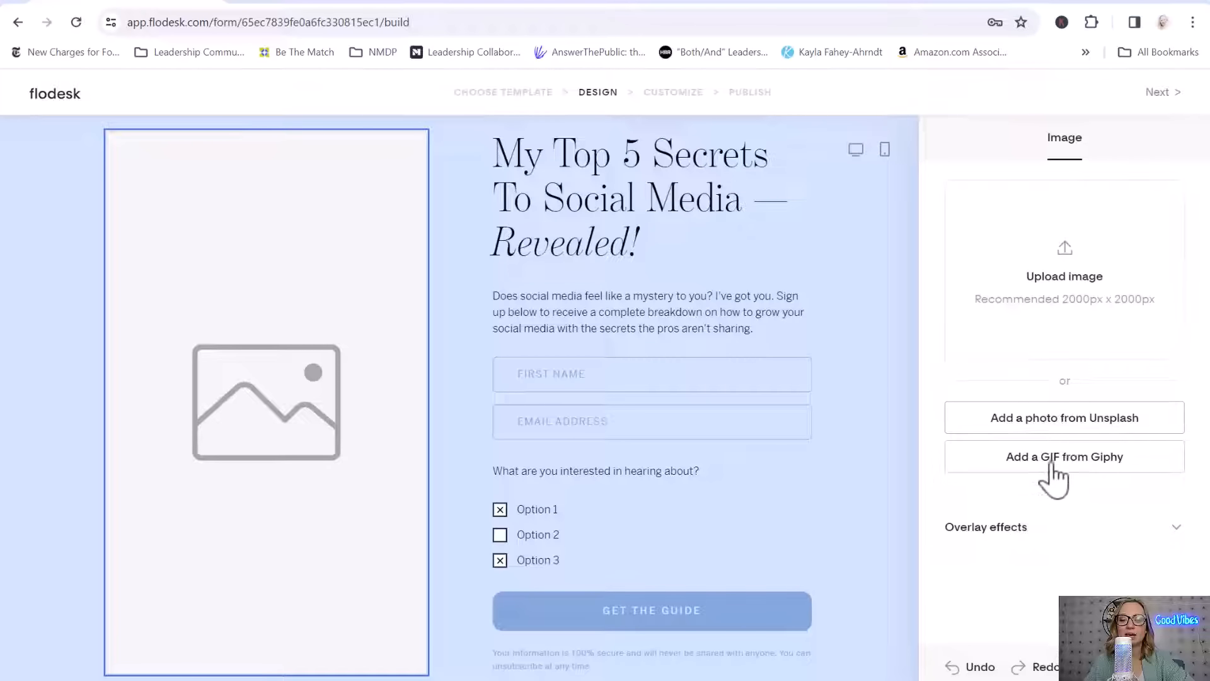
{"action": "left_click", "coordinate": [1060, 426]}
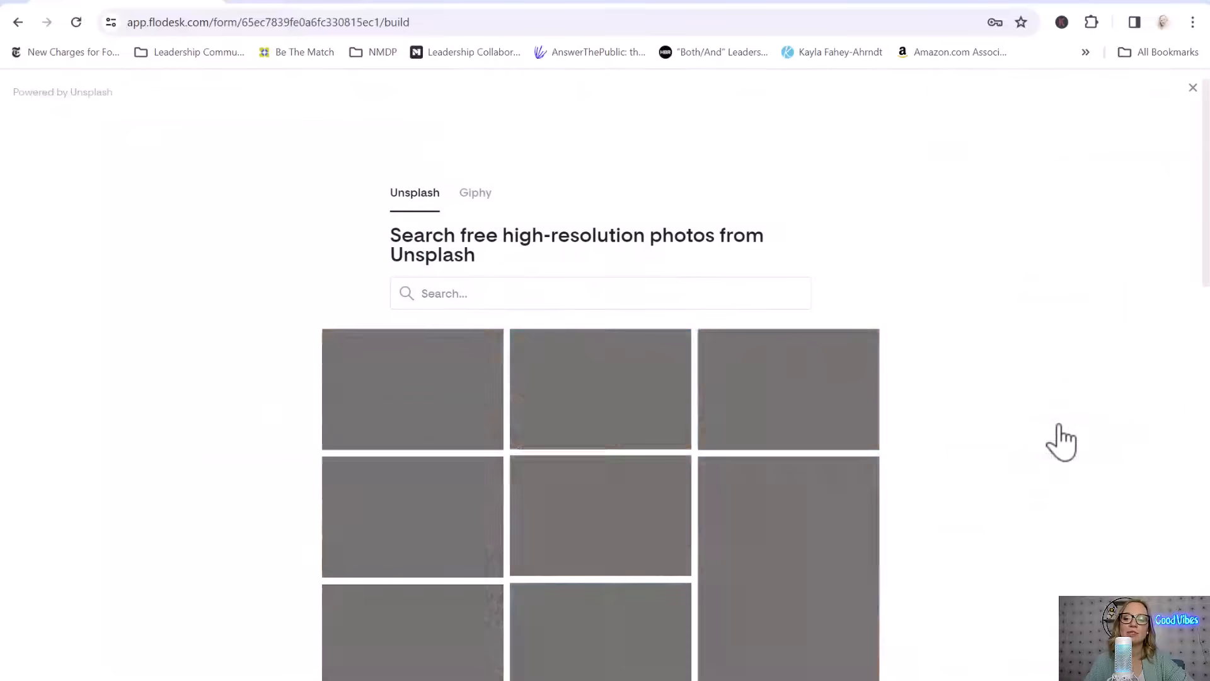
{"action": "left_click", "coordinate": [612, 295]}
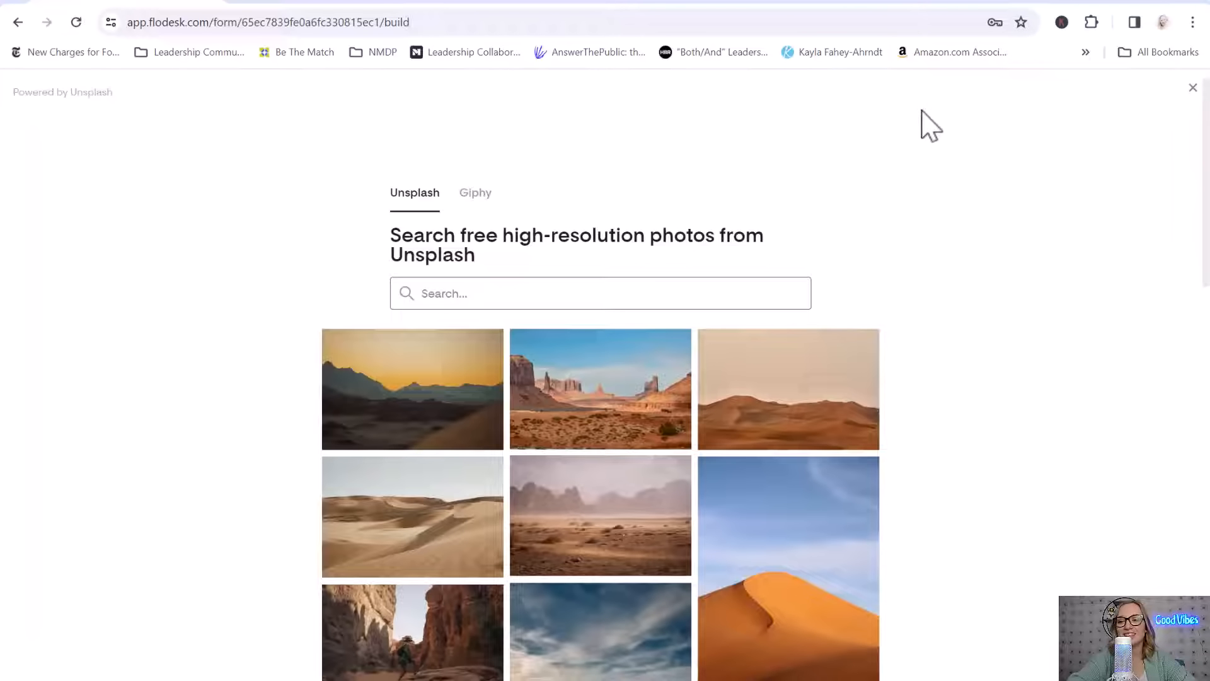
{"action": "type", "text": "pila"}
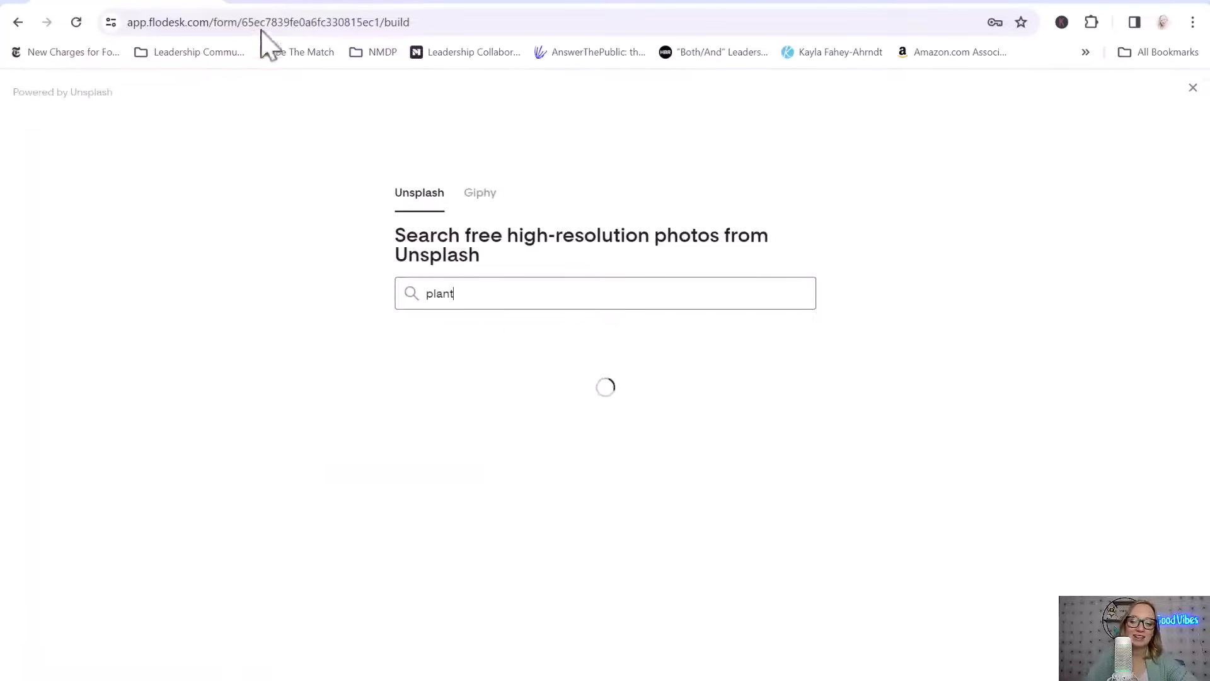
{"action": "scroll", "coordinate": [630, 243], "scroll_direction": "down", "scroll_amount": 4}
{"action": "mouse_move", "coordinate": [616, 262]}
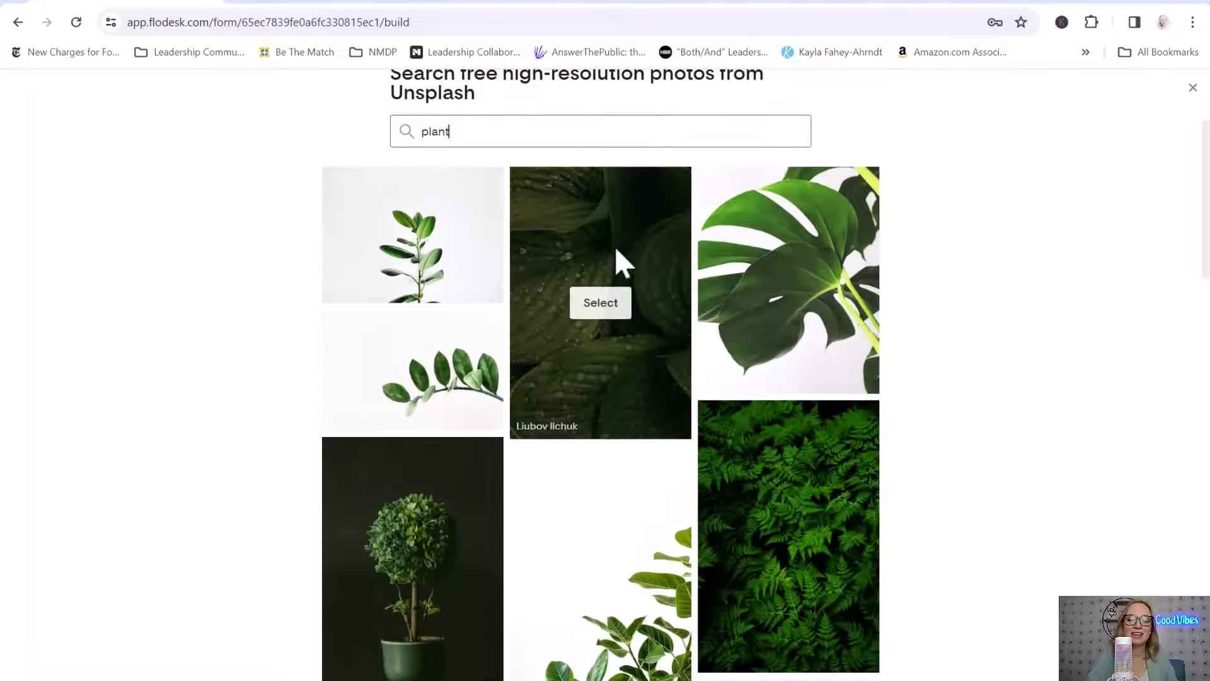
{"action": "scroll", "coordinate": [622, 239], "scroll_direction": "down", "scroll_amount": 3}
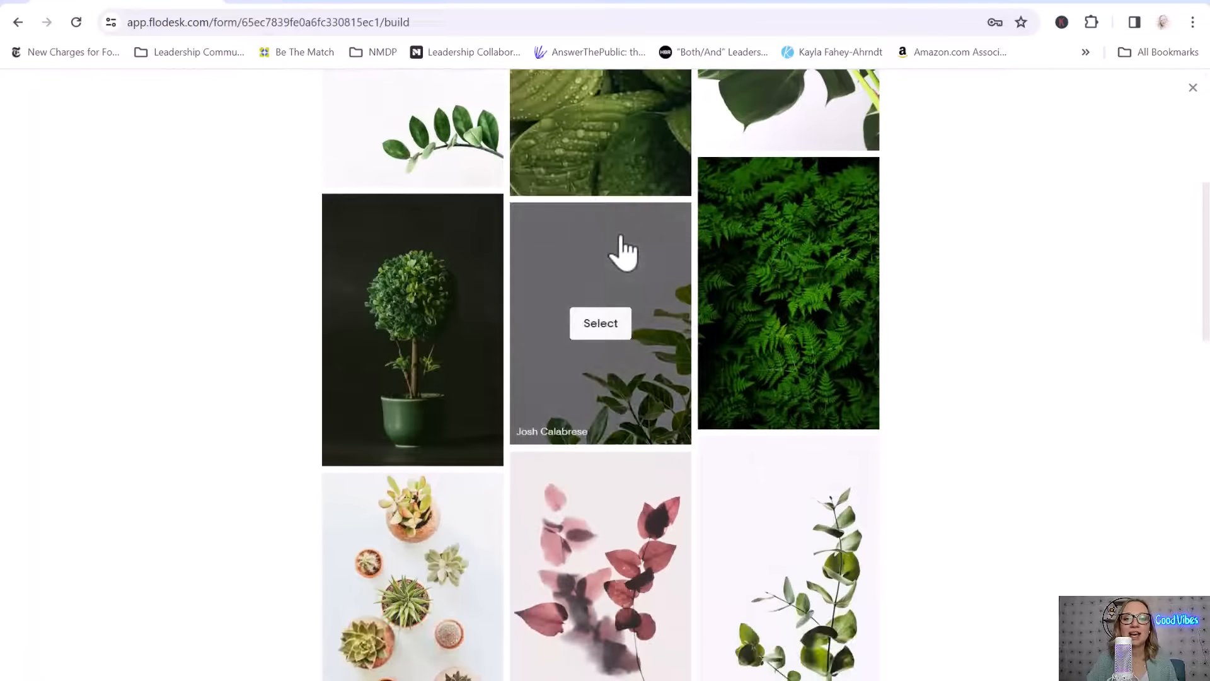
{"action": "scroll", "coordinate": [622, 247], "scroll_direction": "down", "scroll_amount": 2}
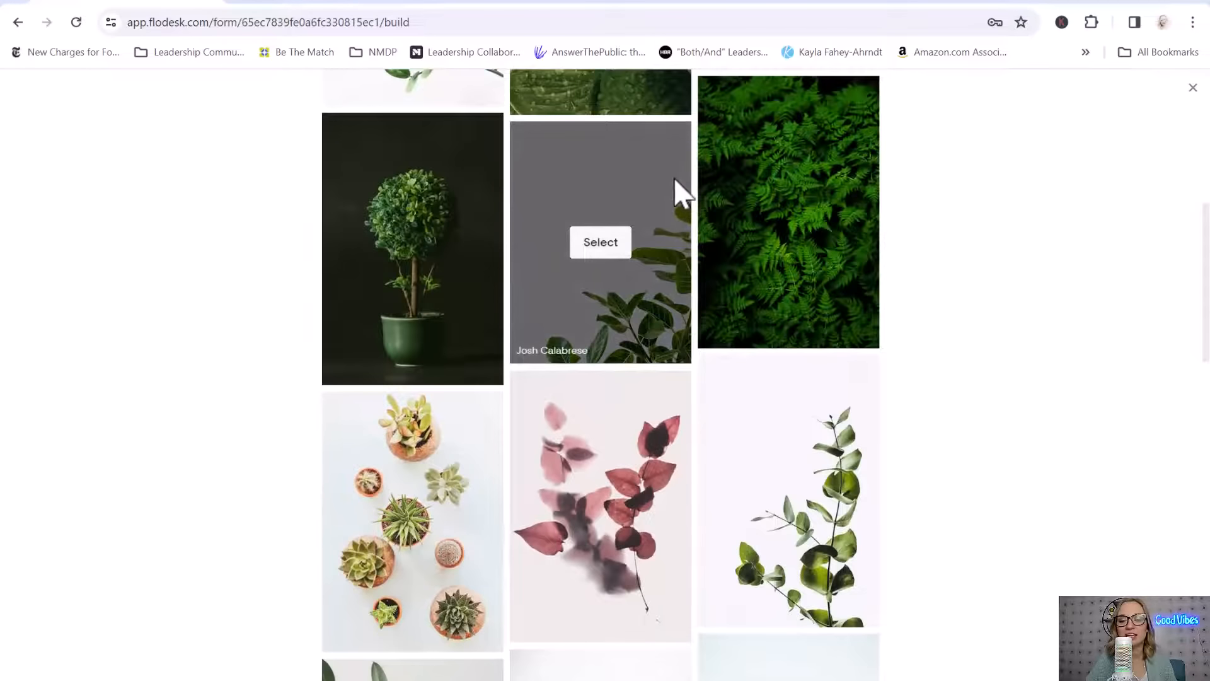
{"action": "scroll", "coordinate": [674, 178], "scroll_direction": "down", "scroll_amount": 9}
{"action": "scroll", "coordinate": [673, 182], "scroll_direction": "down", "scroll_amount": 5}
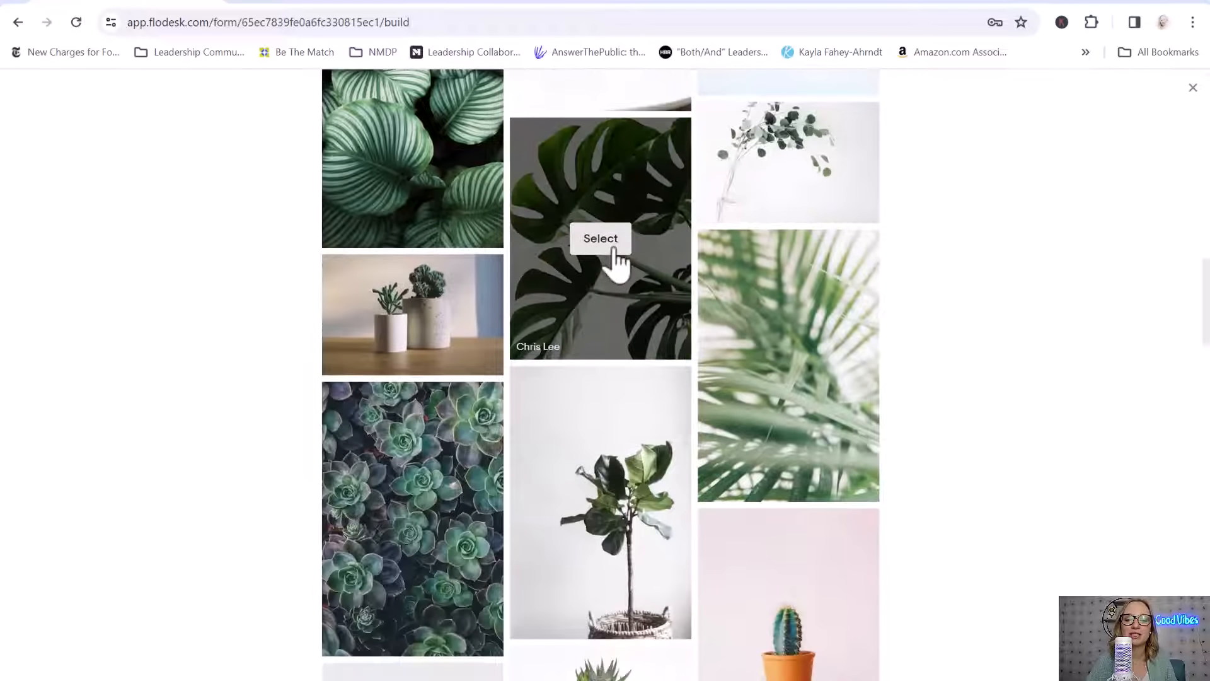
{"action": "left_click", "coordinate": [613, 238]}
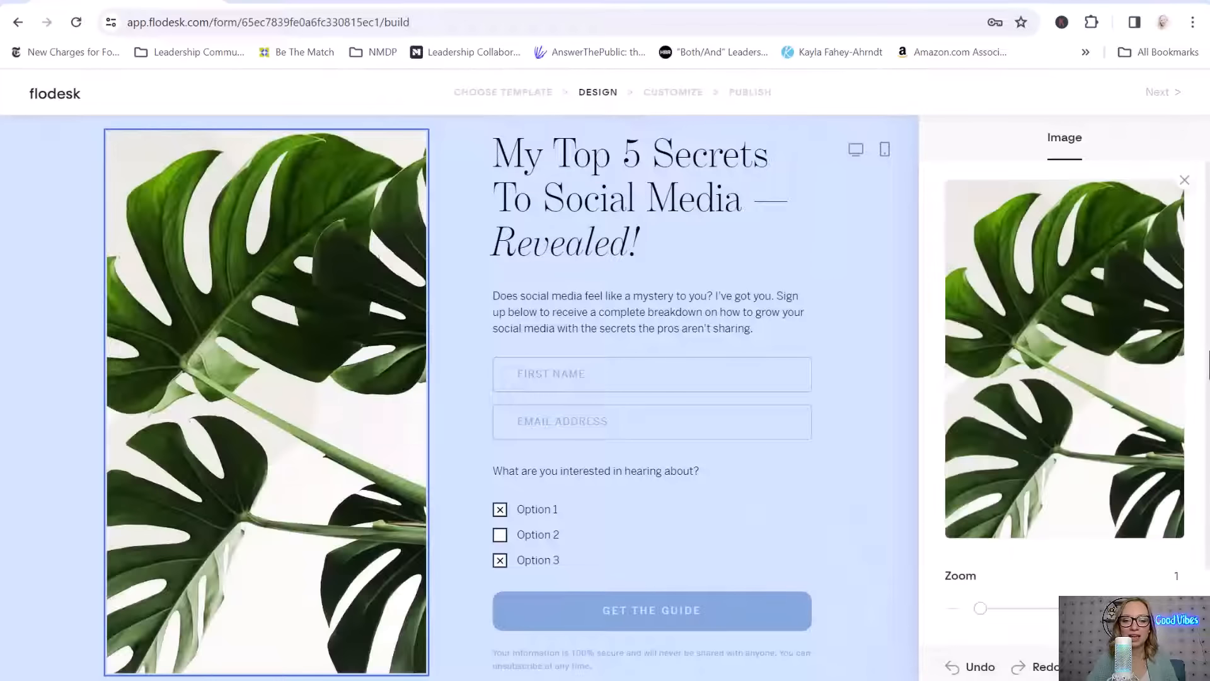
Step: Replace the form's heading with "Snag my Master Gardener Toolkit Freebie"
{"action": "left_click", "coordinate": [678, 224]}
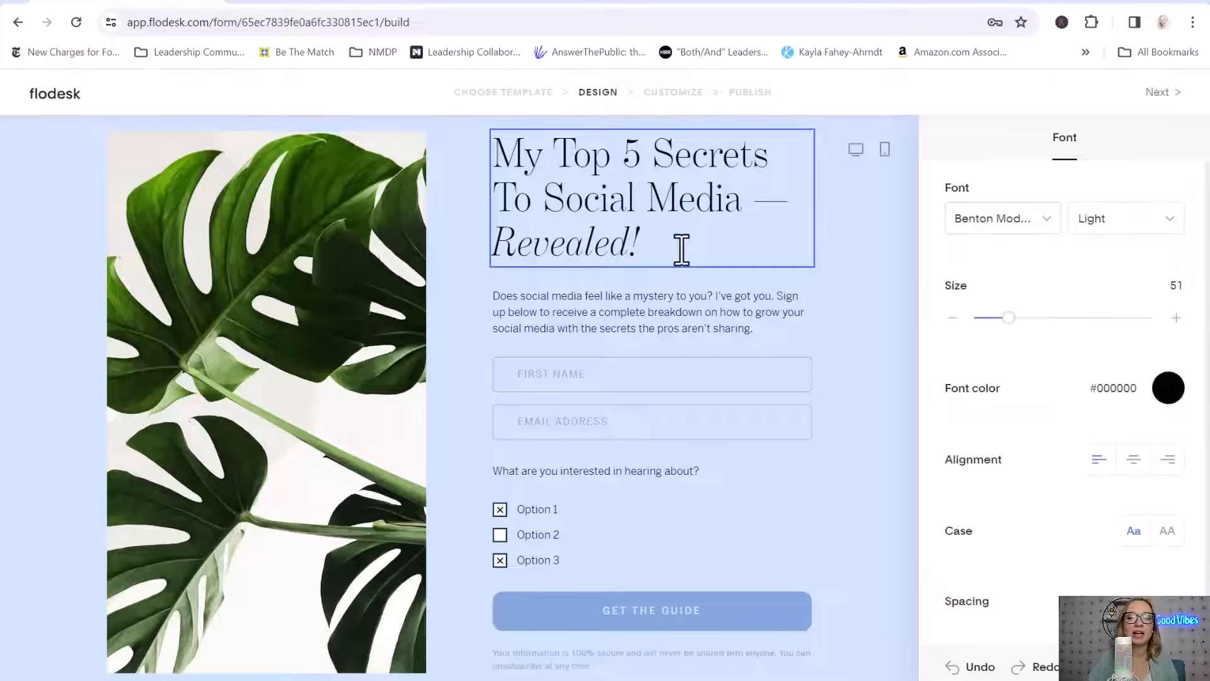
{"action": "left_click_drag", "start_coordinate": [678, 262], "coordinate": [465, 119]}
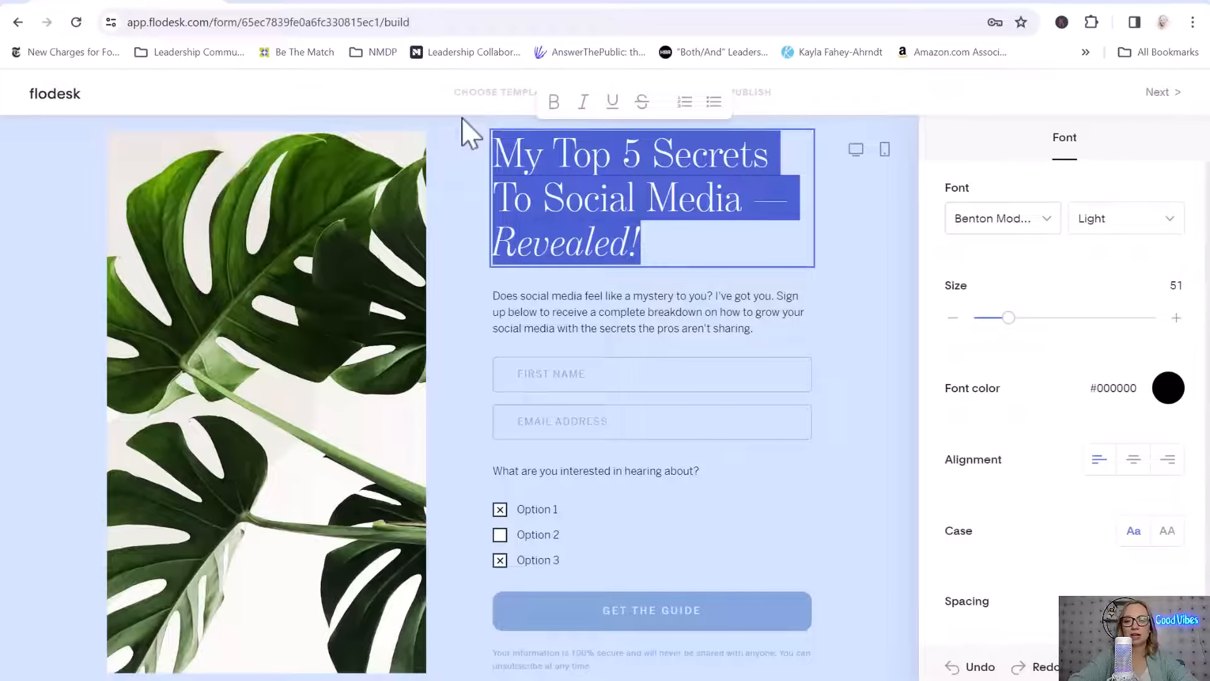
{"action": "type", "text": "D"}
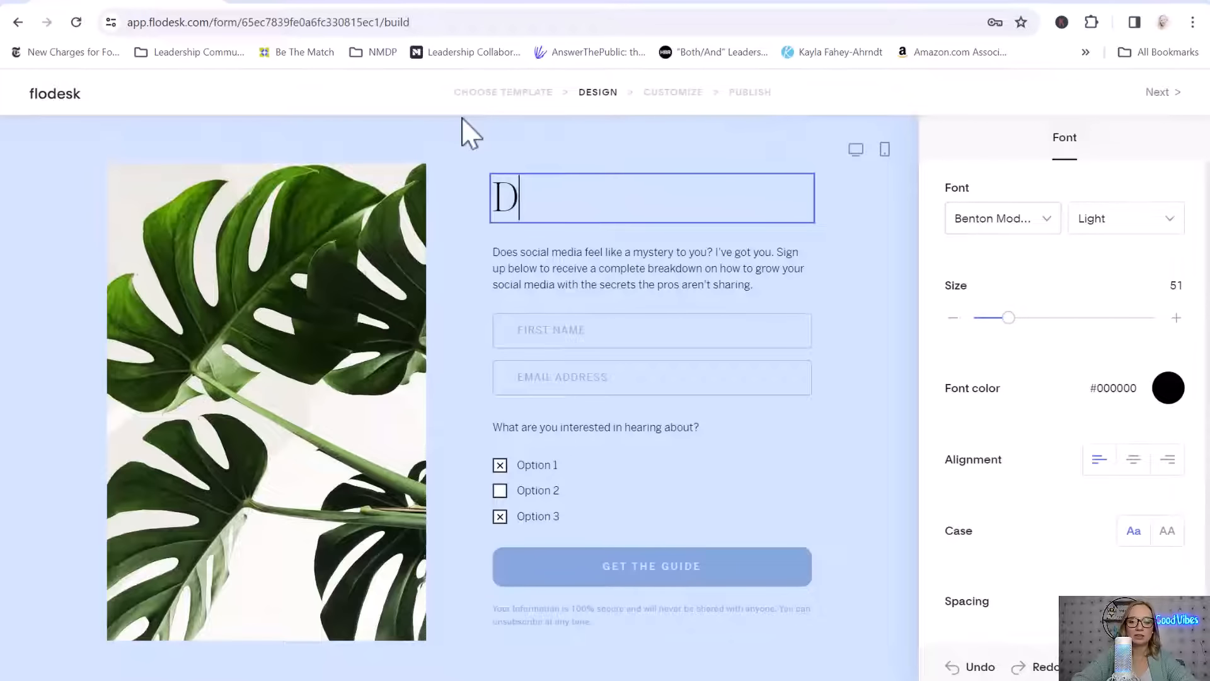
{"action": "type", "text": "nga"}
{"action": "key", "text": "BackSpace"}
{"action": "key", "text": "BackSpace"}
{"action": "type", "text": "ag my"}
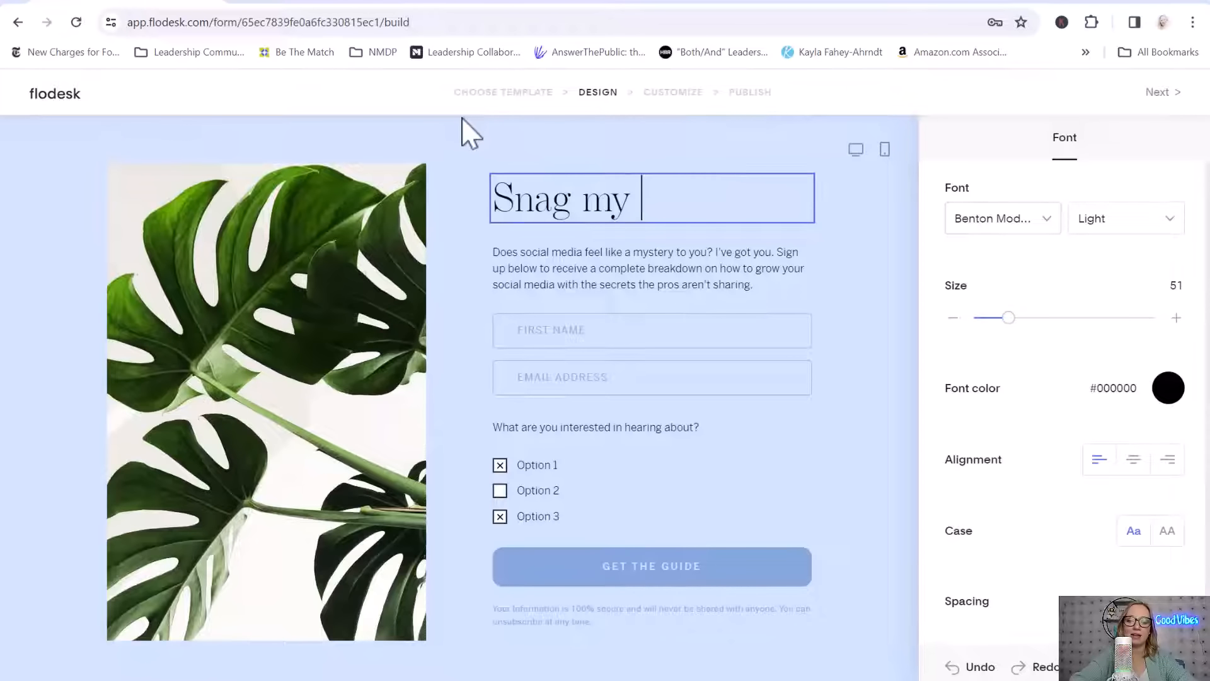
{"action": "type", "text": " M"}
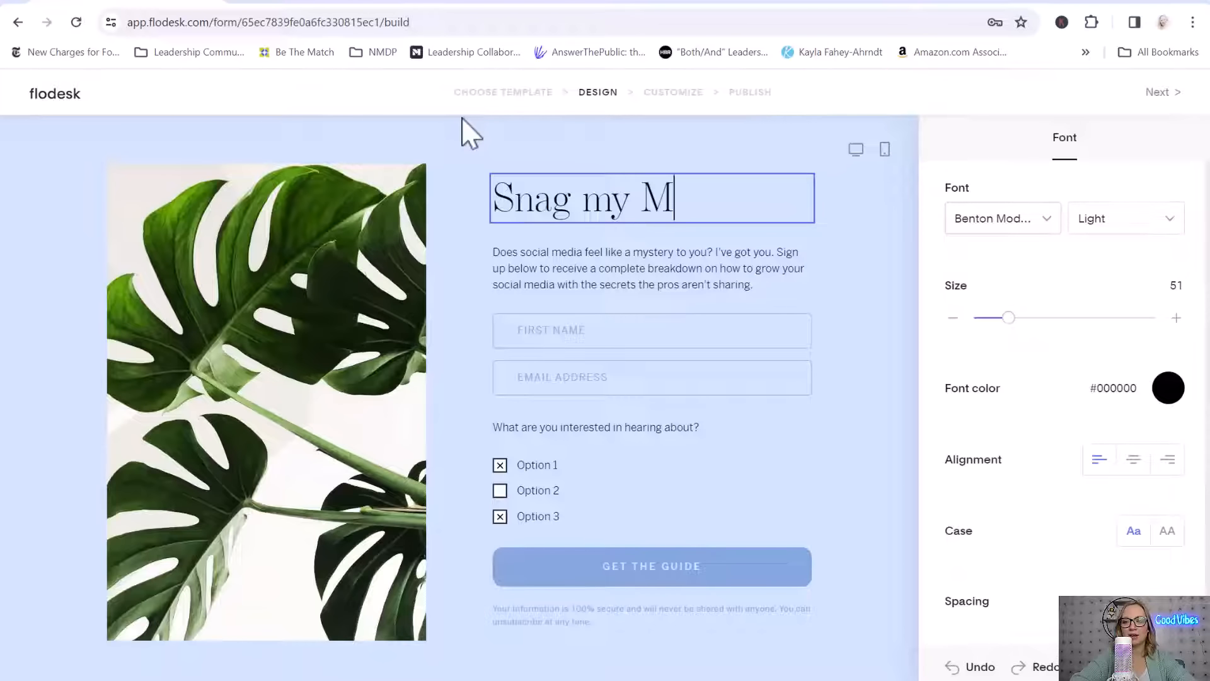
{"action": "type", "text": "aster Garden"}
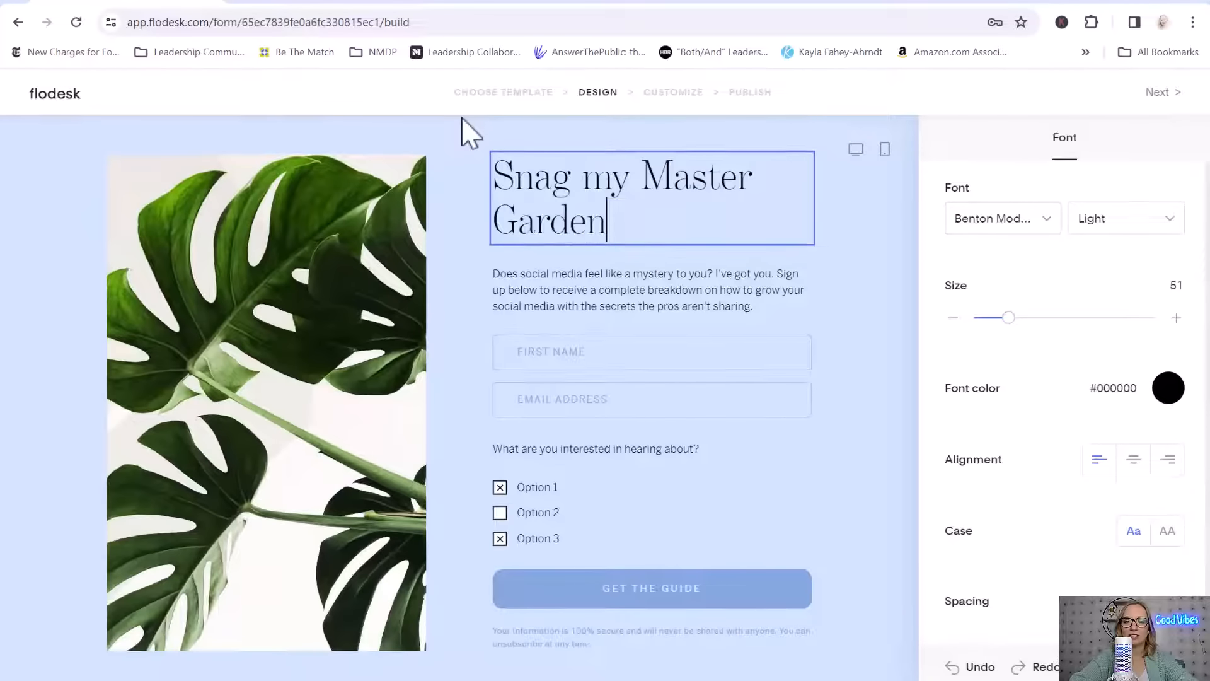
{"action": "type", "text": "er "}
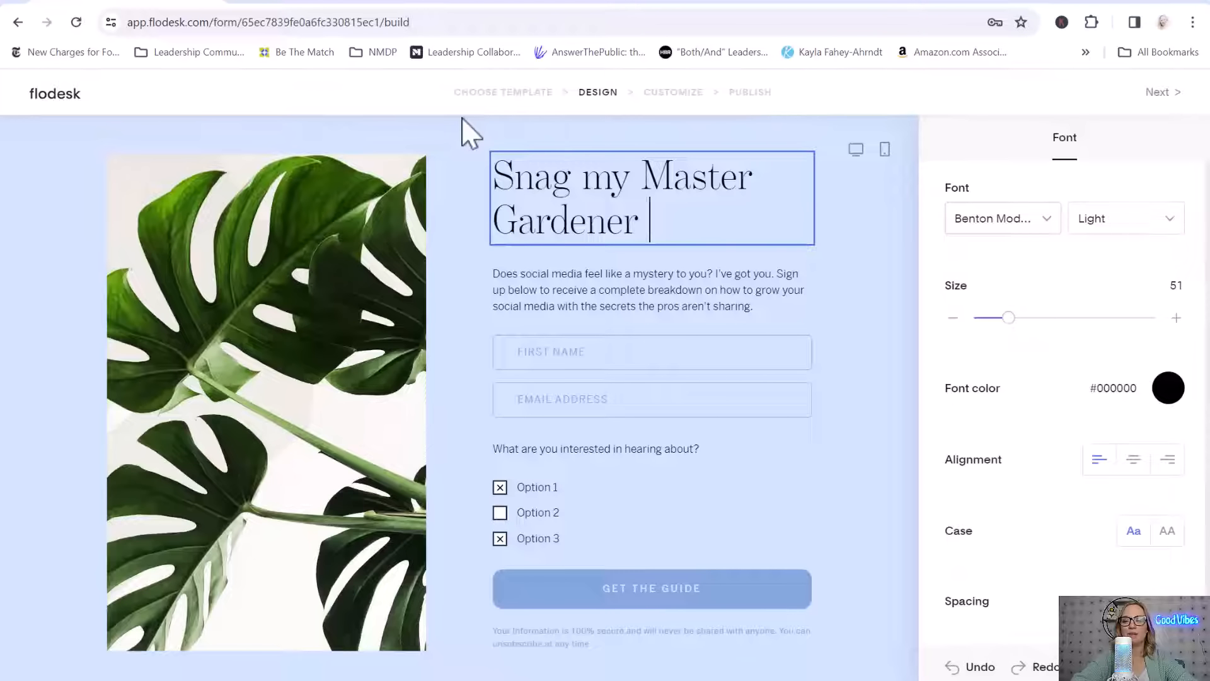
{"action": "type", "text": "Too"}
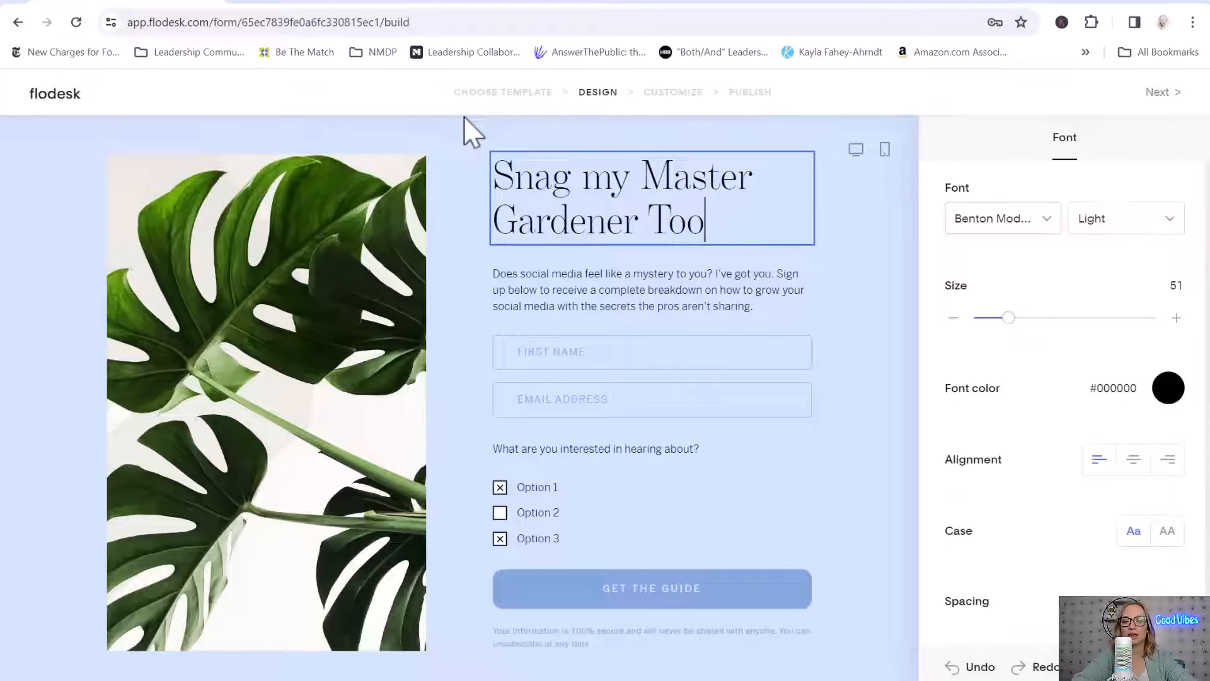
{"action": "type", "text": "lkit Fr"}
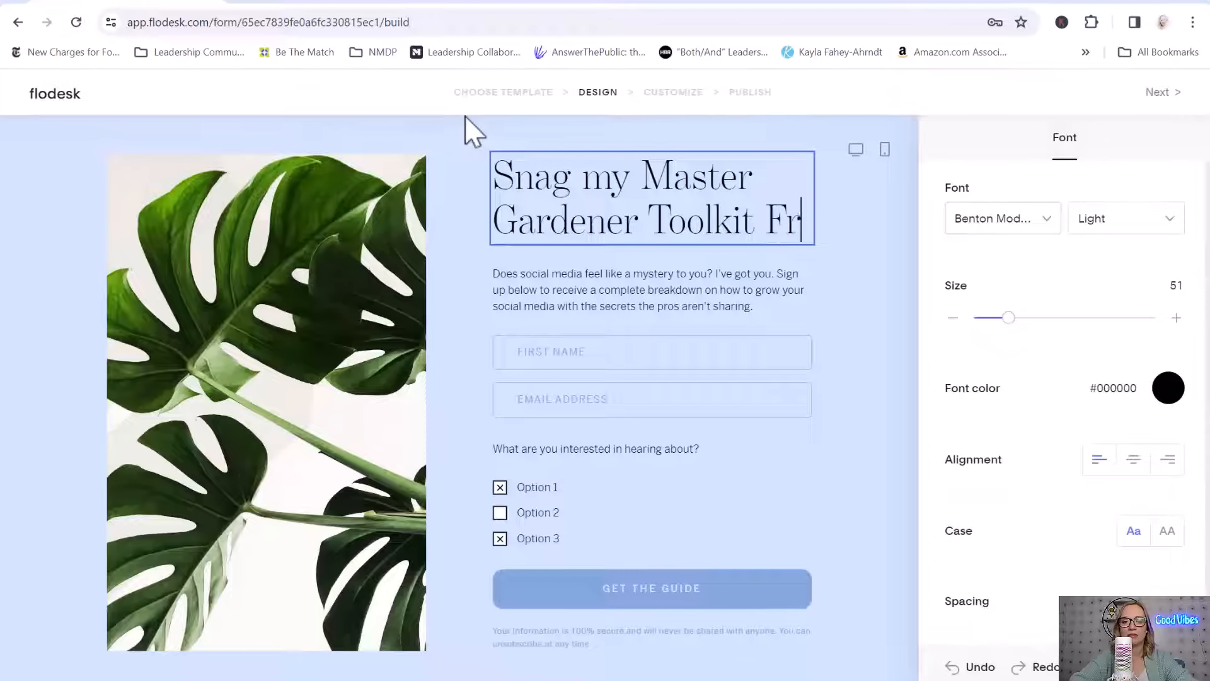
{"action": "type", "text": "eed"}
{"action": "type", "text": "ie"}
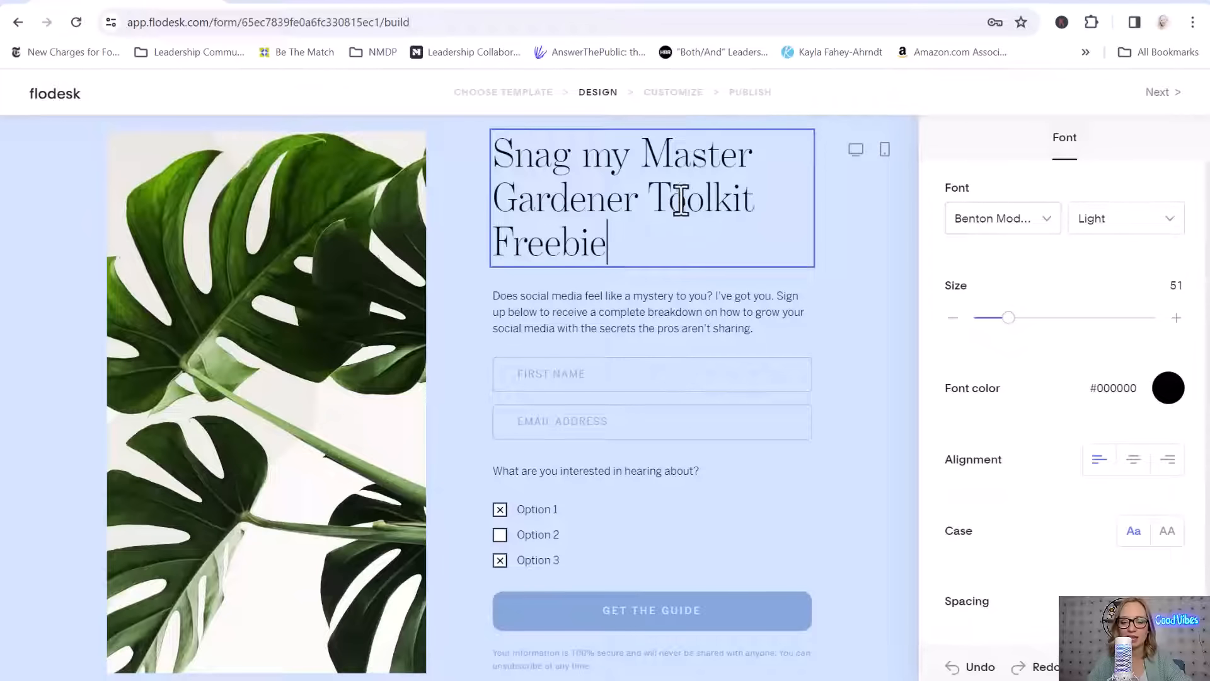
Step: Replace the description under the heading with "Sharing all my secrets to keeping your house plants alive!"
{"action": "left_click", "coordinate": [689, 320]}
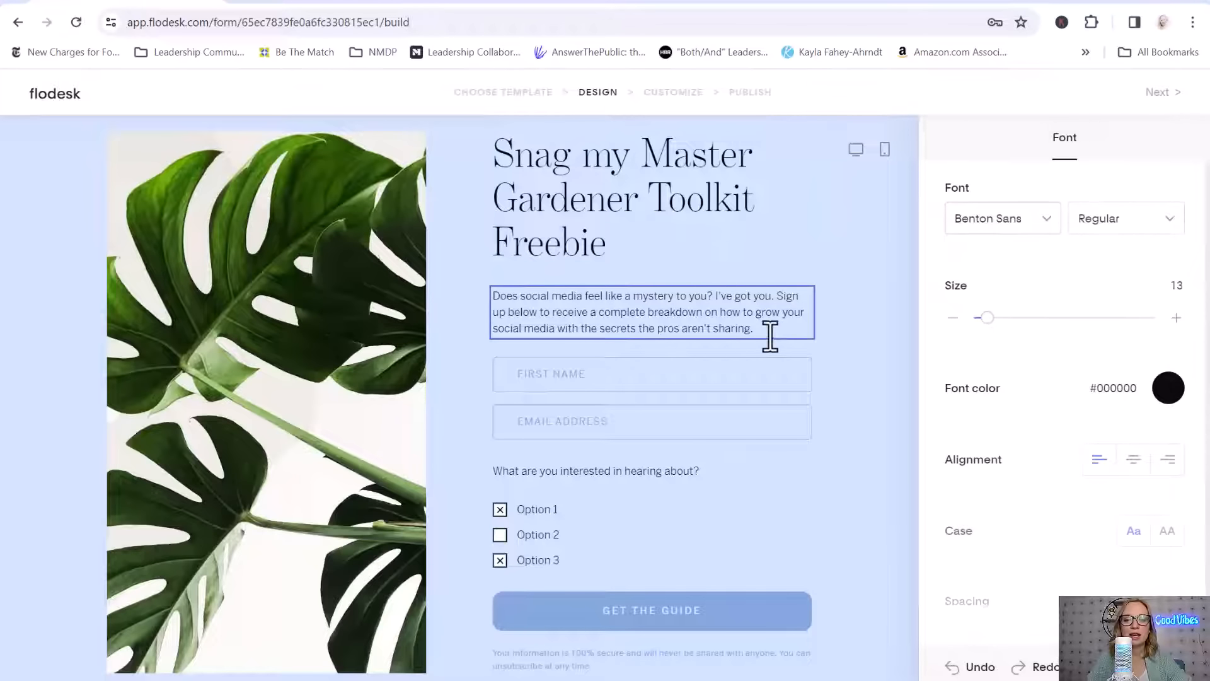
{"action": "left_click_drag", "start_coordinate": [767, 326], "coordinate": [502, 291]}
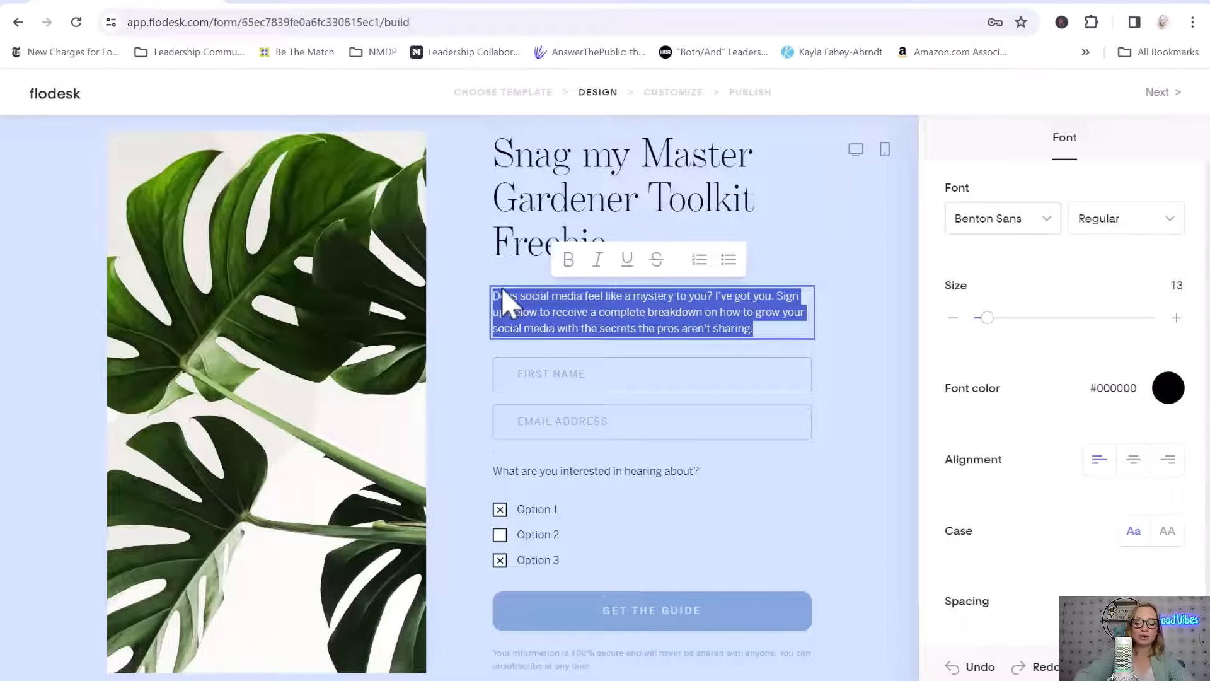
{"action": "key", "text": "BackSpace"}
{"action": "type", "text": "Sharing all my secrets to keeping your house plants alive!"}
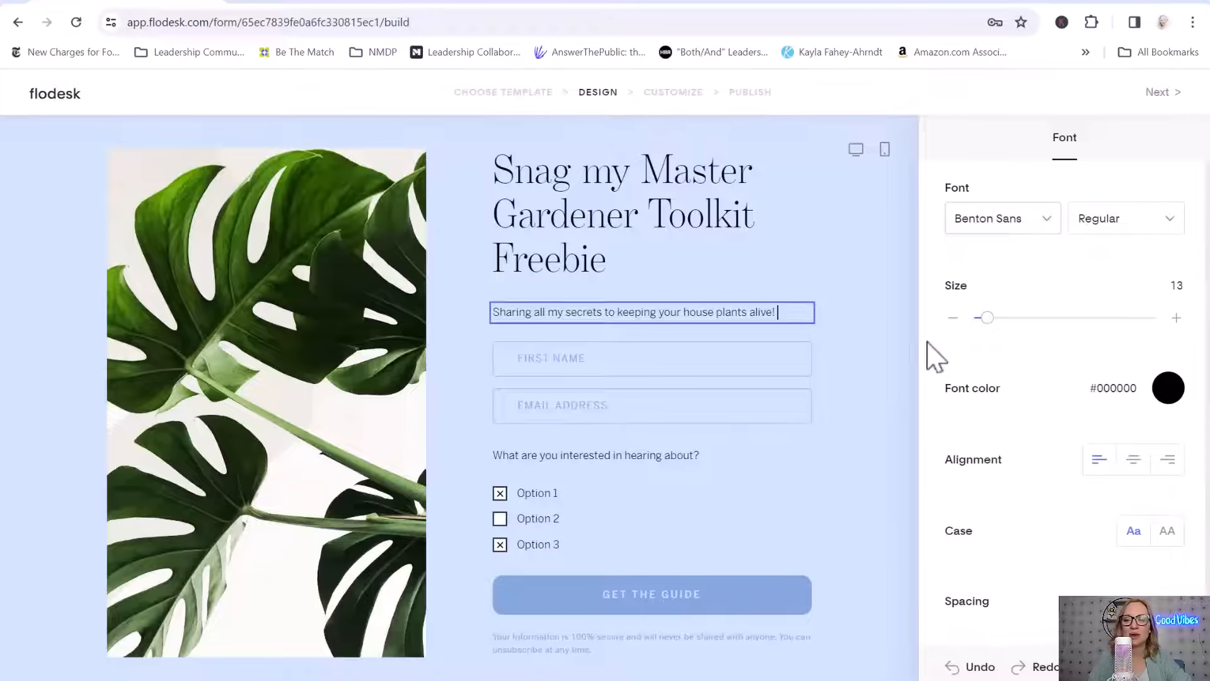
Step: Set the form heading's font to Arial Black at size 29
{"action": "left_click", "coordinate": [737, 222]}
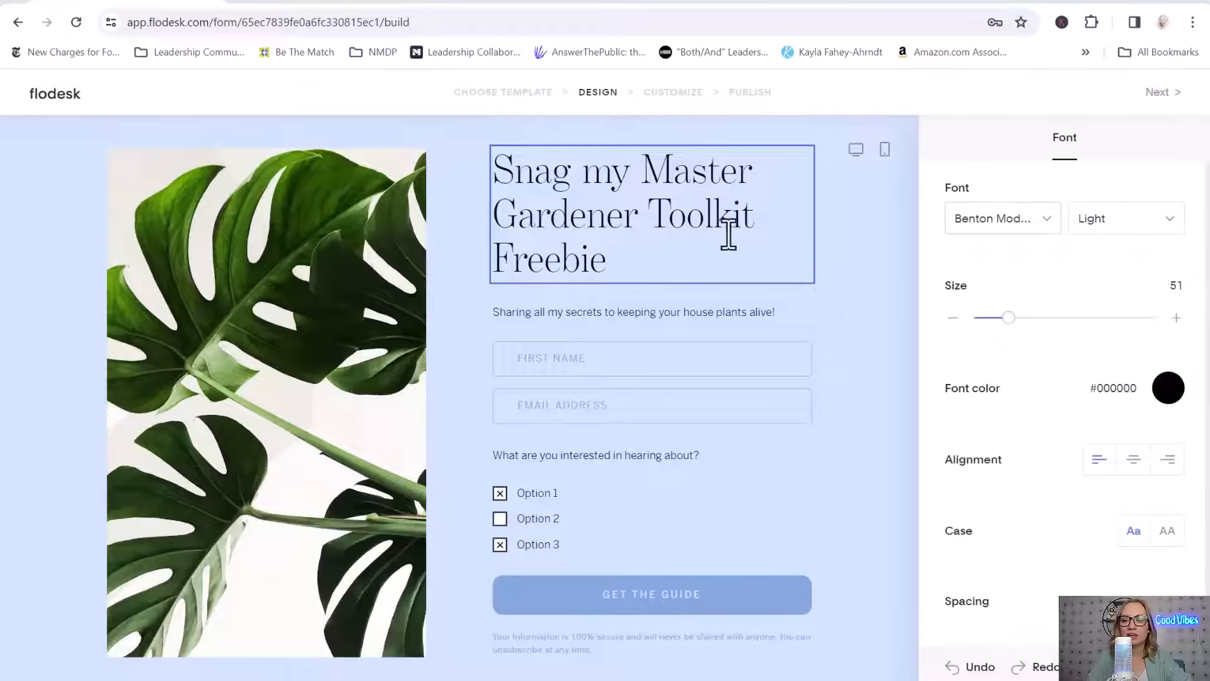
{"action": "left_click_drag", "start_coordinate": [627, 270], "coordinate": [508, 147]}
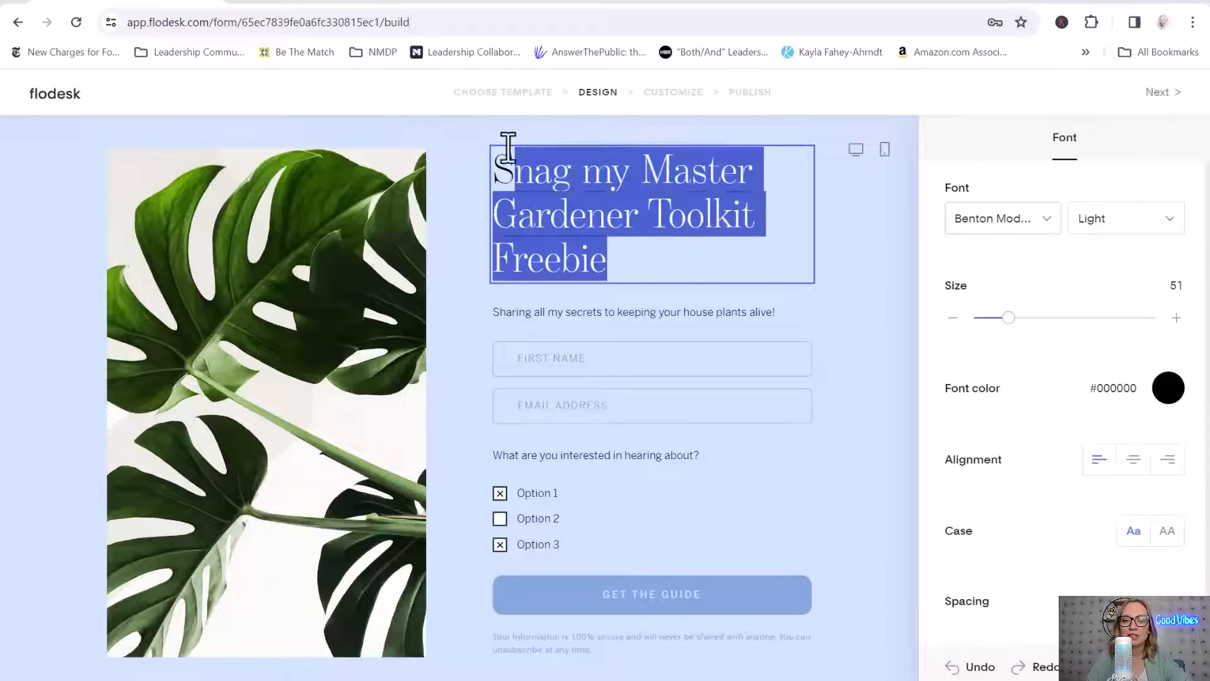
{"action": "left_click", "coordinate": [491, 145]}
{"action": "left_click", "coordinate": [615, 268]}
{"action": "left_click_drag", "start_coordinate": [612, 270], "coordinate": [499, 166]}
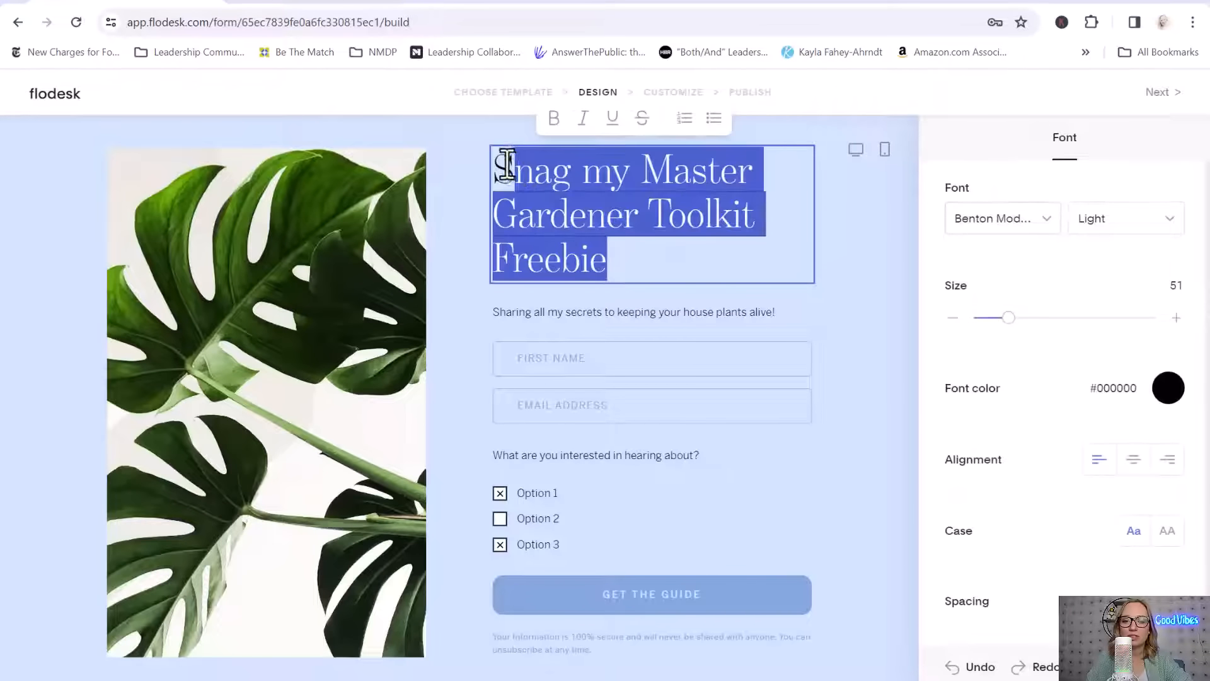
{"action": "left_click", "coordinate": [1046, 221]}
{"action": "left_click", "coordinate": [1055, 228]}
{"action": "left_click", "coordinate": [1047, 221]}
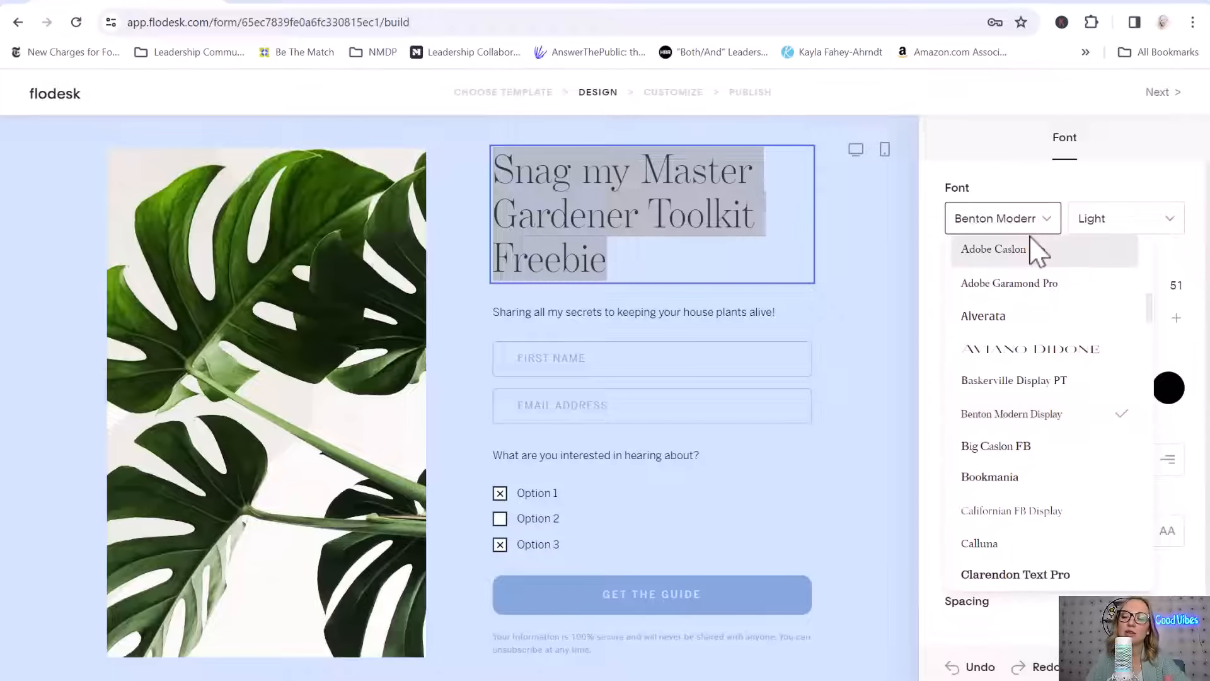
{"action": "scroll", "coordinate": [1030, 239], "scroll_direction": "down", "scroll_amount": 9}
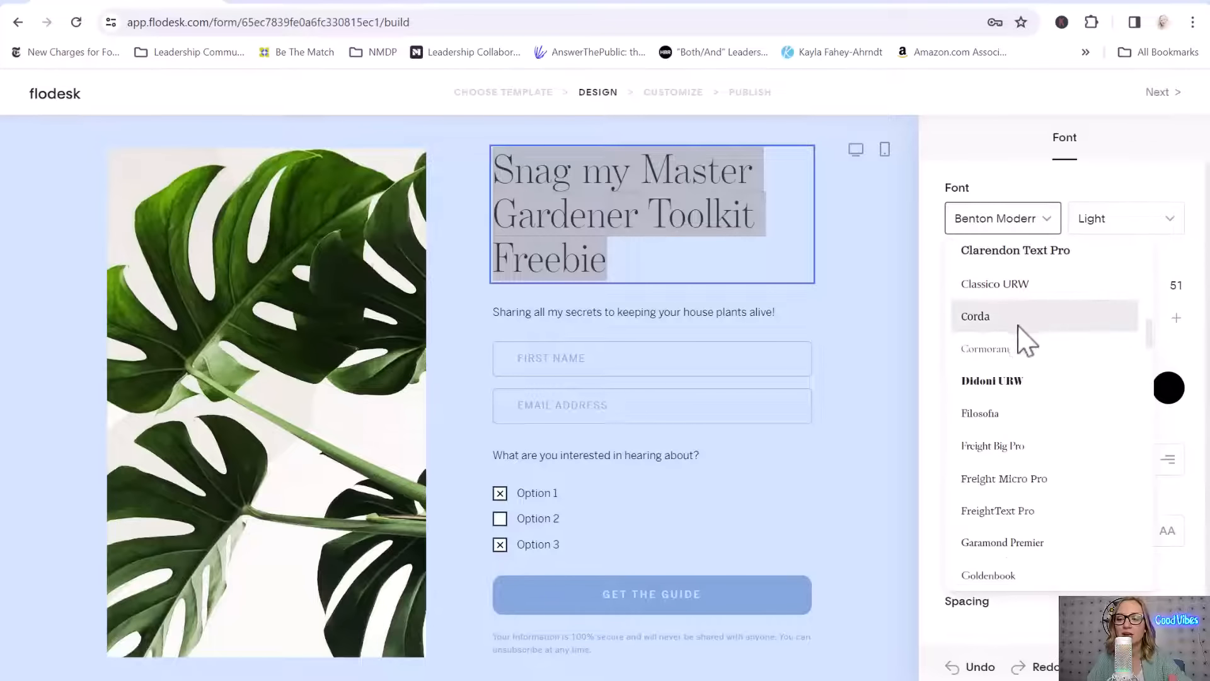
{"action": "scroll", "coordinate": [1019, 328], "scroll_direction": "down", "scroll_amount": 8}
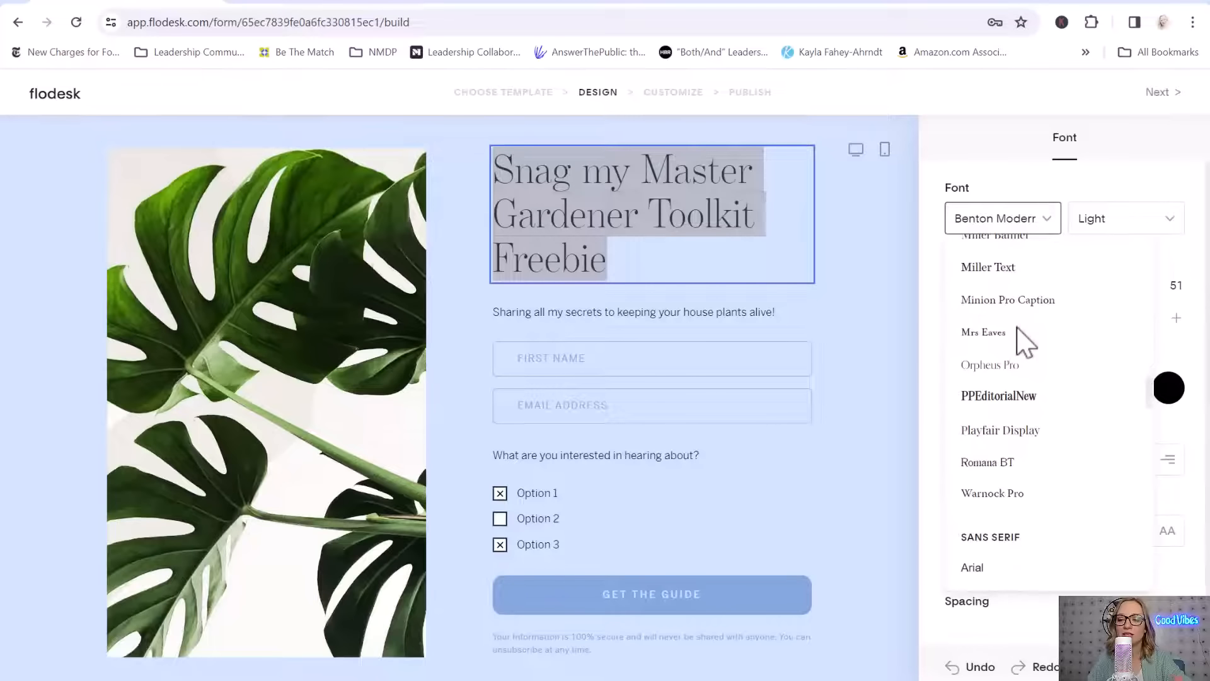
{"action": "scroll", "coordinate": [1023, 340], "scroll_direction": "down", "scroll_amount": 3}
{"action": "scroll", "coordinate": [1028, 322], "scroll_direction": "down", "scroll_amount": 1}
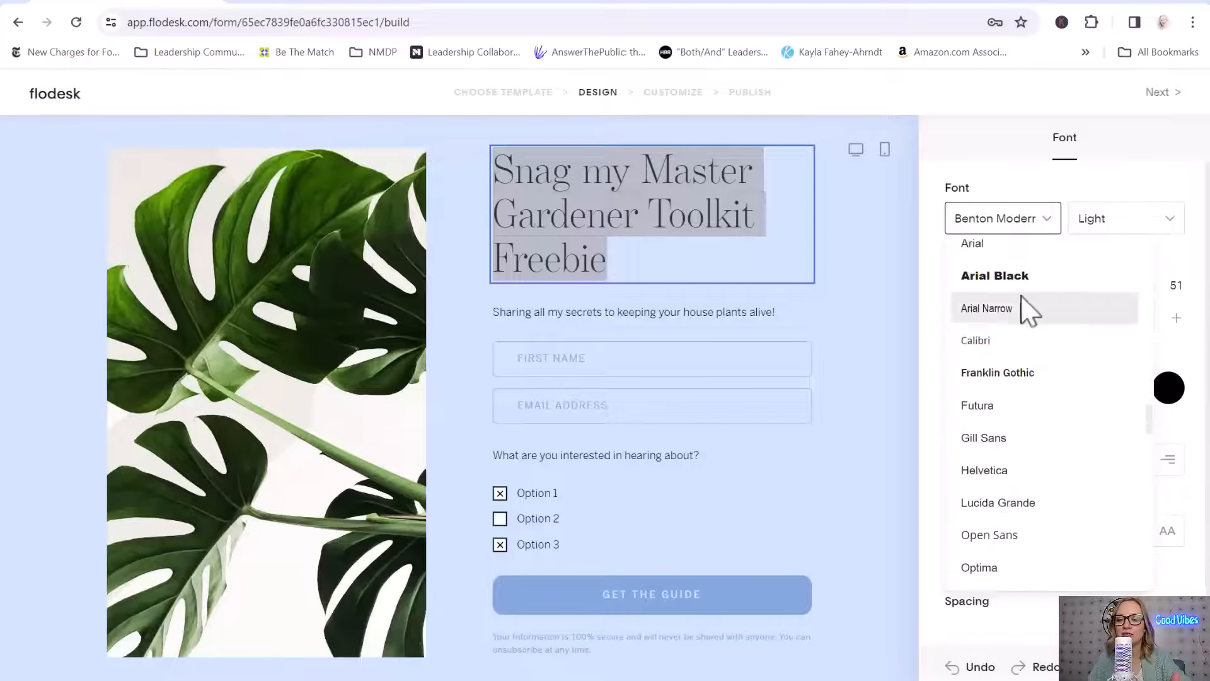
{"action": "left_click", "coordinate": [1028, 262]}
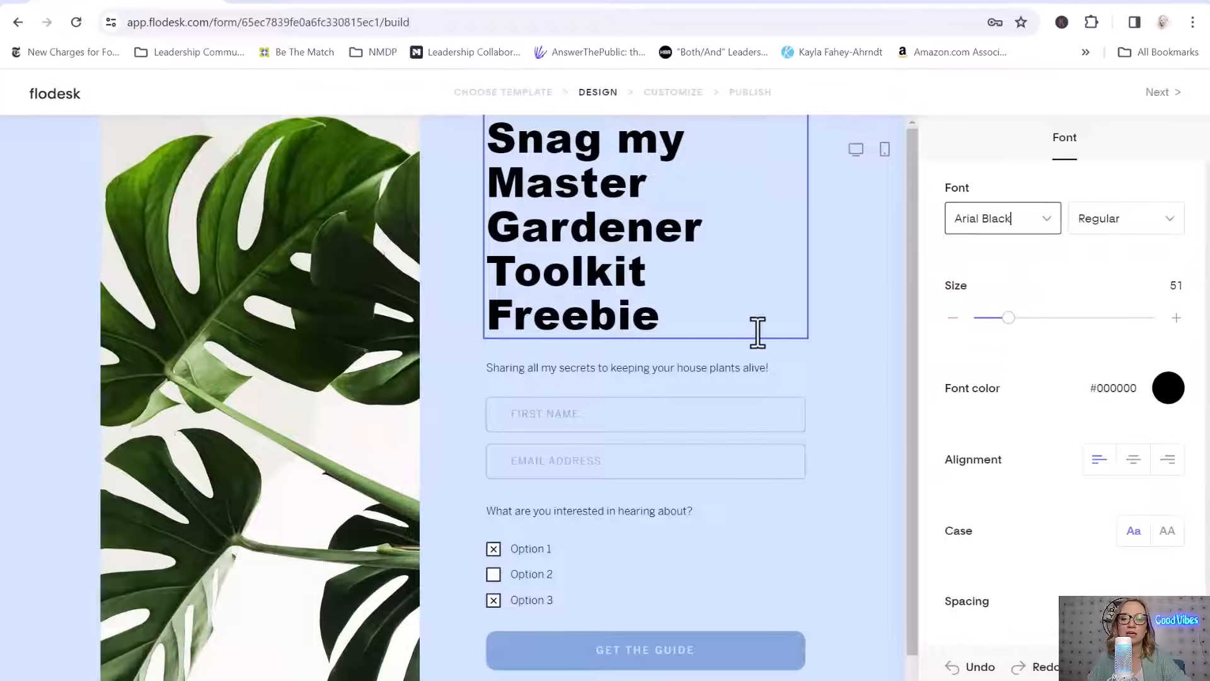
{"action": "left_click", "coordinate": [993, 318]}
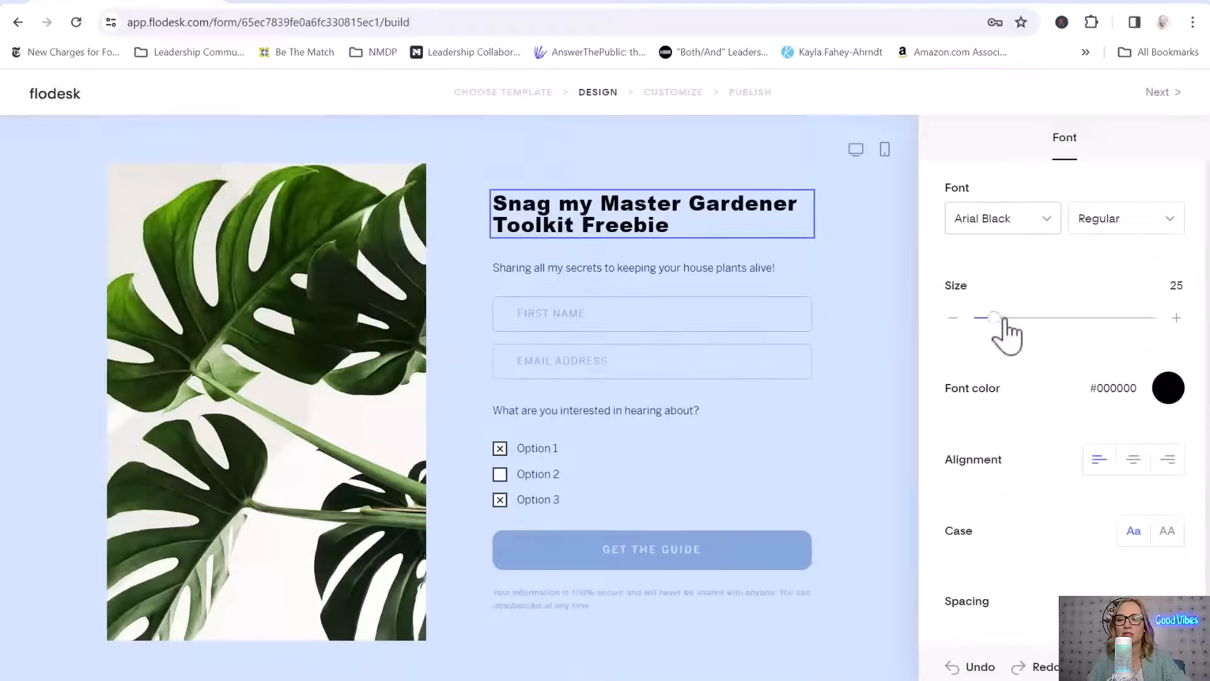
{"action": "left_click_drag", "start_coordinate": [987, 319], "coordinate": [999, 320]}
Step: Try several font colors on the form heading and settle on dark green #2D6C1F
{"action": "left_click", "coordinate": [1169, 394]}
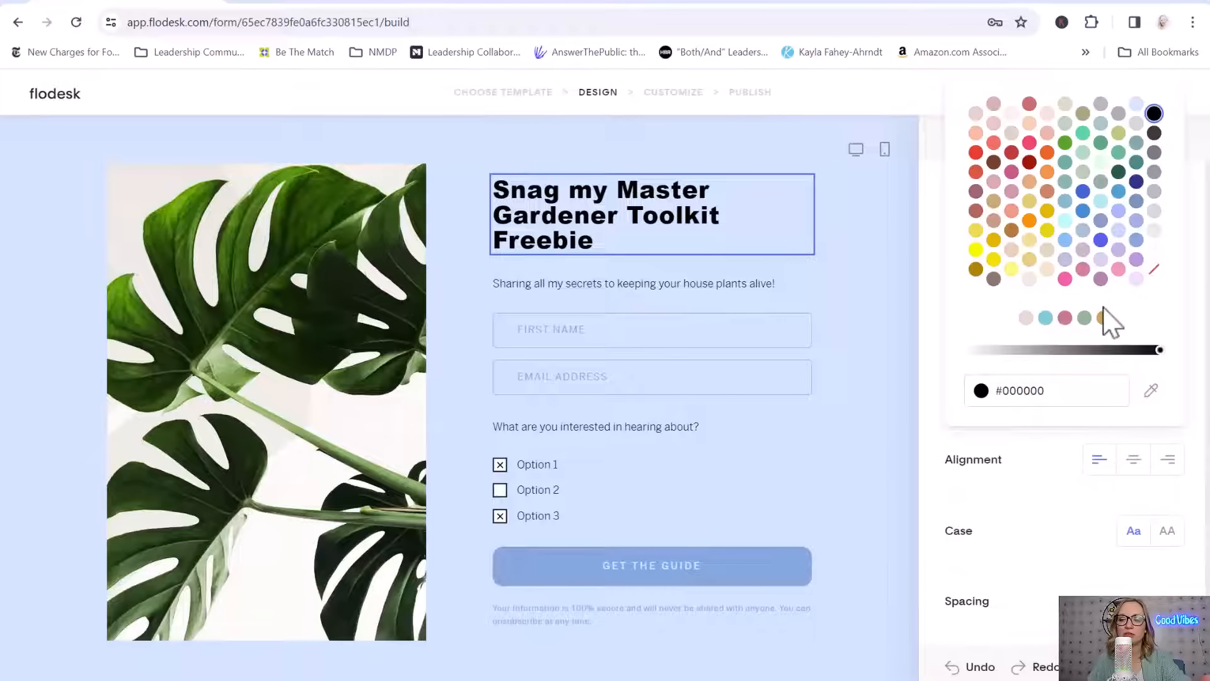
{"action": "left_click", "coordinate": [1065, 279]}
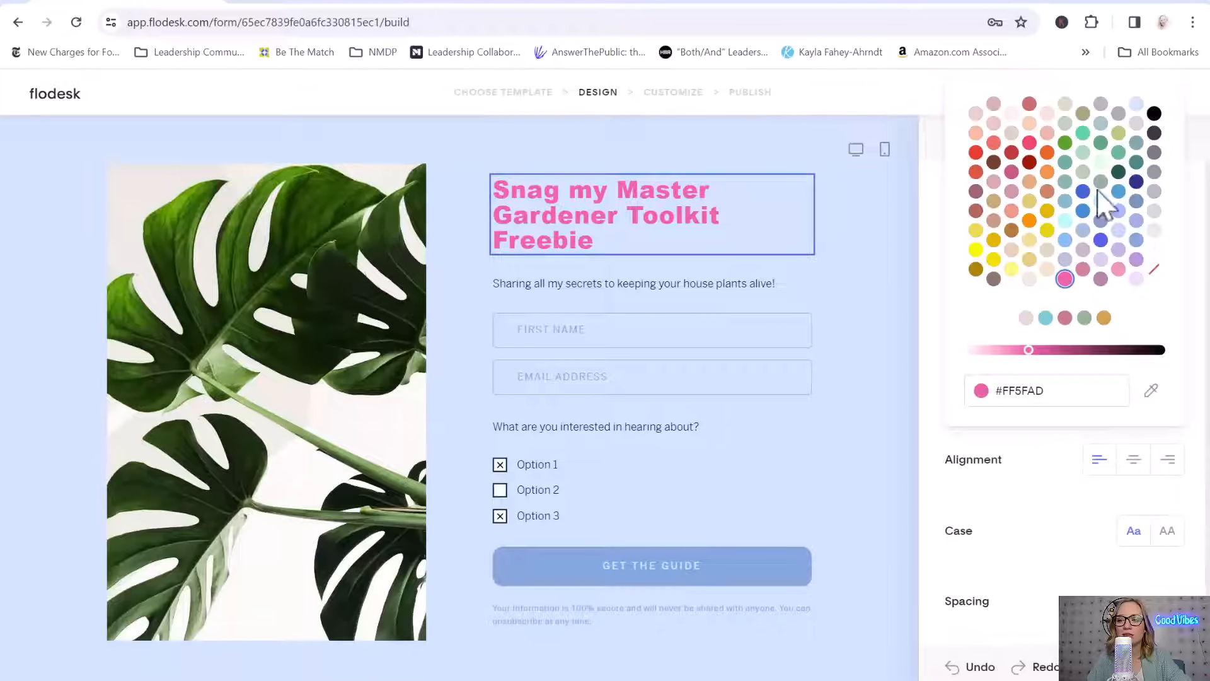
{"action": "left_click", "coordinate": [1154, 113]}
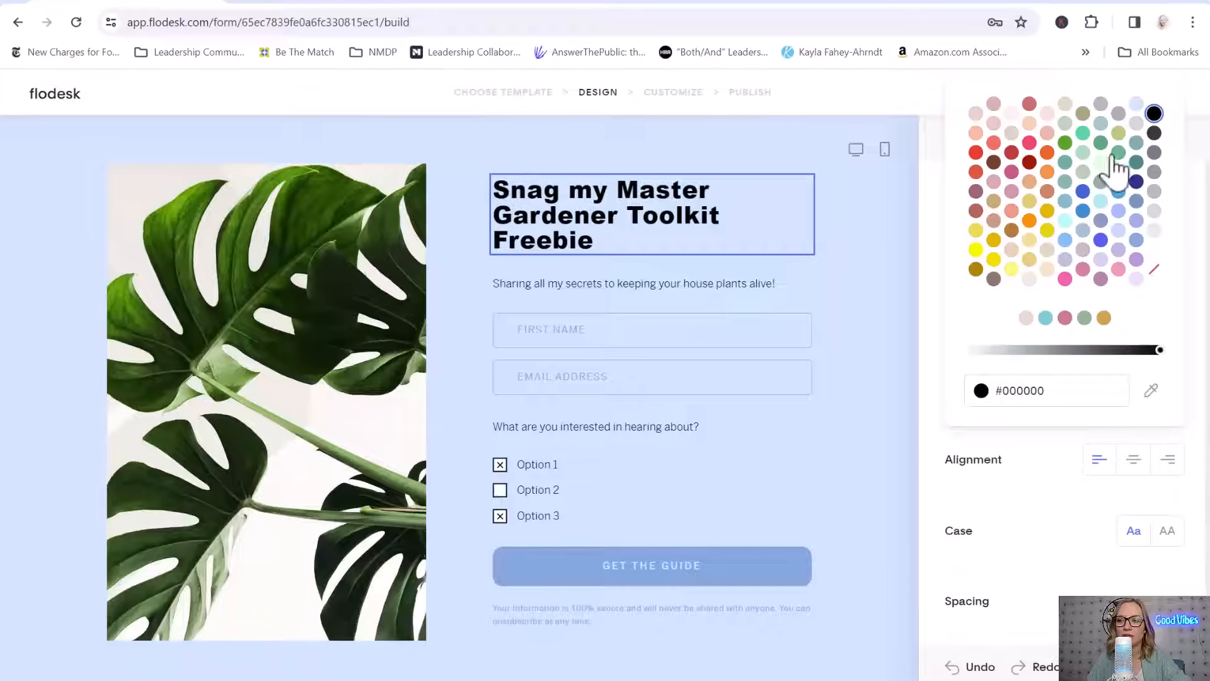
{"action": "left_click", "coordinate": [1137, 163]}
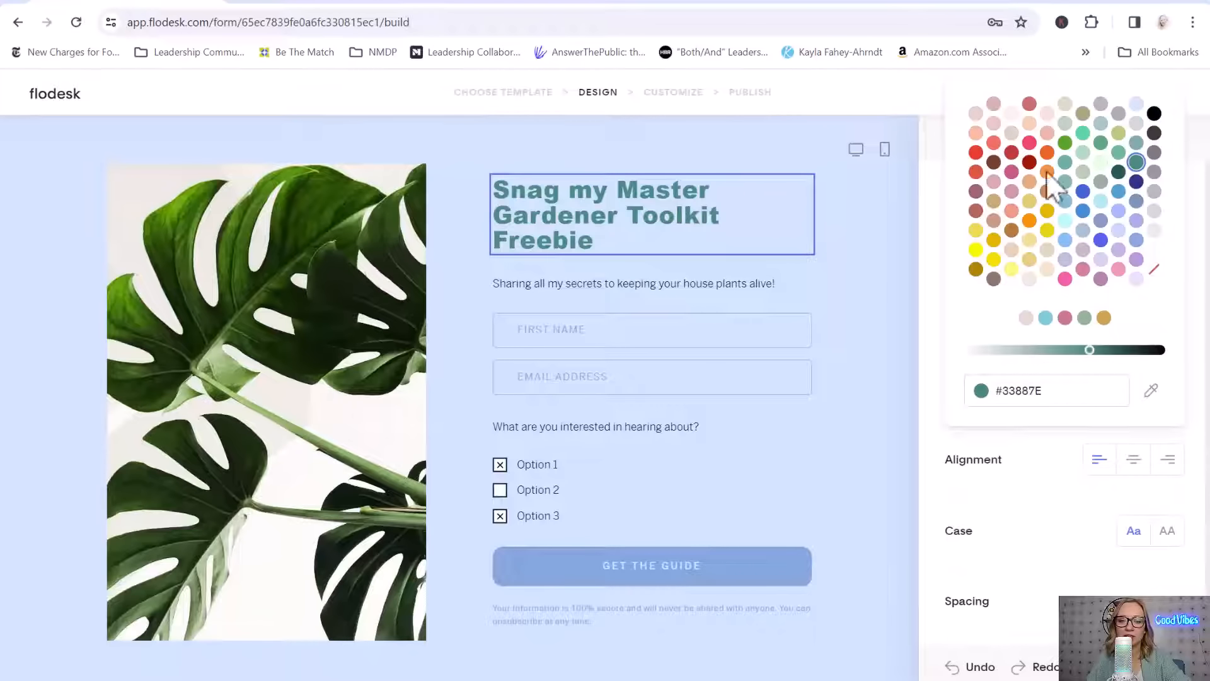
{"action": "left_click", "coordinate": [1101, 143]}
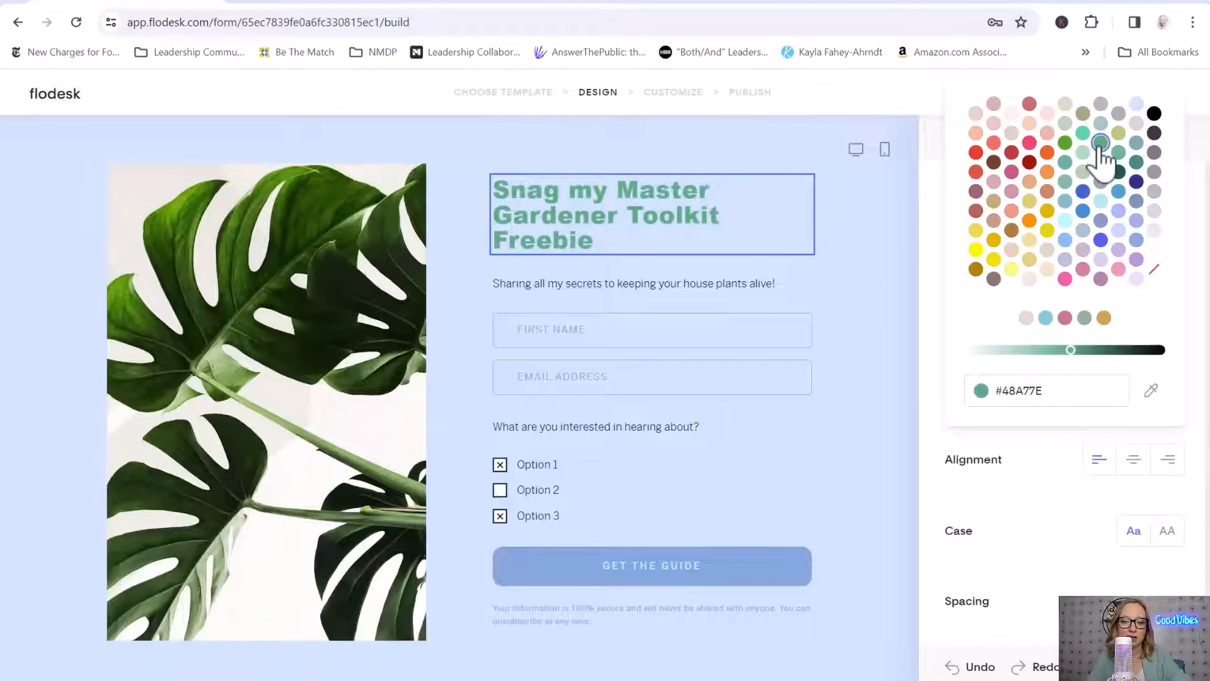
{"action": "left_click", "coordinate": [1065, 144]}
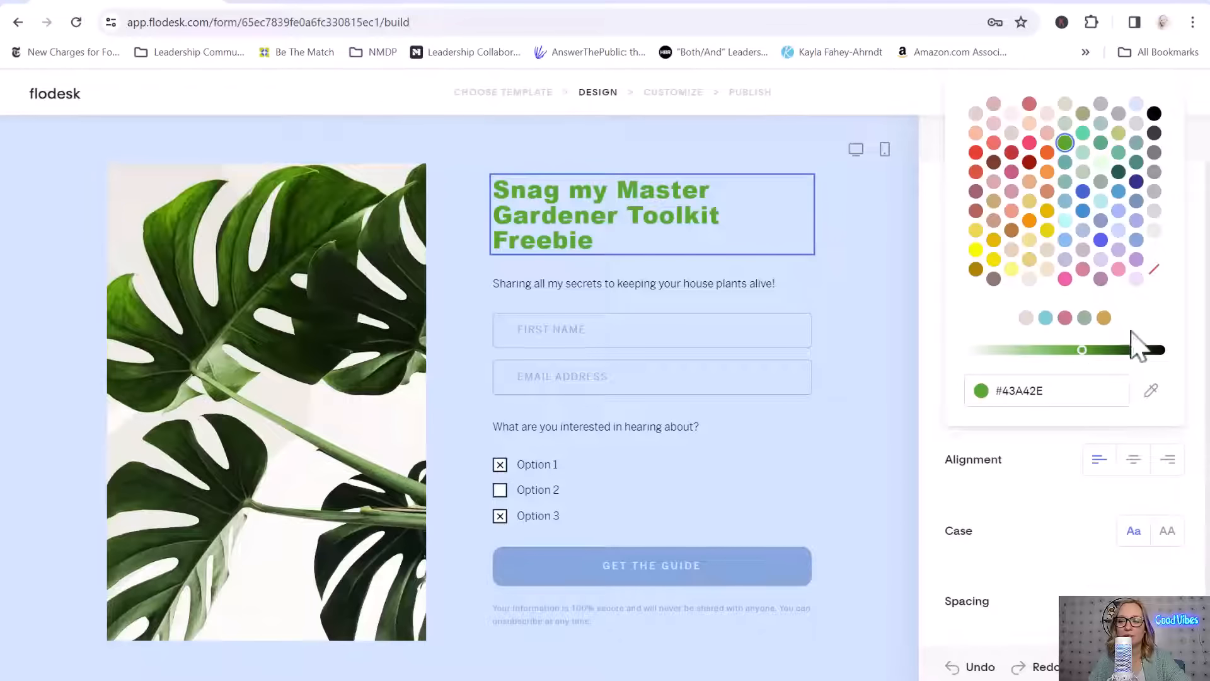
{"action": "left_click", "coordinate": [1090, 351]}
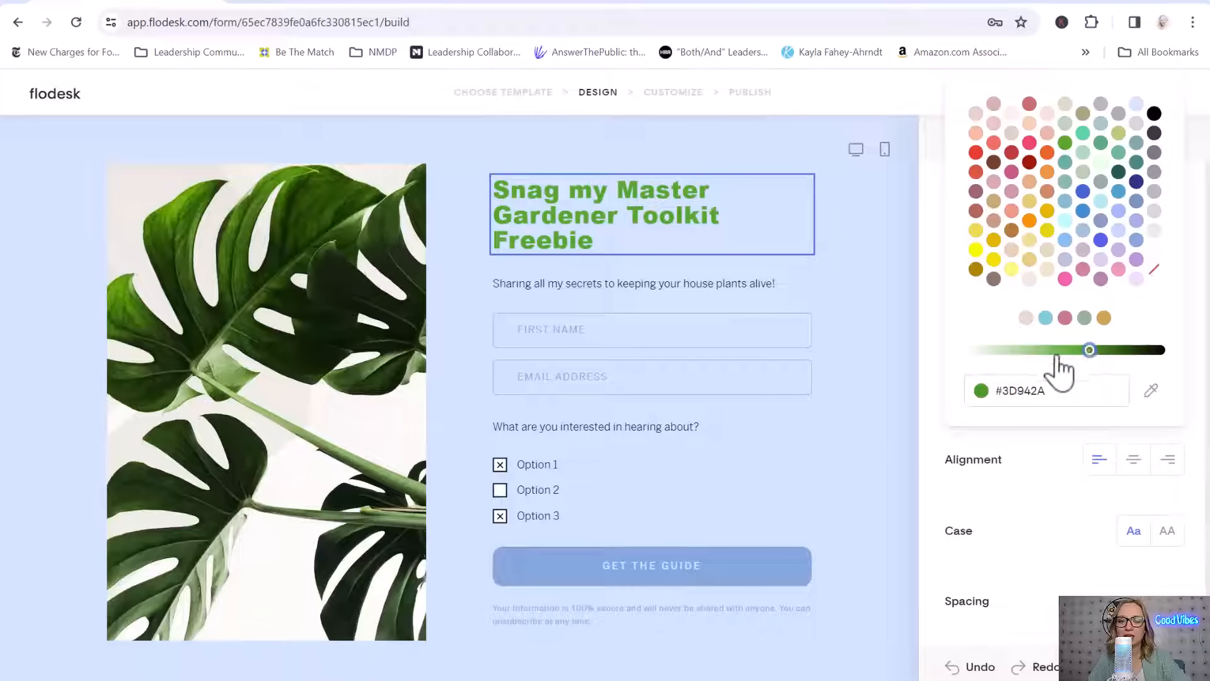
{"action": "left_click", "coordinate": [1109, 351]}
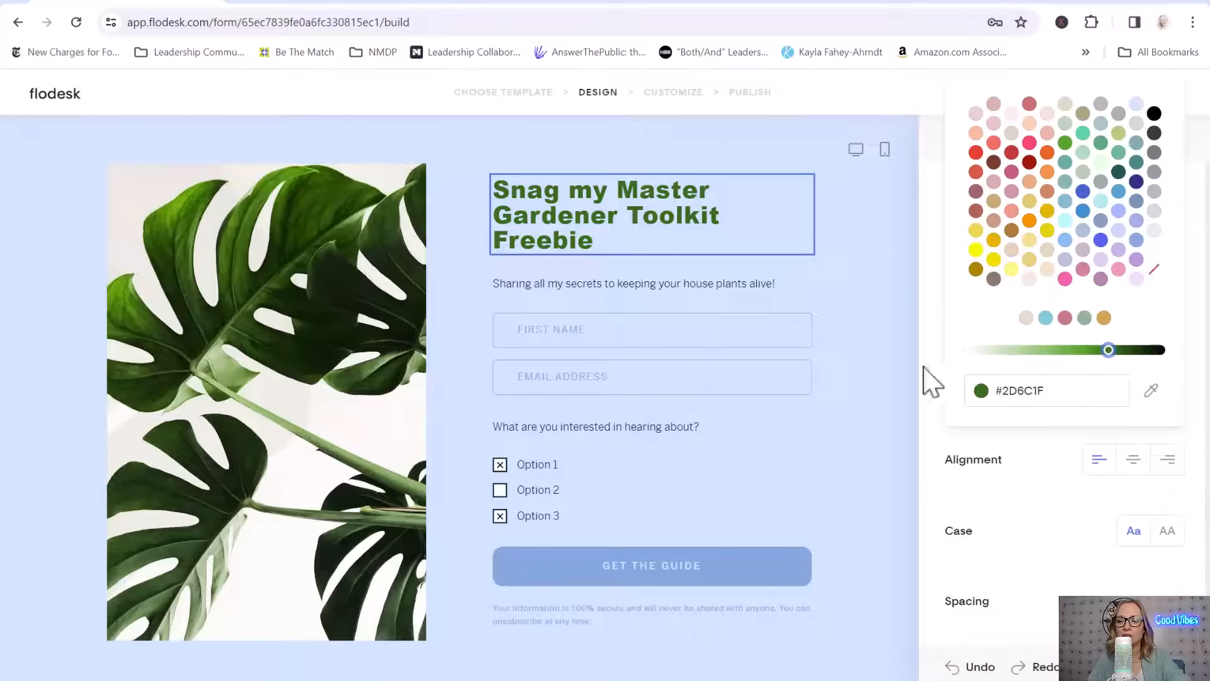
{"action": "left_click", "coordinate": [910, 346]}
Step: Try the heading in all capitals, restore its normal case, and open its spacing options
{"action": "left_click", "coordinate": [708, 202]}
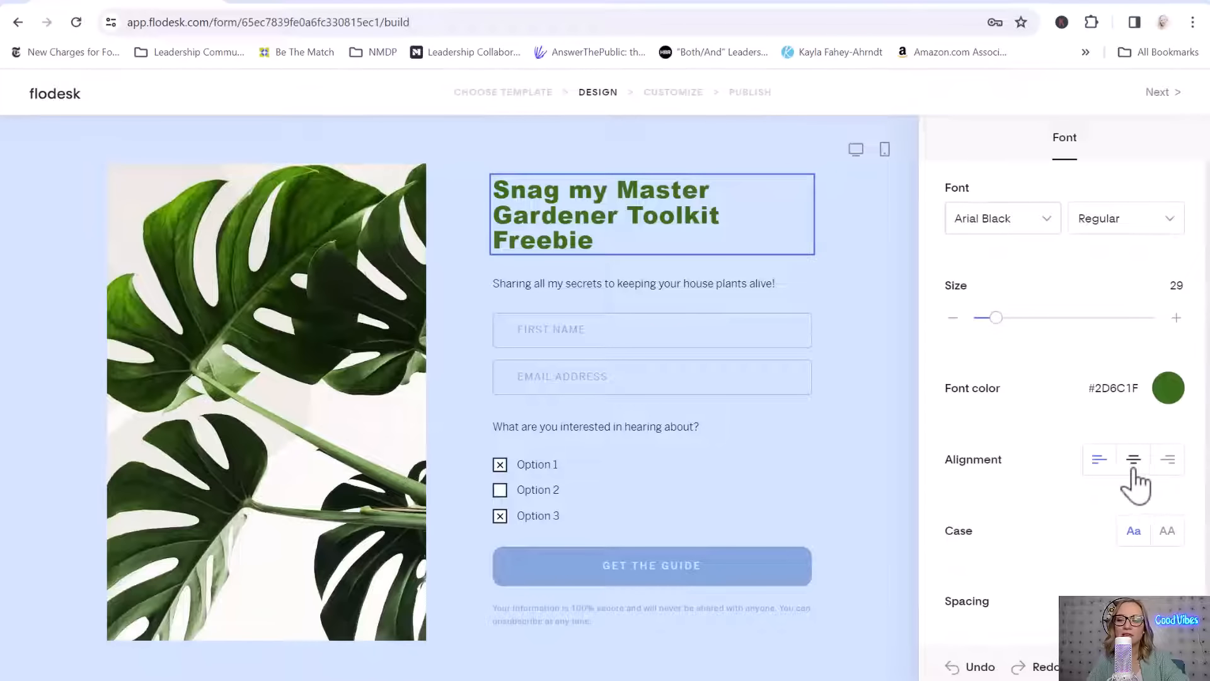
{"action": "left_click", "coordinate": [1173, 529]}
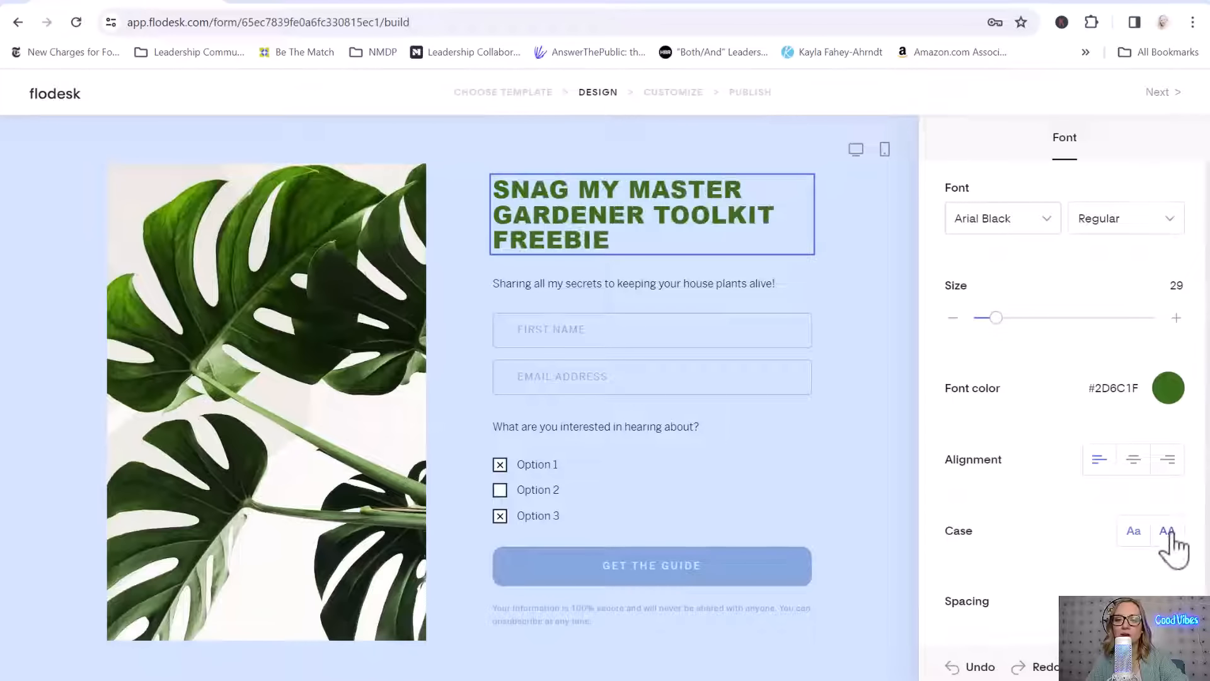
{"action": "left_click", "coordinate": [1131, 531]}
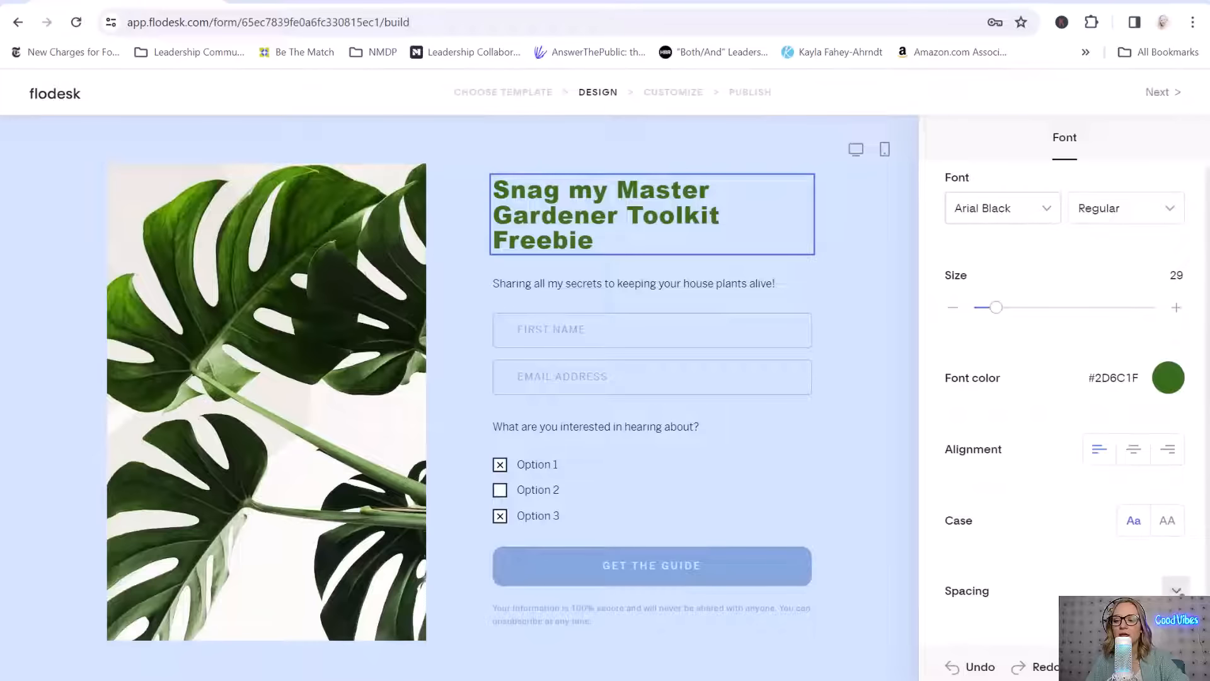
{"action": "left_click", "coordinate": [1176, 590]}
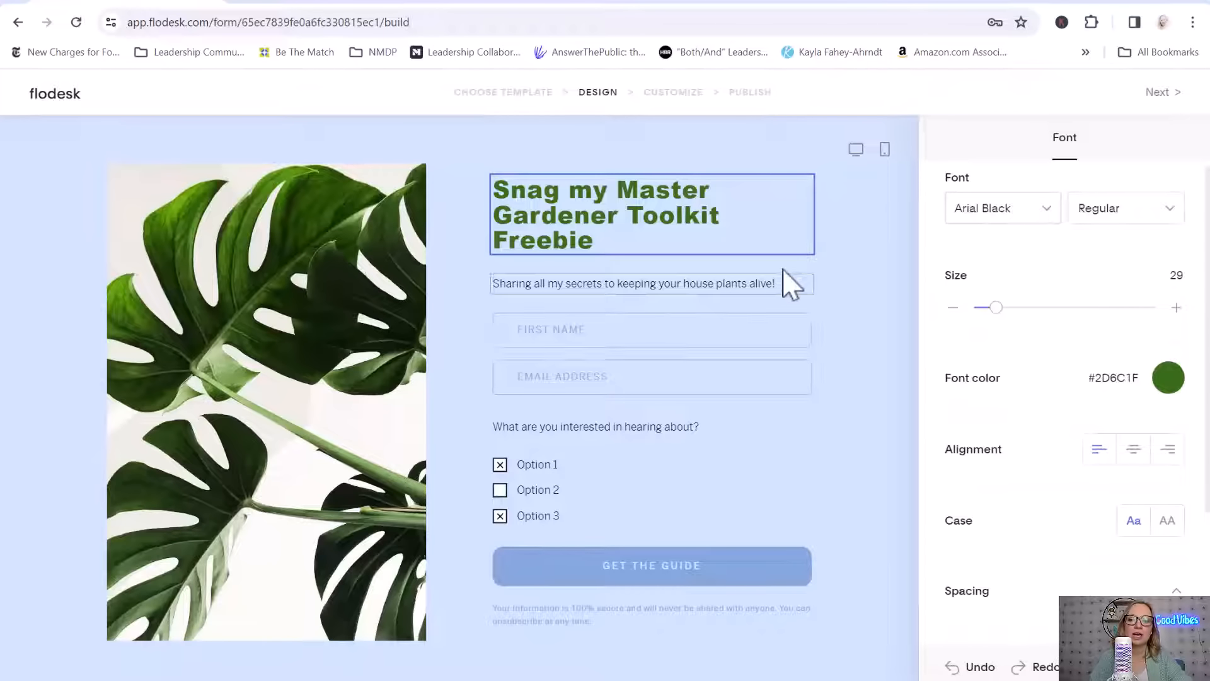
Step: Try marking the form's First name field as required, and turn the requirement off again
{"action": "left_click", "coordinate": [583, 328]}
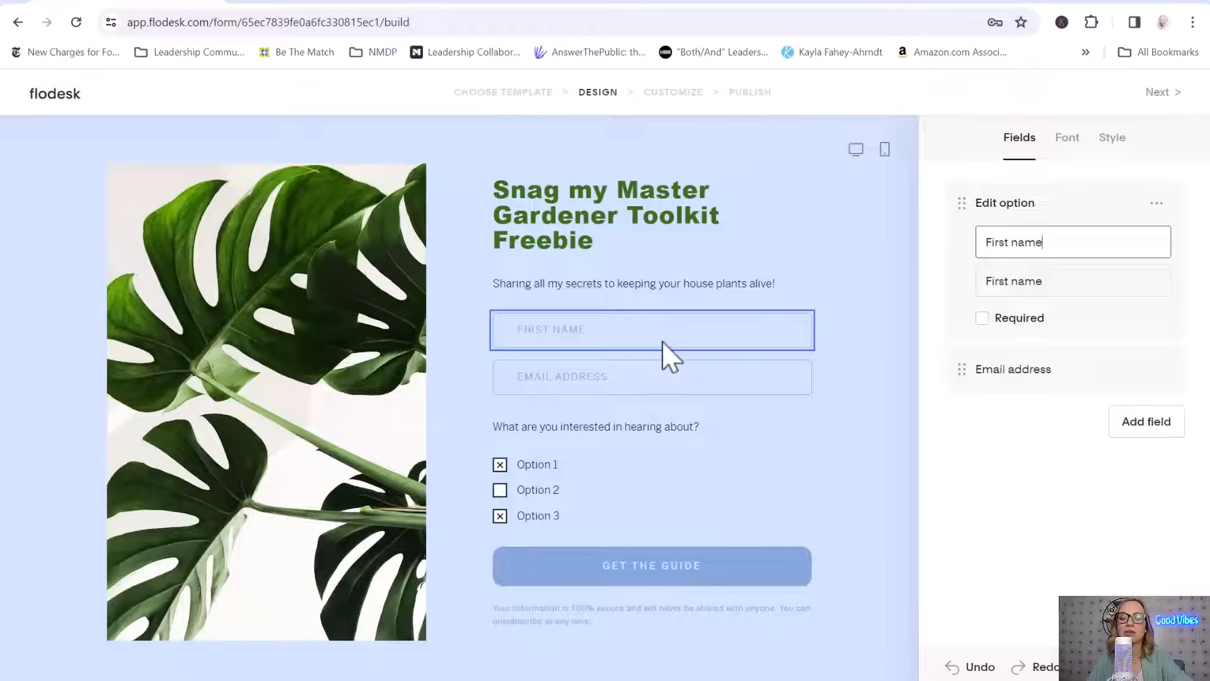
{"action": "left_click", "coordinate": [698, 369]}
{"action": "left_click", "coordinate": [701, 330]}
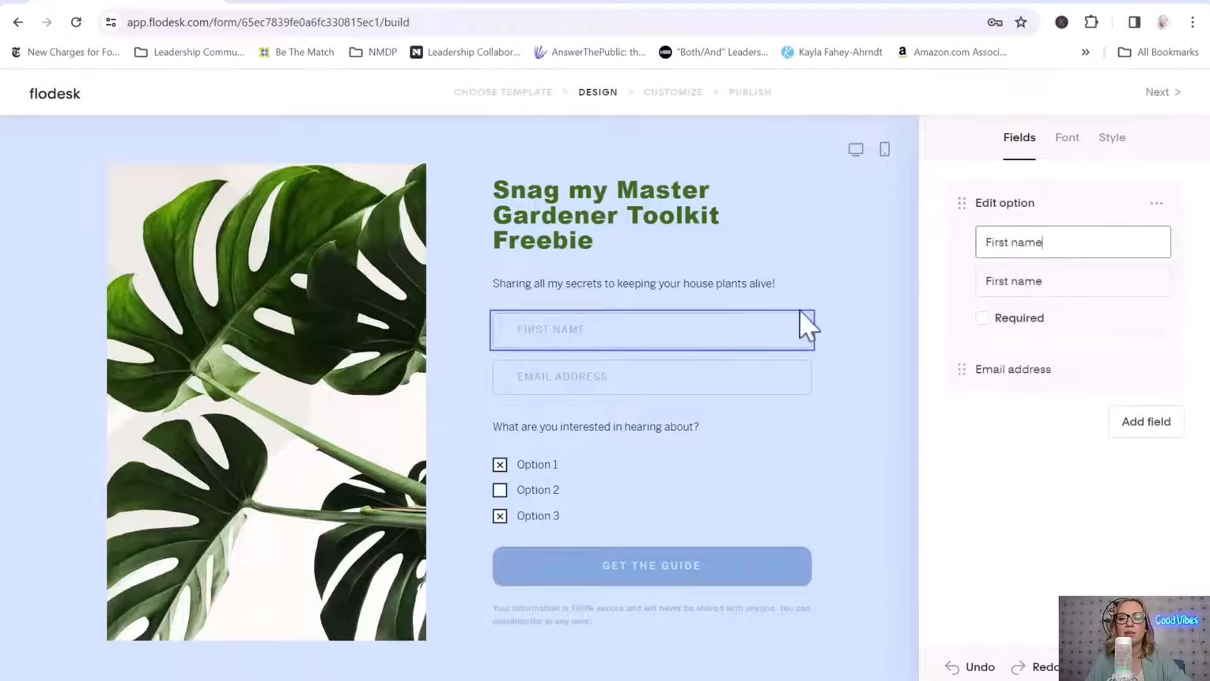
{"action": "left_click", "coordinate": [982, 319]}
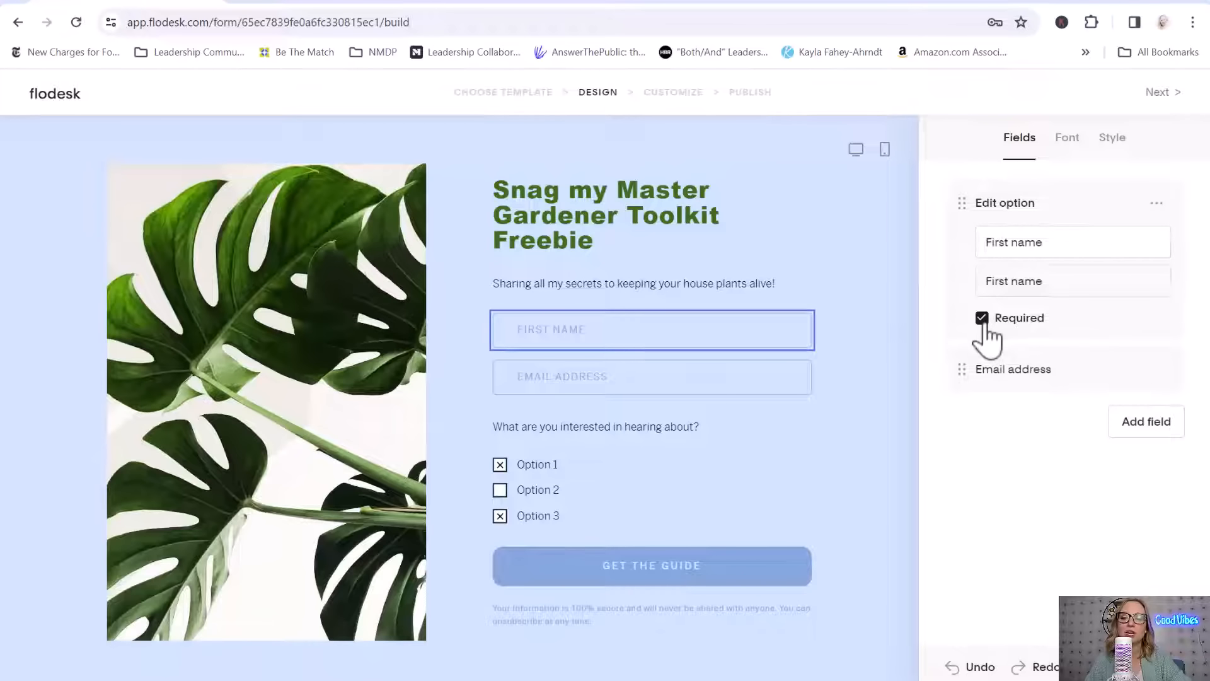
{"action": "left_click", "coordinate": [994, 373]}
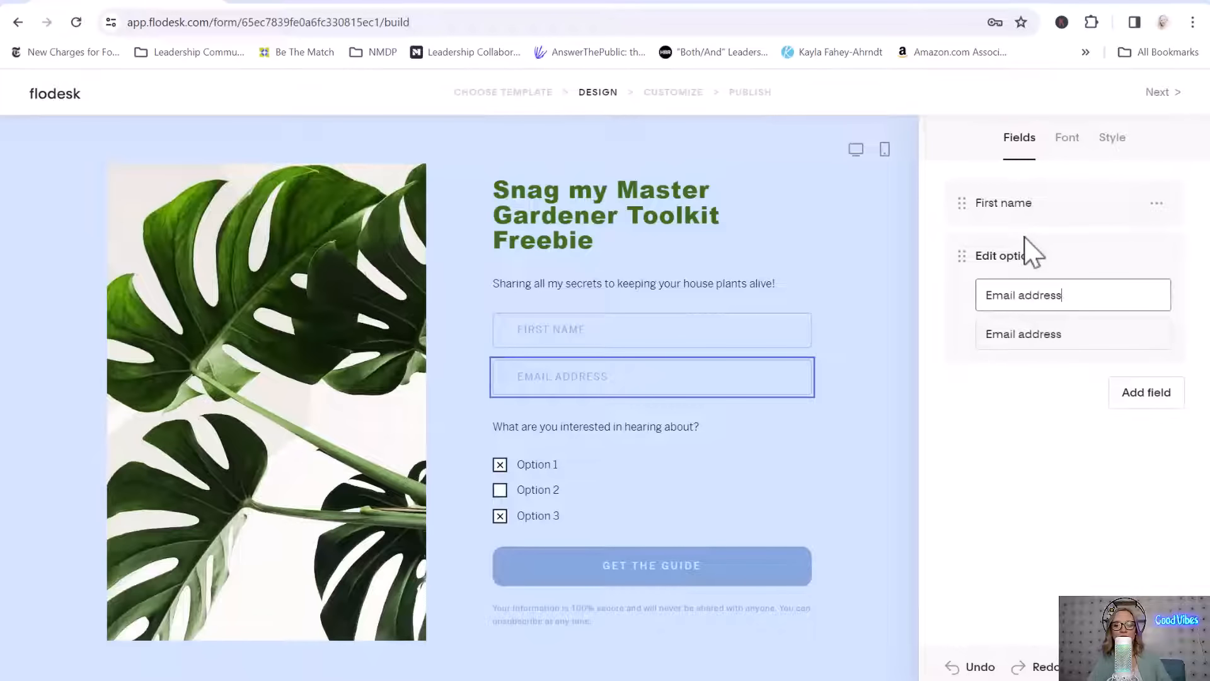
{"action": "left_click", "coordinate": [1038, 205]}
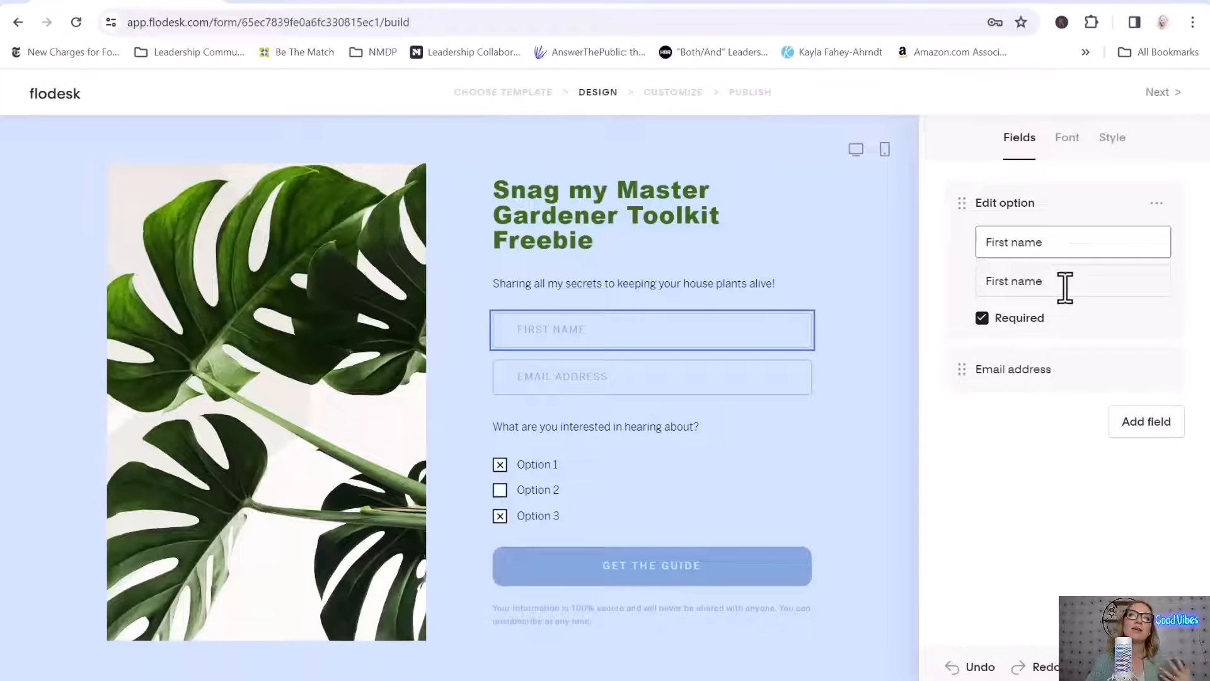
{"action": "left_click", "coordinate": [982, 318]}
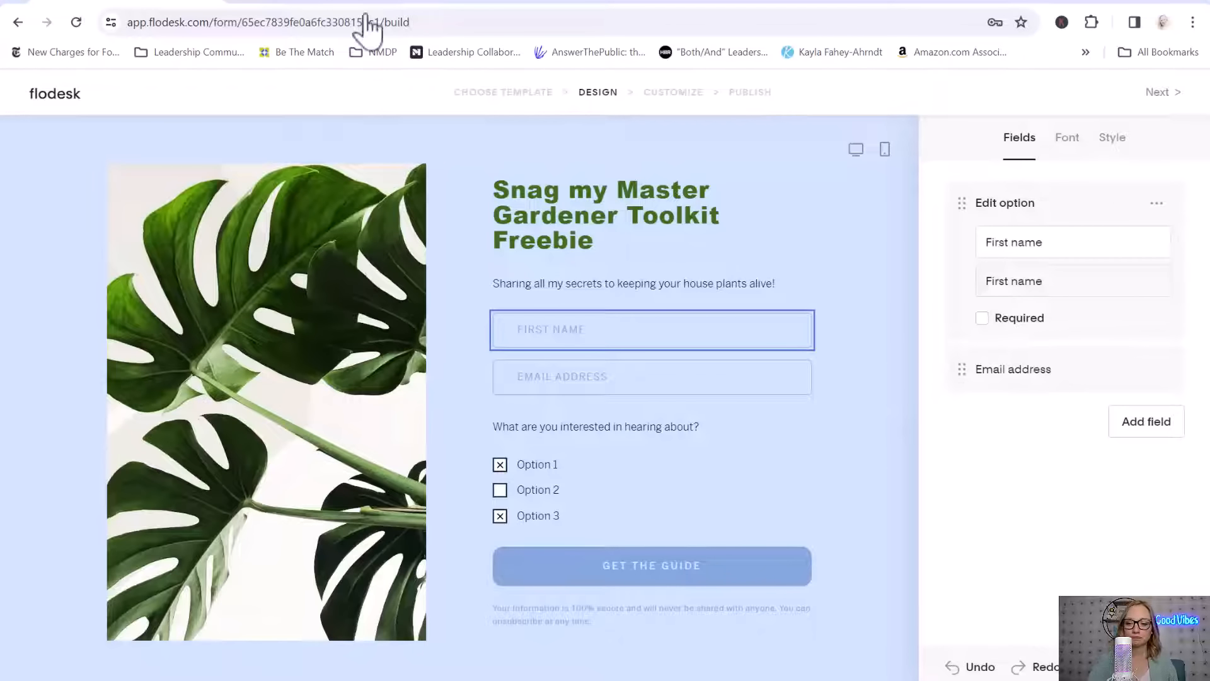
Step: Add a custom form field named "Birth Month" and map it to the Birthday Month data field
{"action": "left_click", "coordinate": [1158, 428]}
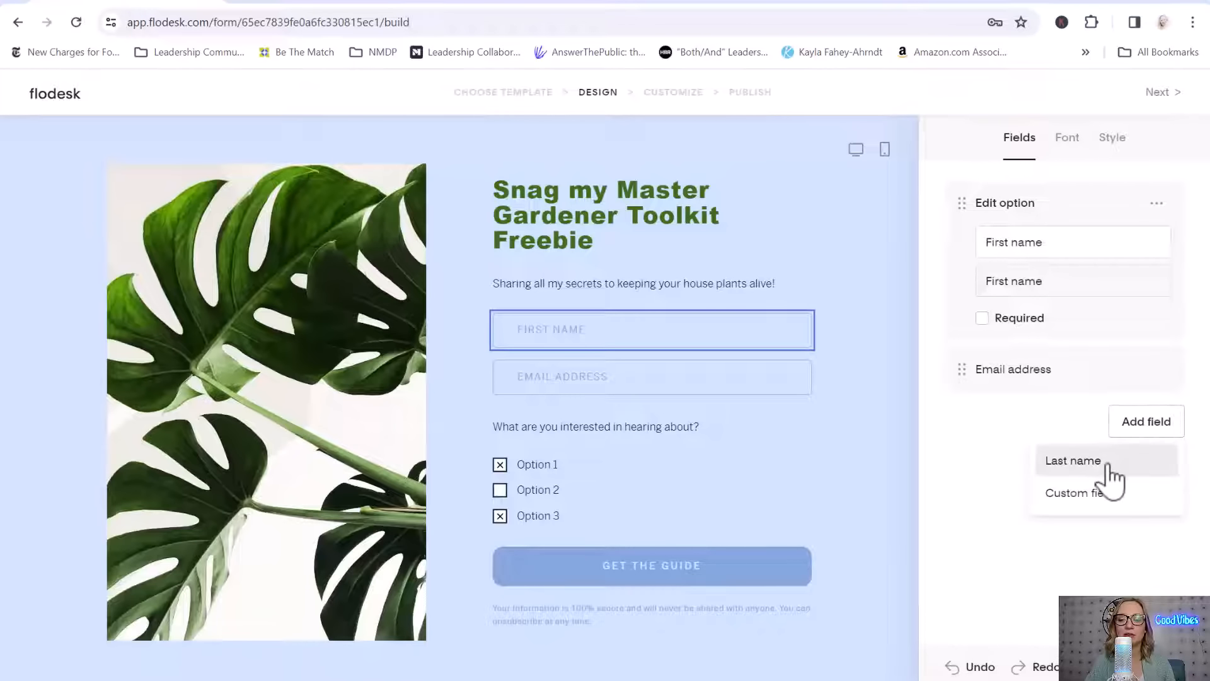
{"action": "left_click", "coordinate": [1097, 512]}
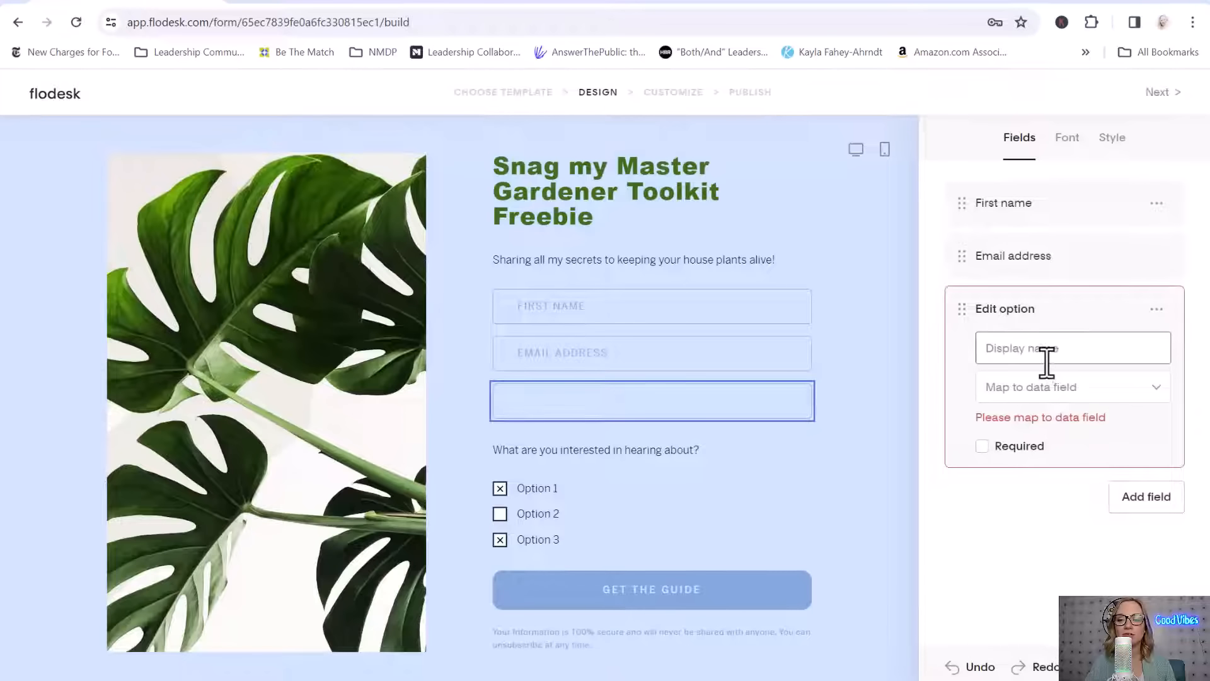
{"action": "type", "text": "Bir"}
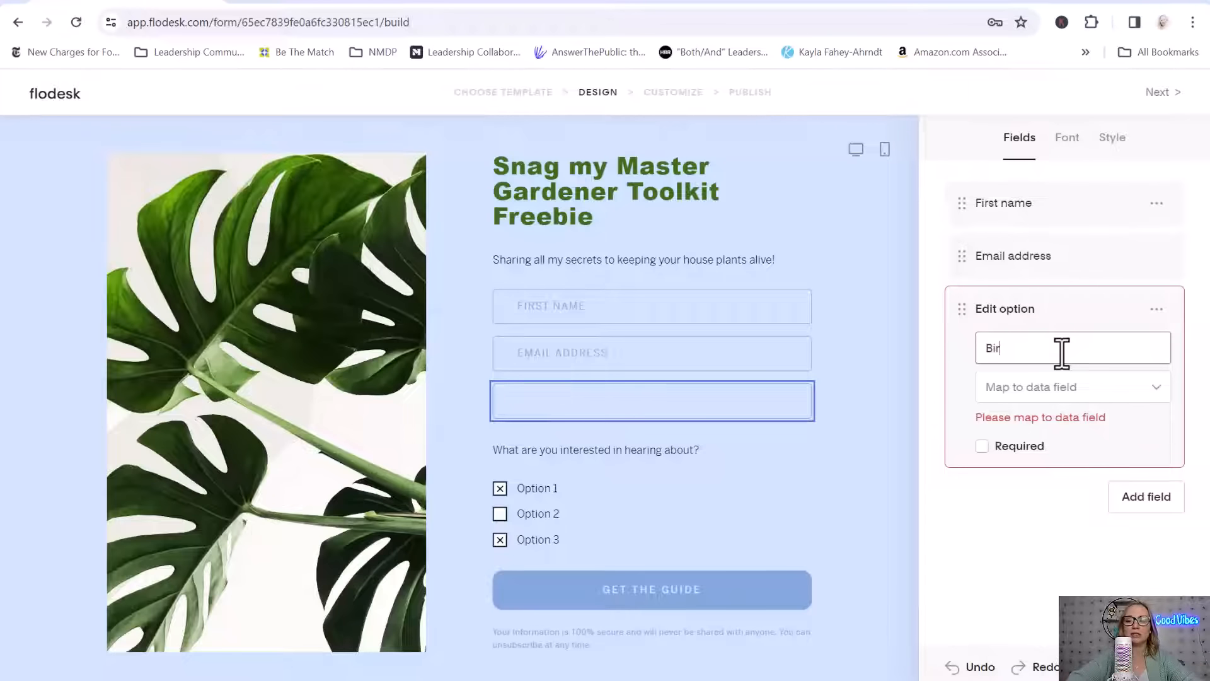
{"action": "type", "text": "th Month"}
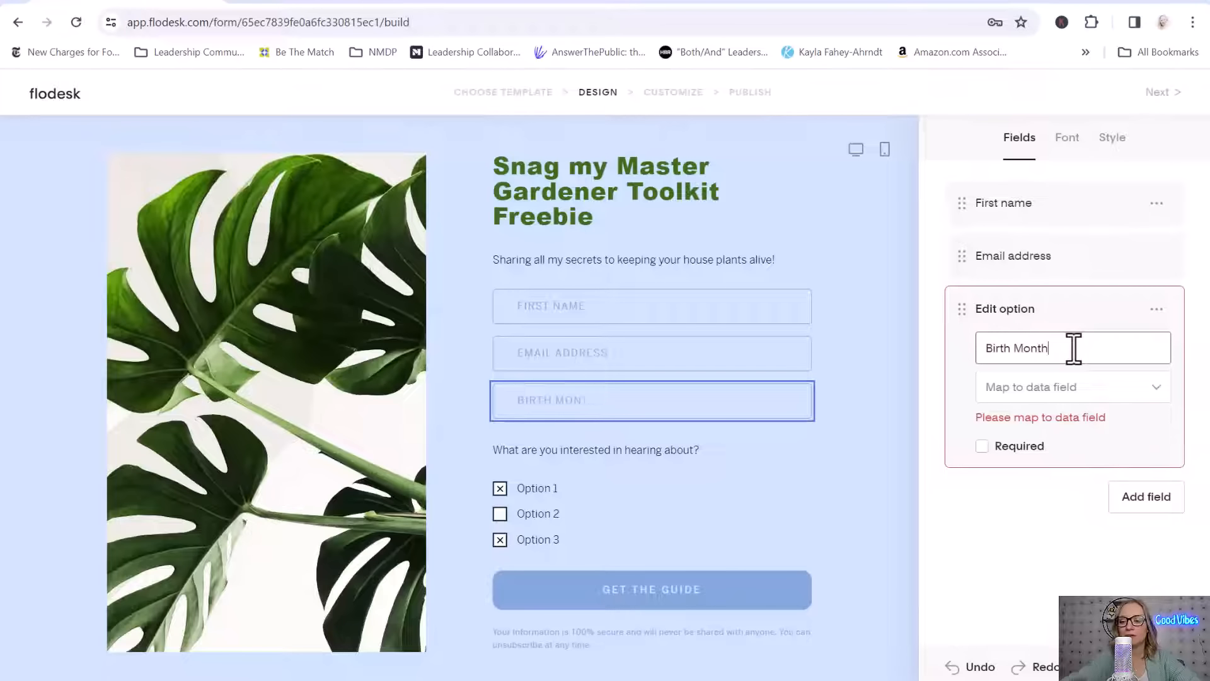
{"action": "left_click", "coordinate": [1098, 386]}
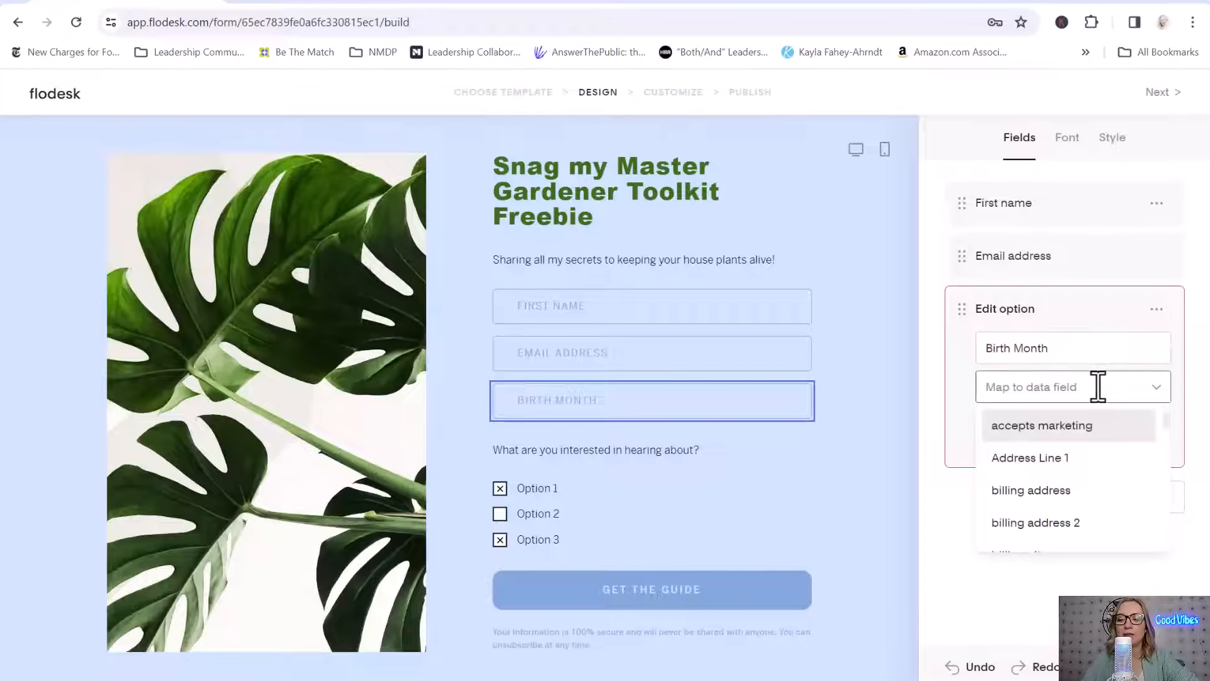
{"action": "scroll", "coordinate": [1113, 429], "scroll_direction": "down", "scroll_amount": 5}
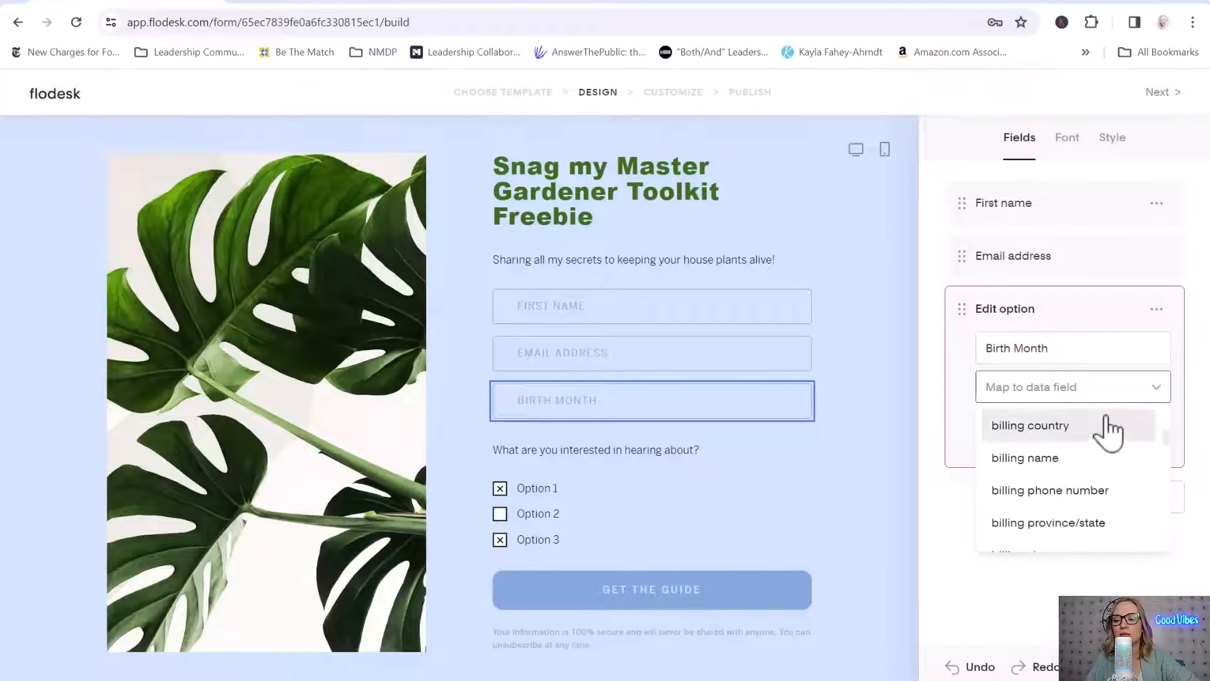
{"action": "scroll", "coordinate": [1112, 438], "scroll_direction": "down", "scroll_amount": 3}
{"action": "scroll", "coordinate": [1109, 441], "scroll_direction": "up", "scroll_amount": 3}
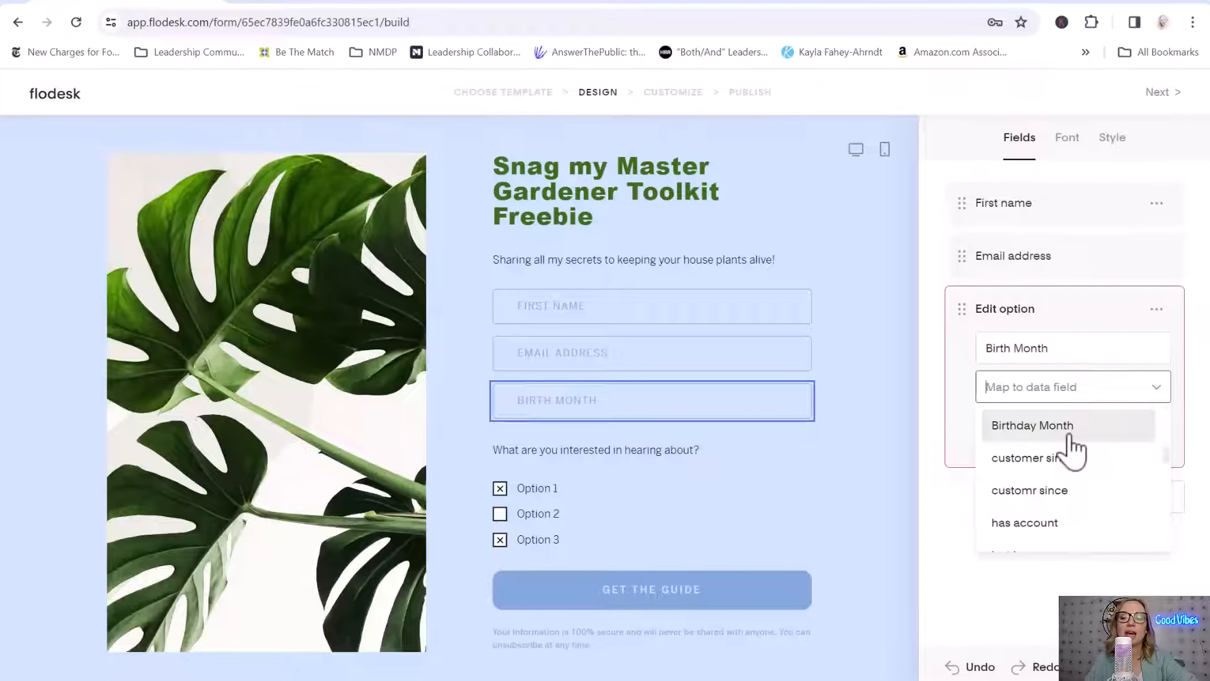
{"action": "left_click", "coordinate": [1071, 434]}
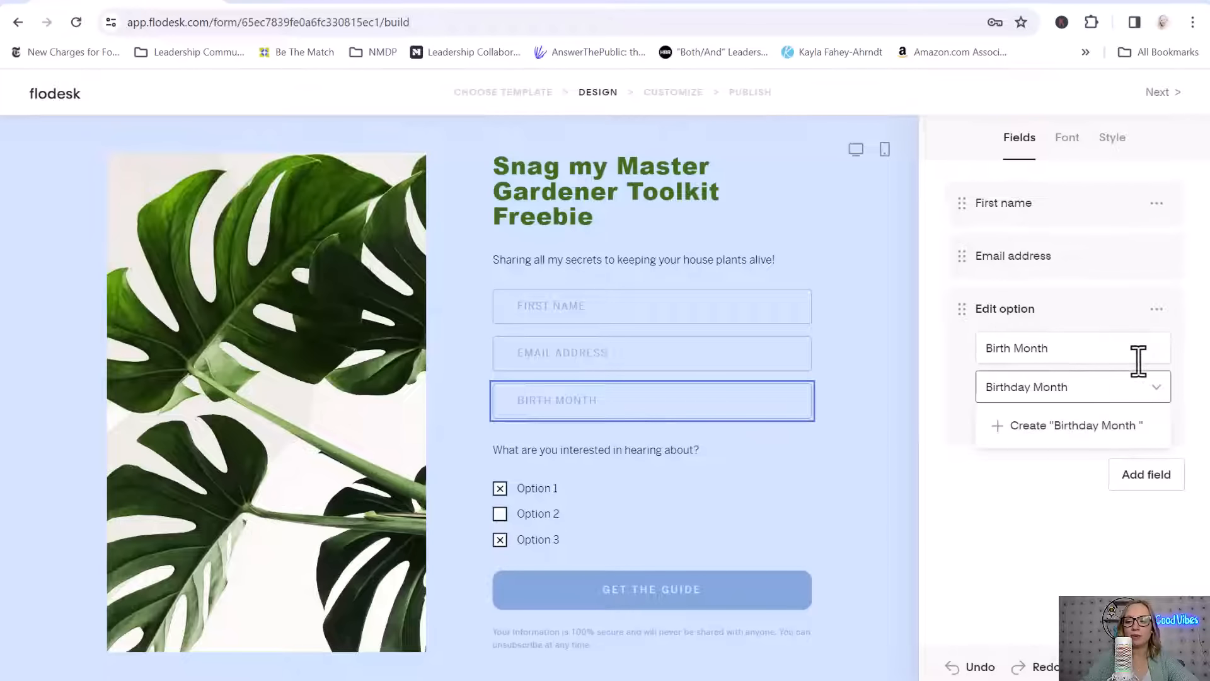
Step: Extend the birth month field's label to "Birth Month (for bday coupons, no spam!)"
{"action": "left_click", "coordinate": [1114, 350]}
{"action": "type", "text": "(for f"}
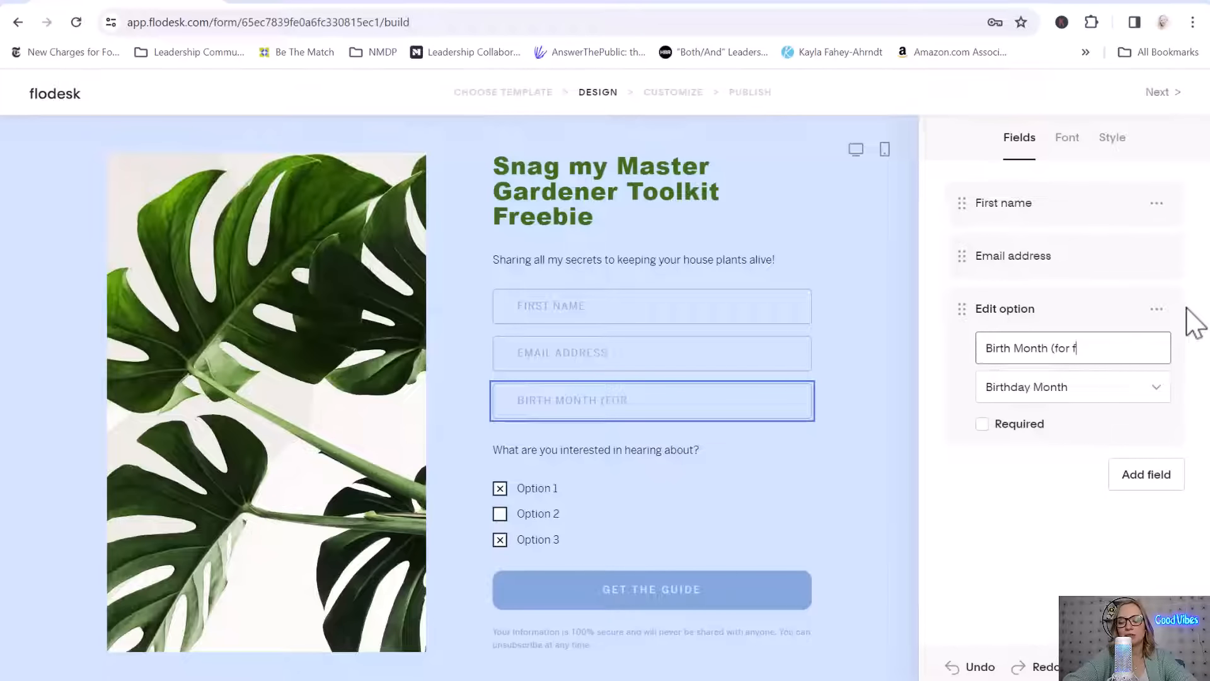
{"action": "key", "text": "BackSpace"}
{"action": "type", "text": "coupons, no"}
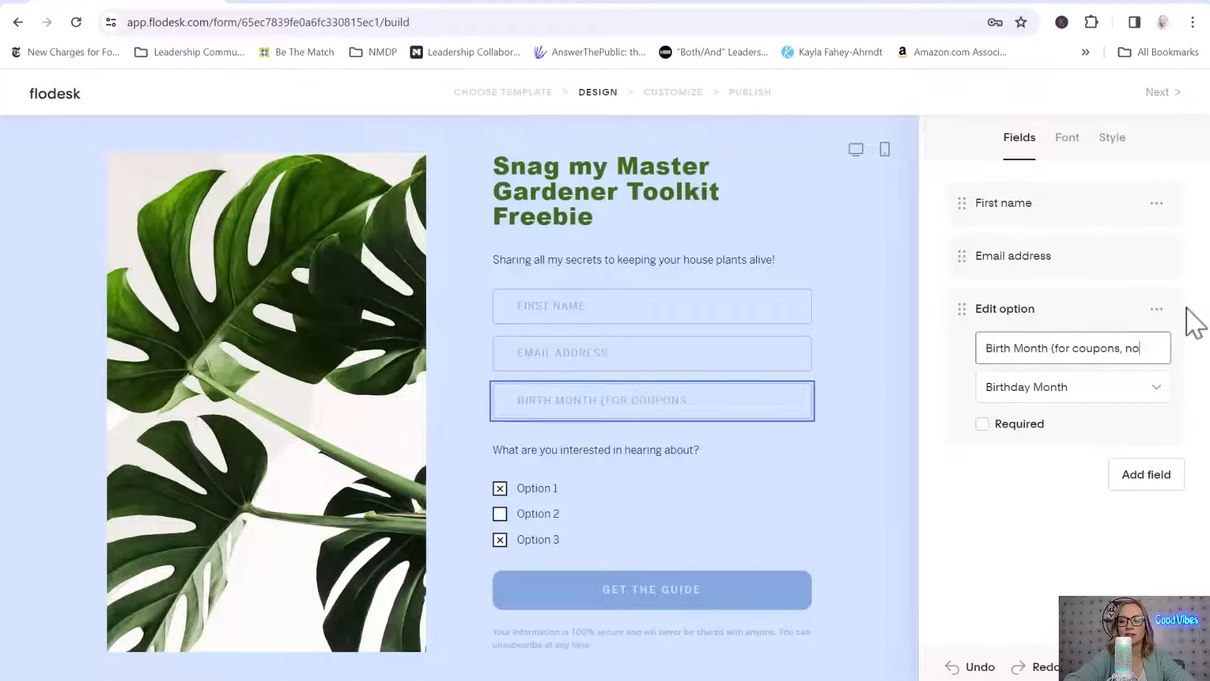
{"action": "type", "text": " spam!)"}
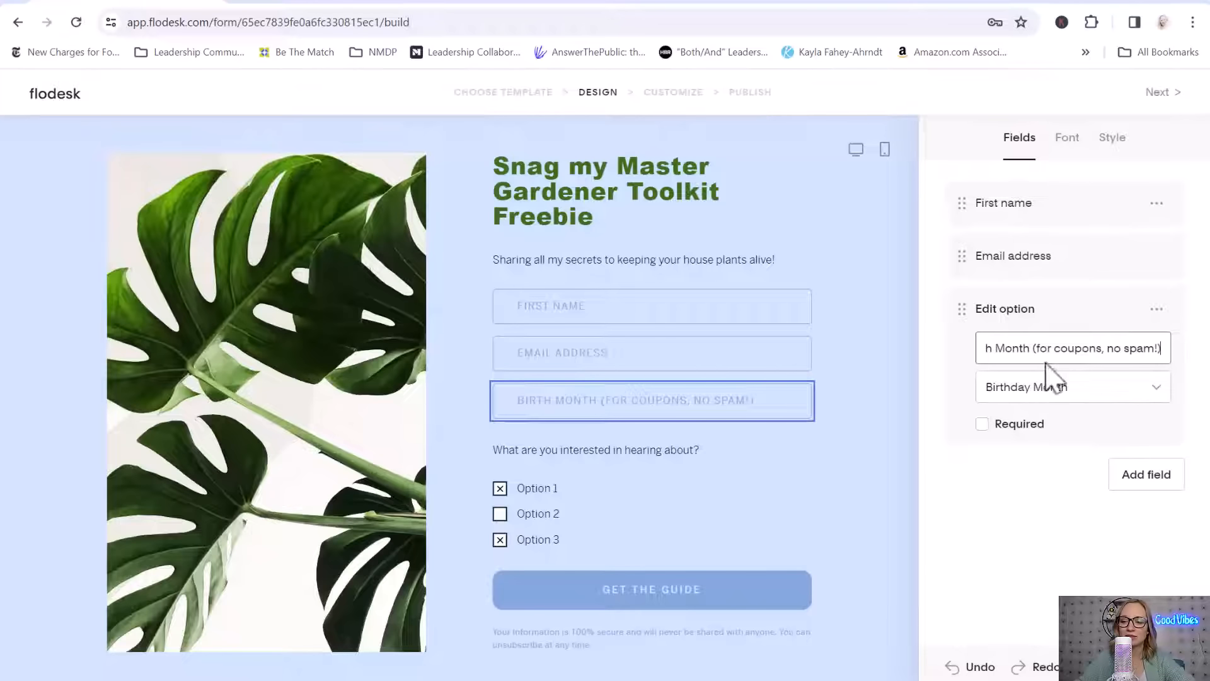
{"action": "left_click", "coordinate": [1055, 349]}
{"action": "type", "text": "bday"}
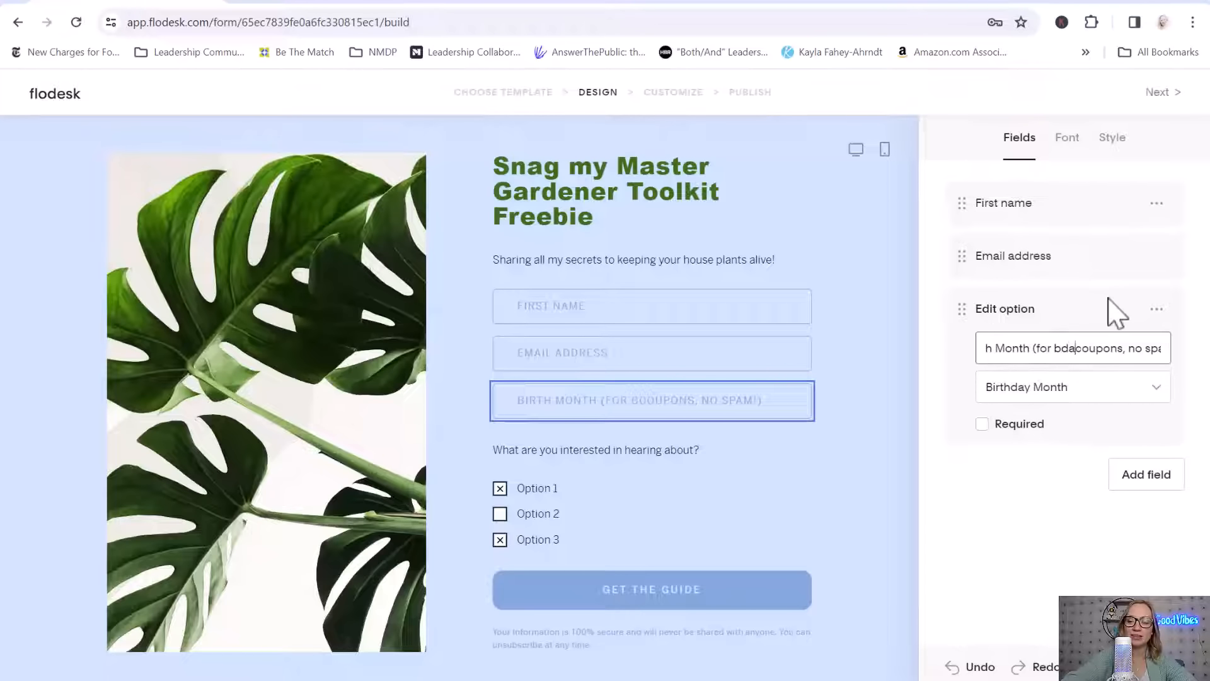
{"action": "left_click", "coordinate": [863, 429]}
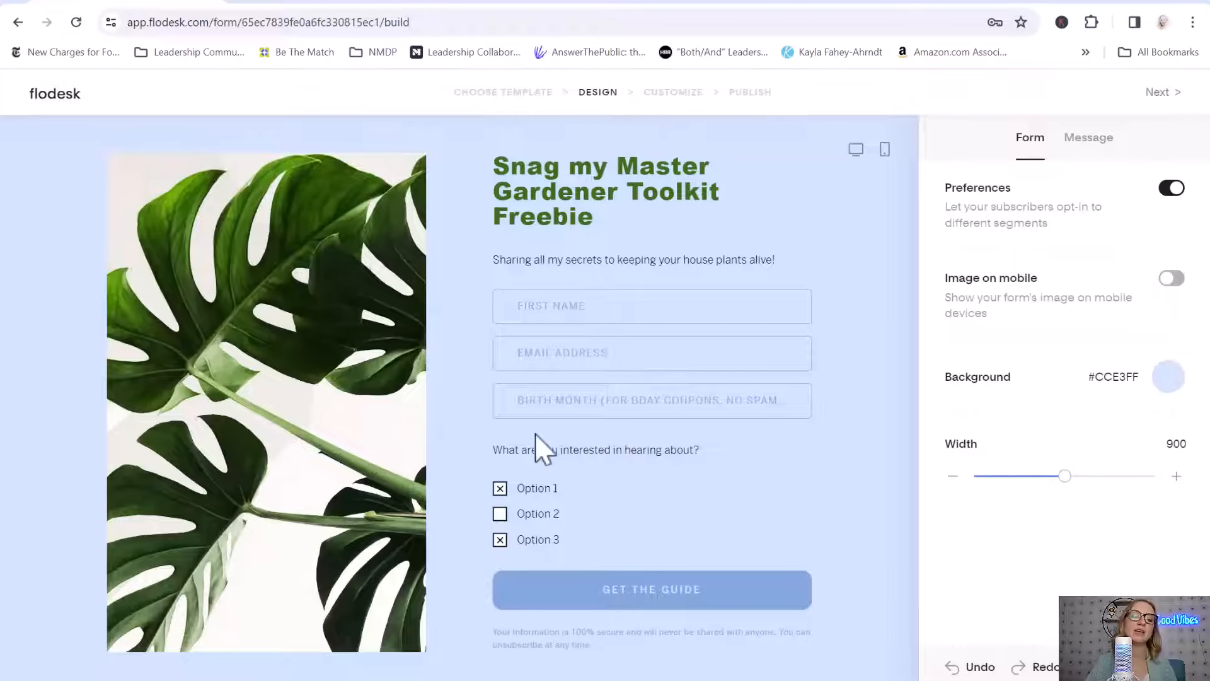
Step: Replace the preferences question with "Tell what you wanna hear from me about? What's your jam?"
{"action": "left_click", "coordinate": [711, 451]}
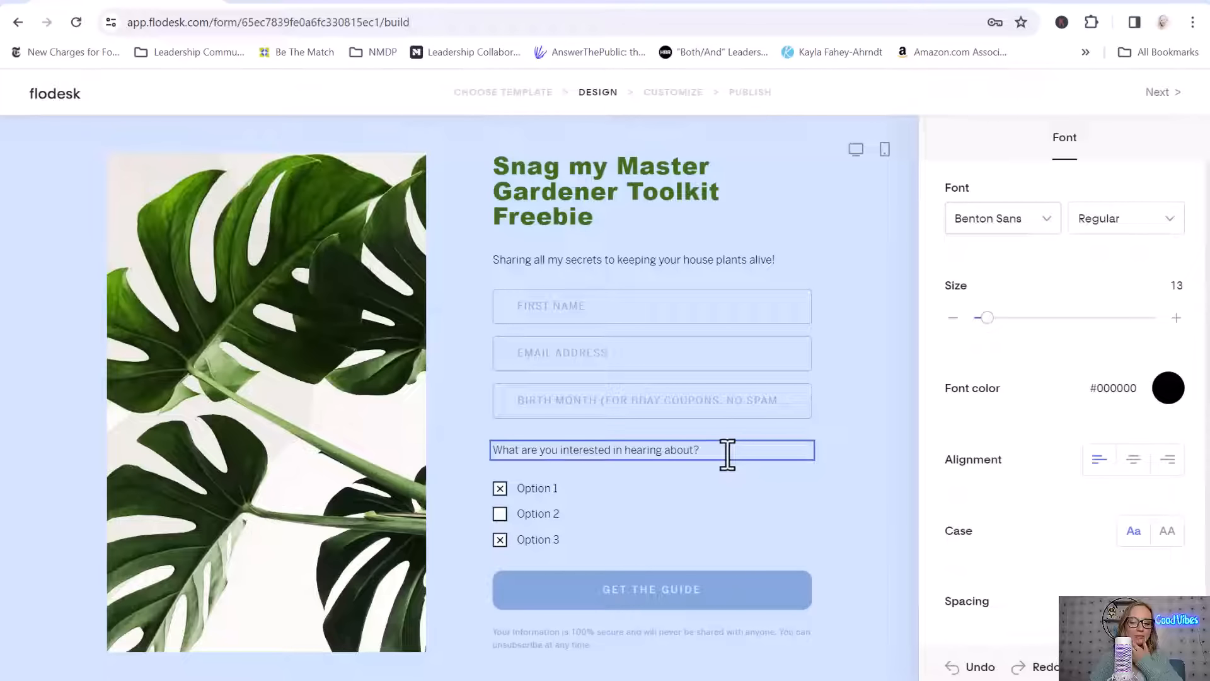
{"action": "left_click_drag", "start_coordinate": [725, 454], "coordinate": [422, 473]}
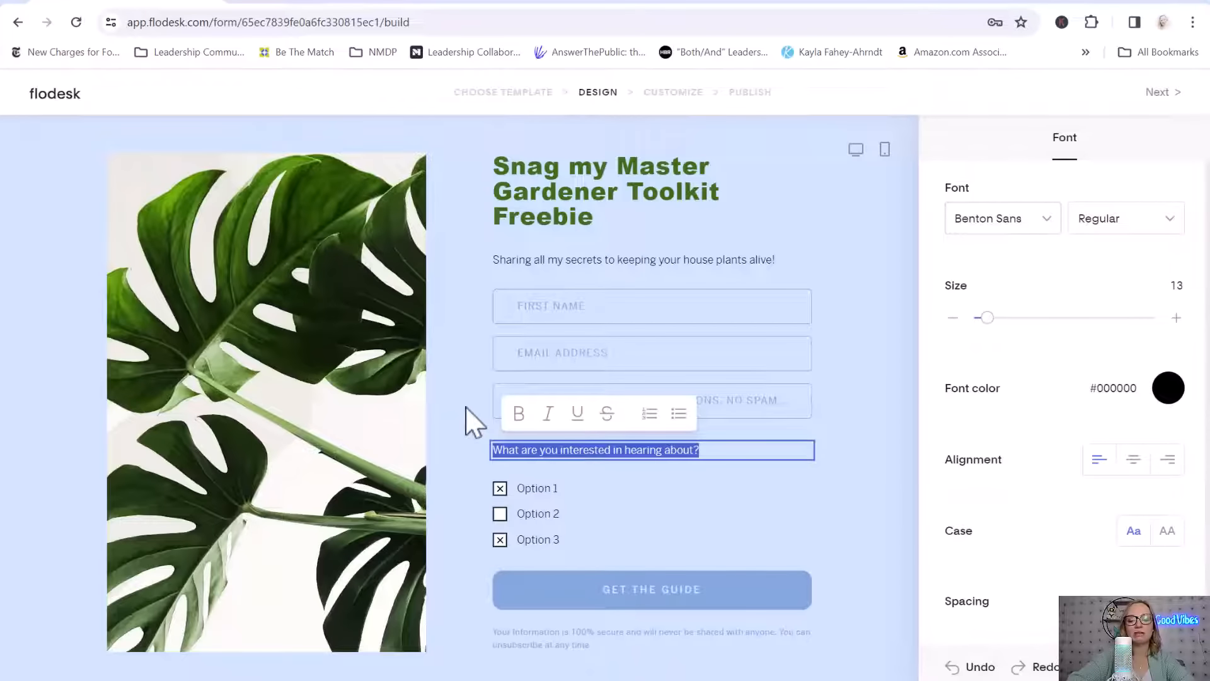
{"action": "type", "text": "TEll"}
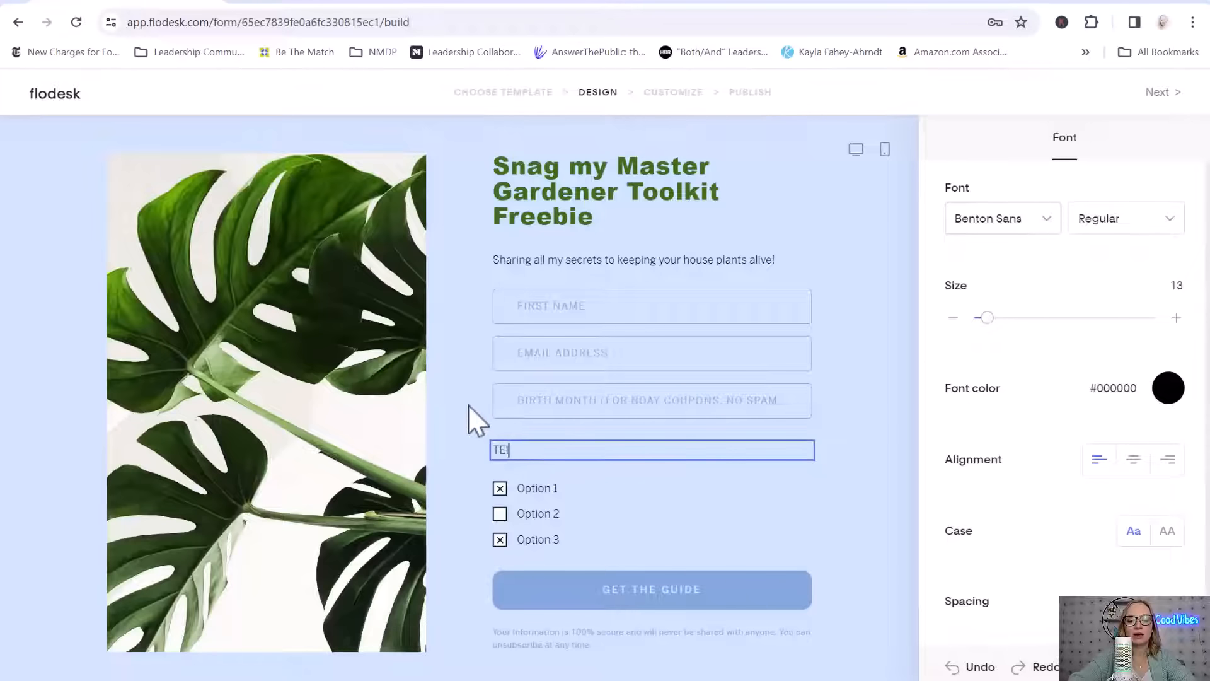
{"action": "key", "text": "BackSpace"}
{"action": "type", "text": "ell what you"}
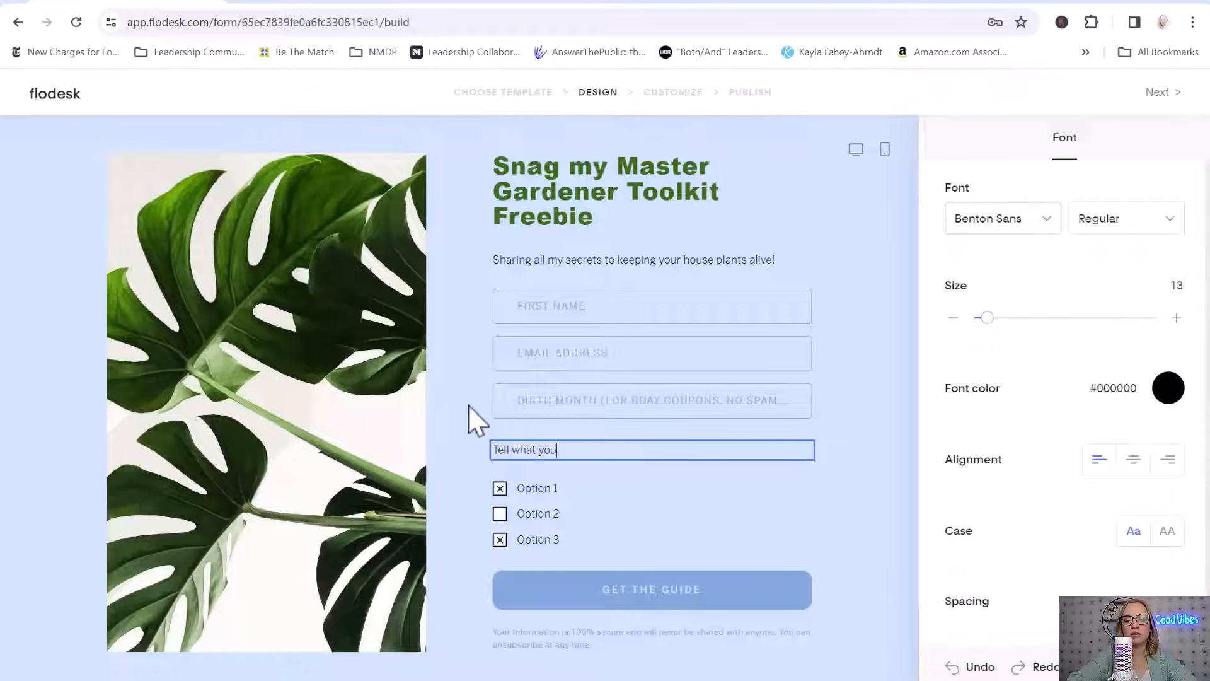
{"action": "type", "text": " wann"}
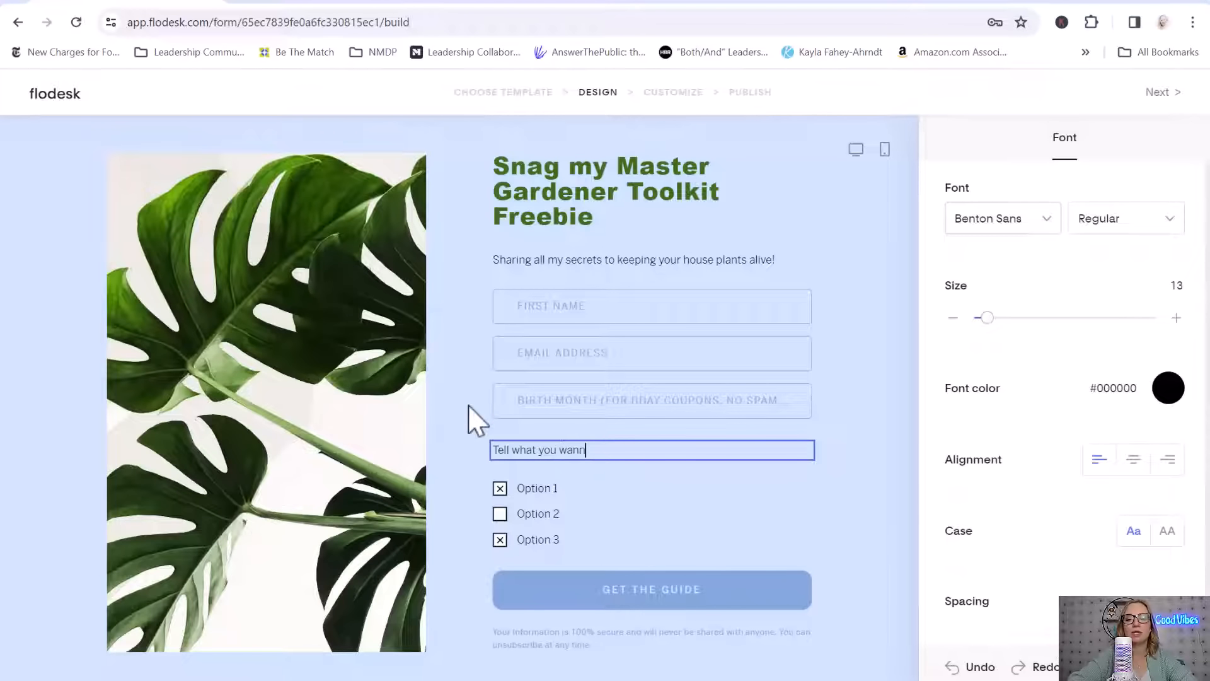
{"action": "type", "text": "a hear from me abou"}
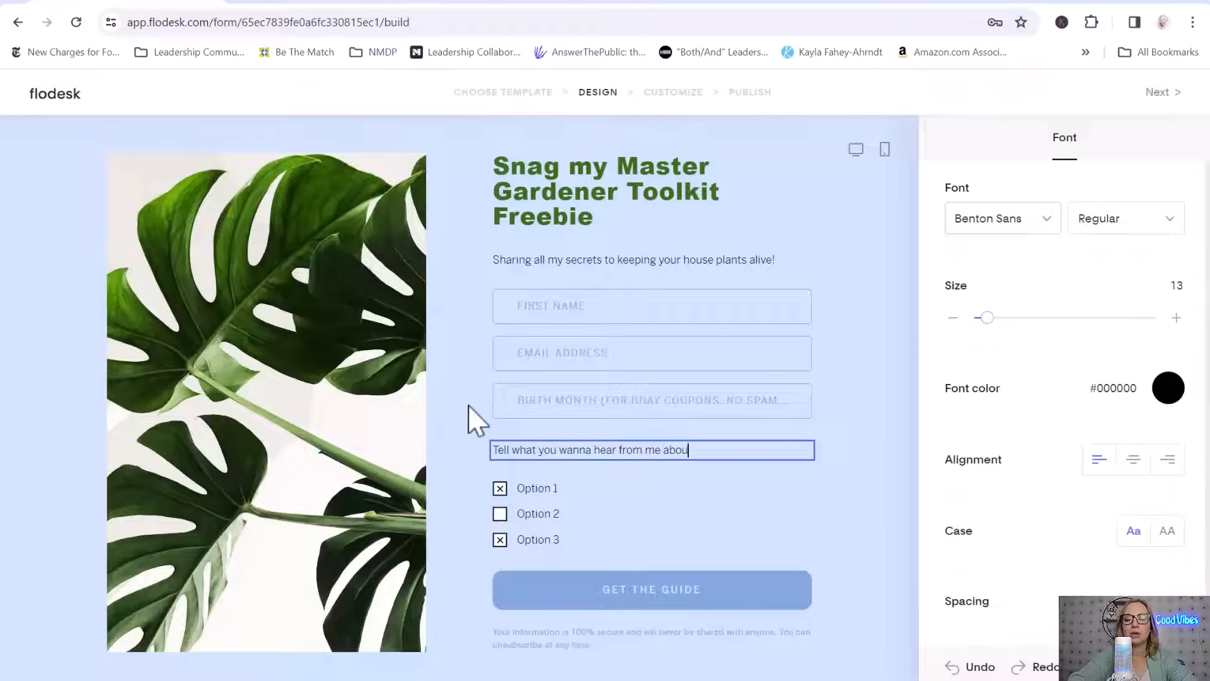
{"action": "type", "text": "t? "}
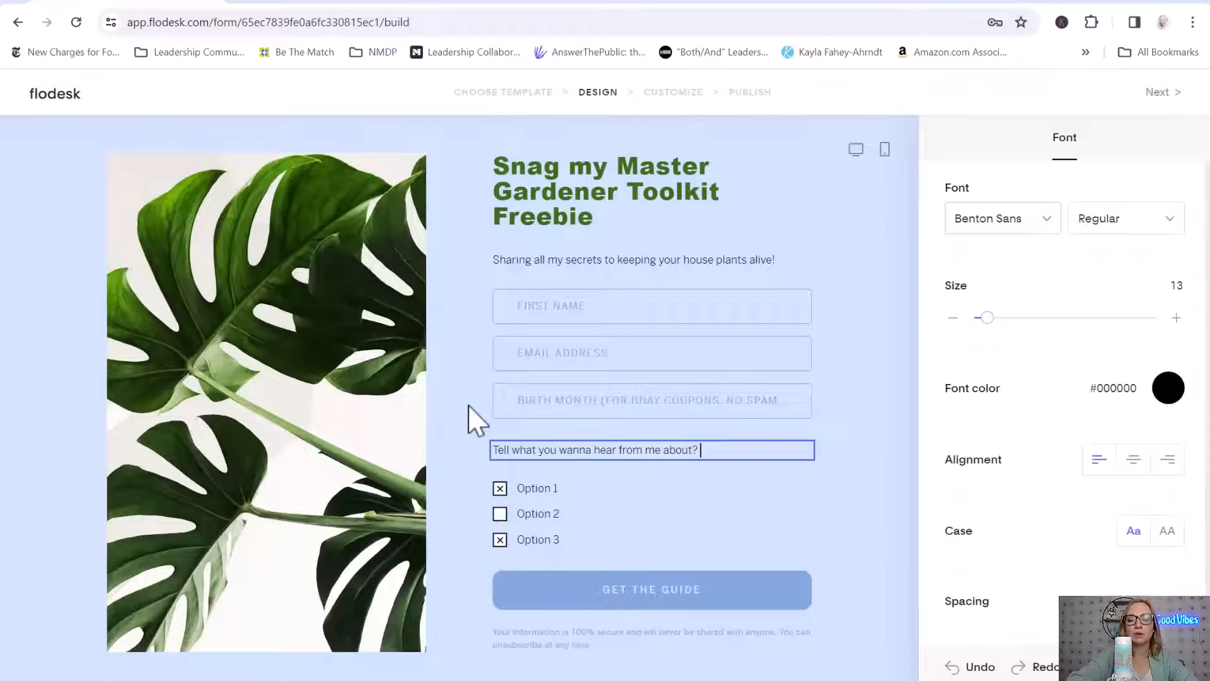
{"action": "type", "text": "What's your"}
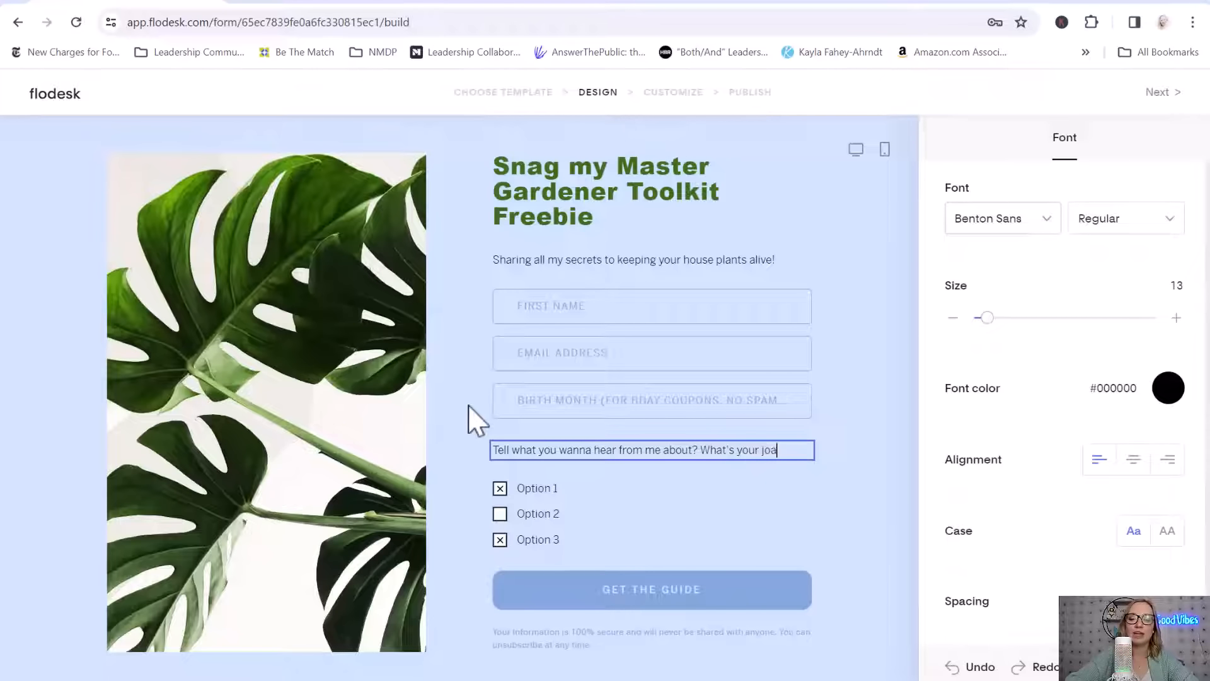
{"action": "type", "text": " jam?"}
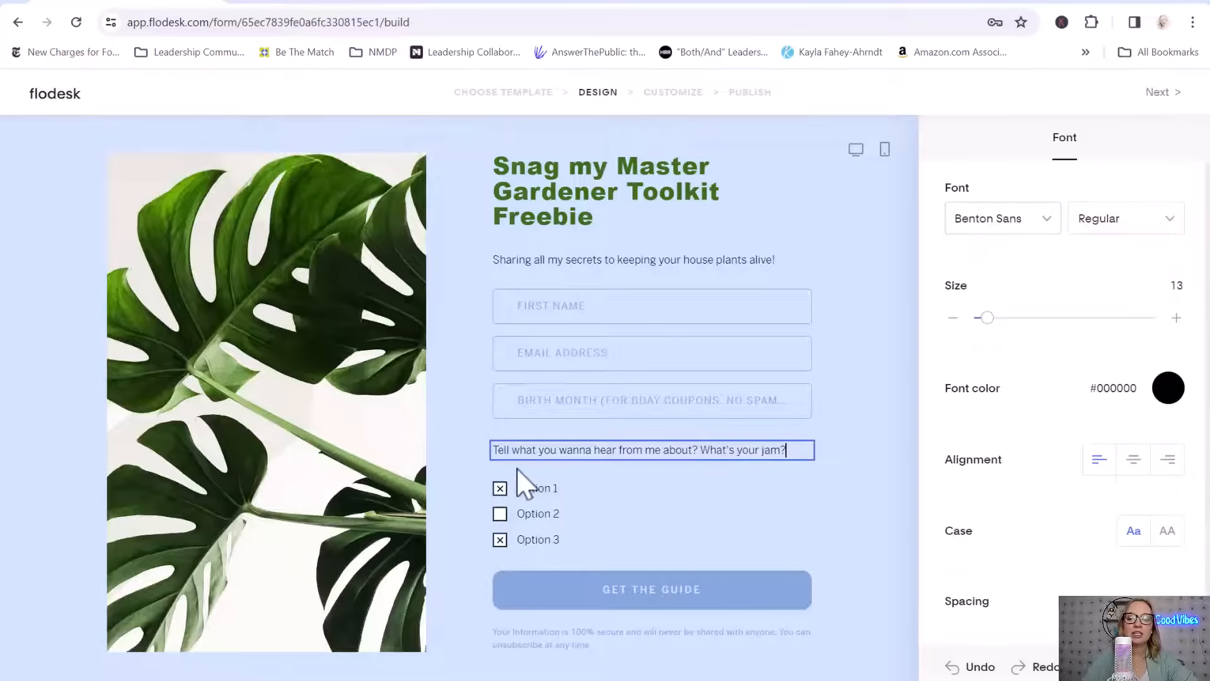
Step: Rename the first preference option "House Plant Care"
{"action": "left_click", "coordinate": [582, 492]}
{"action": "left_click", "coordinate": [583, 492]}
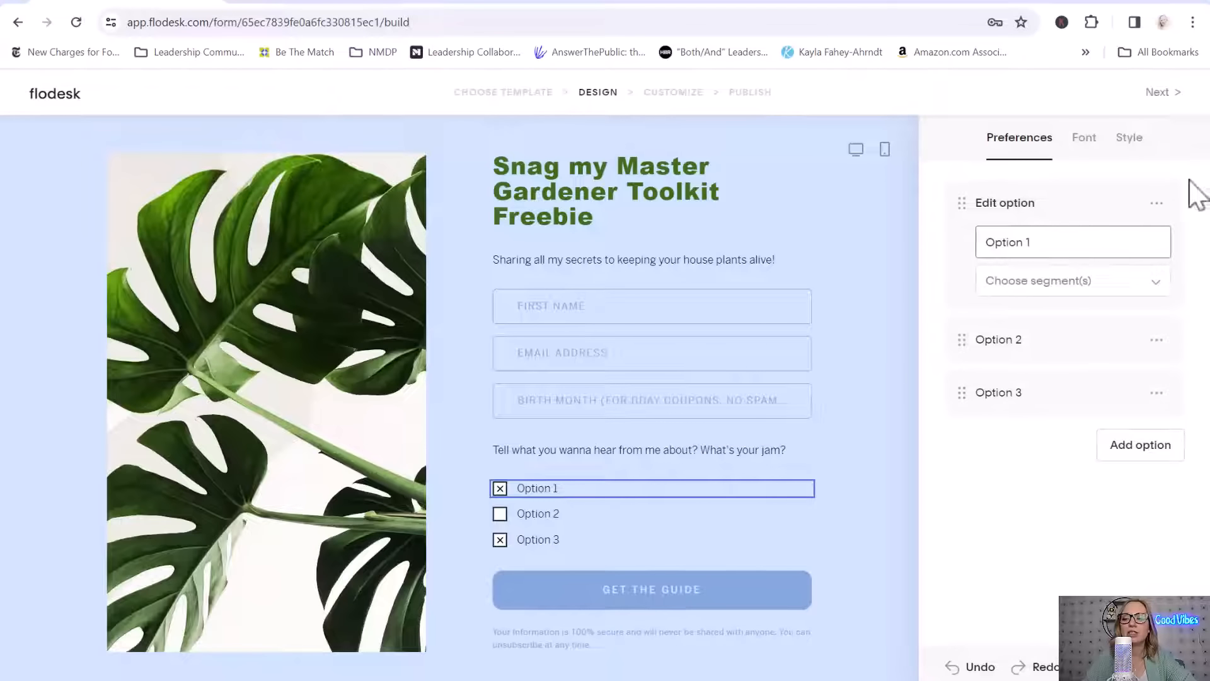
{"action": "left_click_drag", "start_coordinate": [1078, 240], "coordinate": [908, 257]}
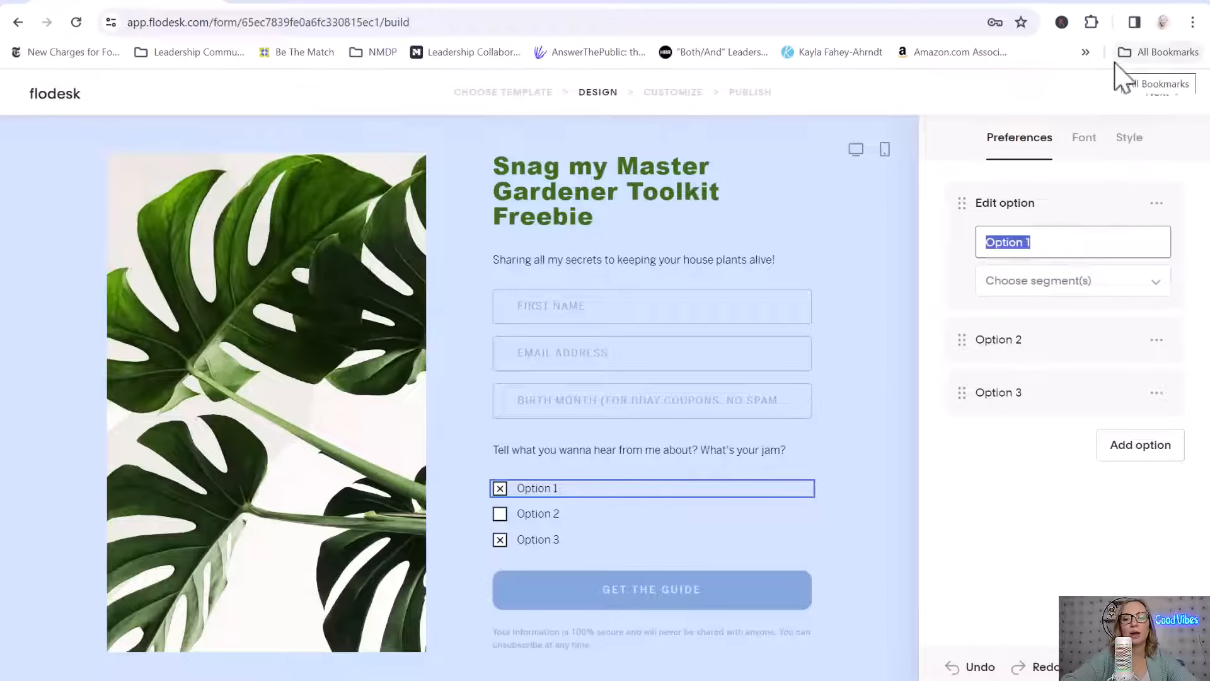
{"action": "type", "text": "House"}
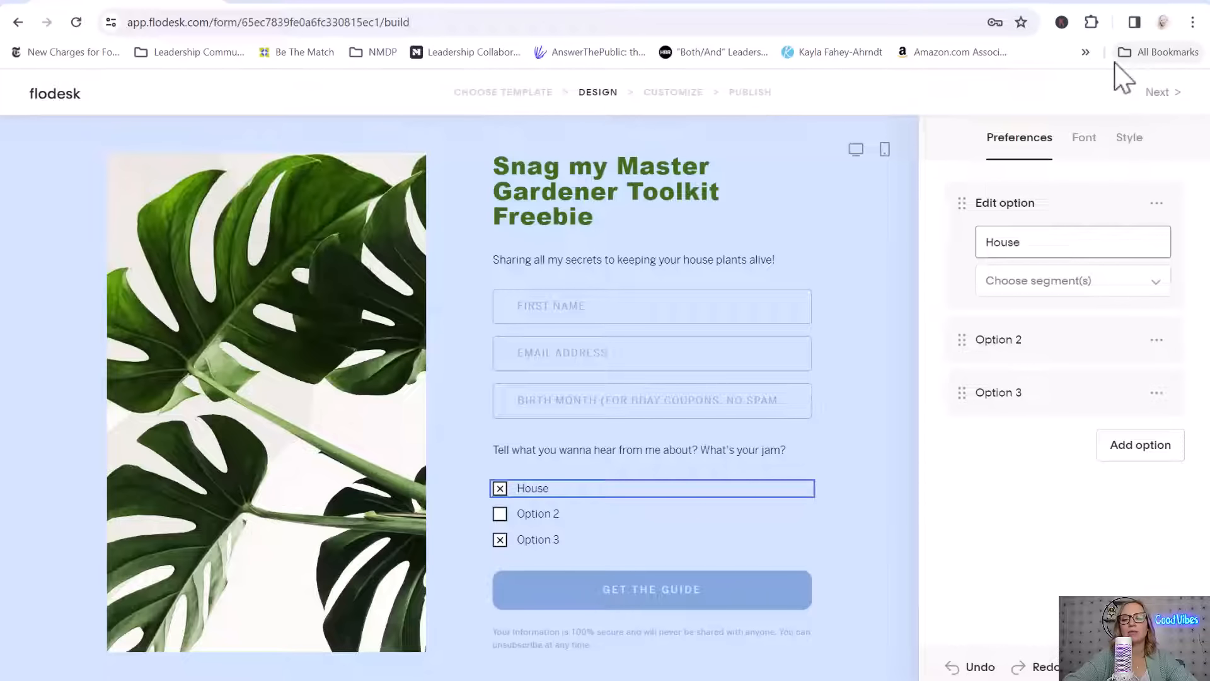
{"action": "type", "text": " Plant Care"}
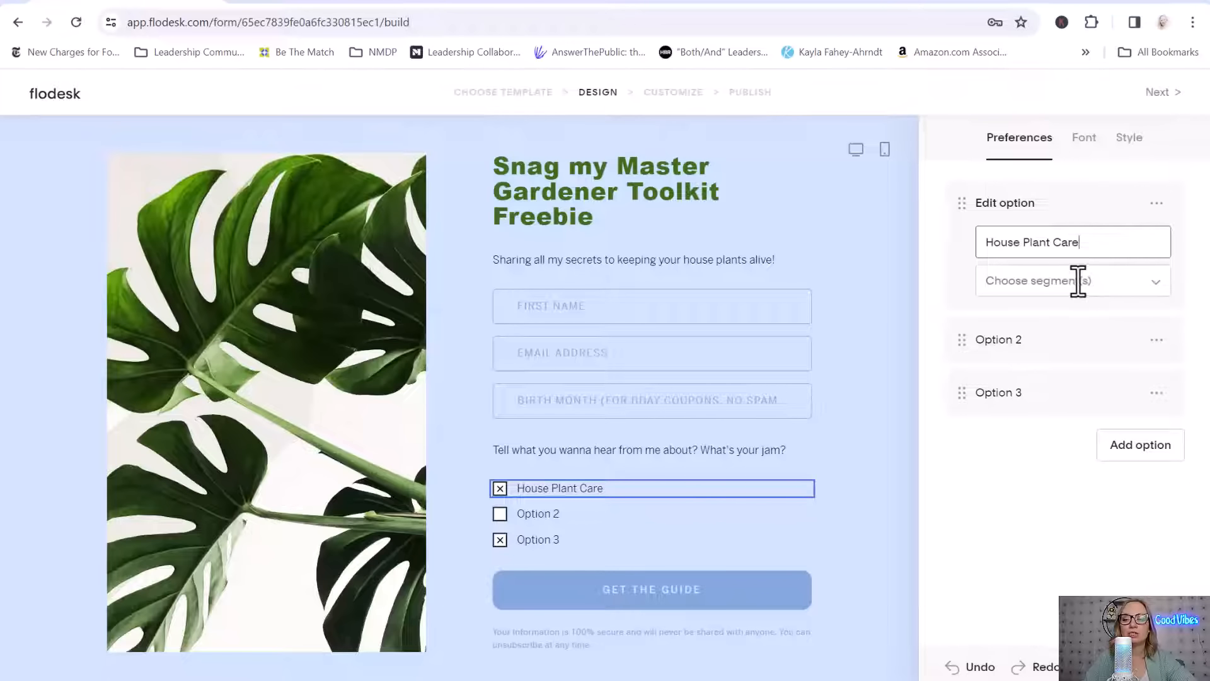
Step: Create a new segment named "House Plant Care" and assign it to the first preference option
{"action": "left_click", "coordinate": [1078, 278]}
{"action": "type", "text": "House "}
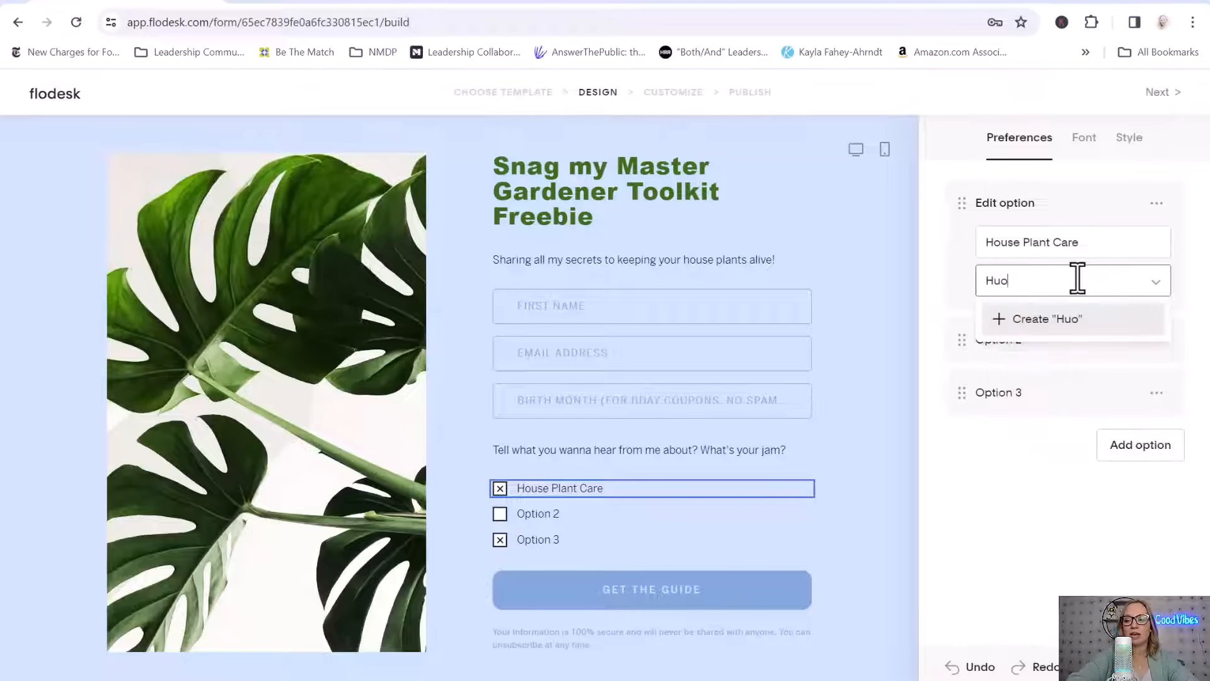
{"action": "type", "text": "Plant Care"}
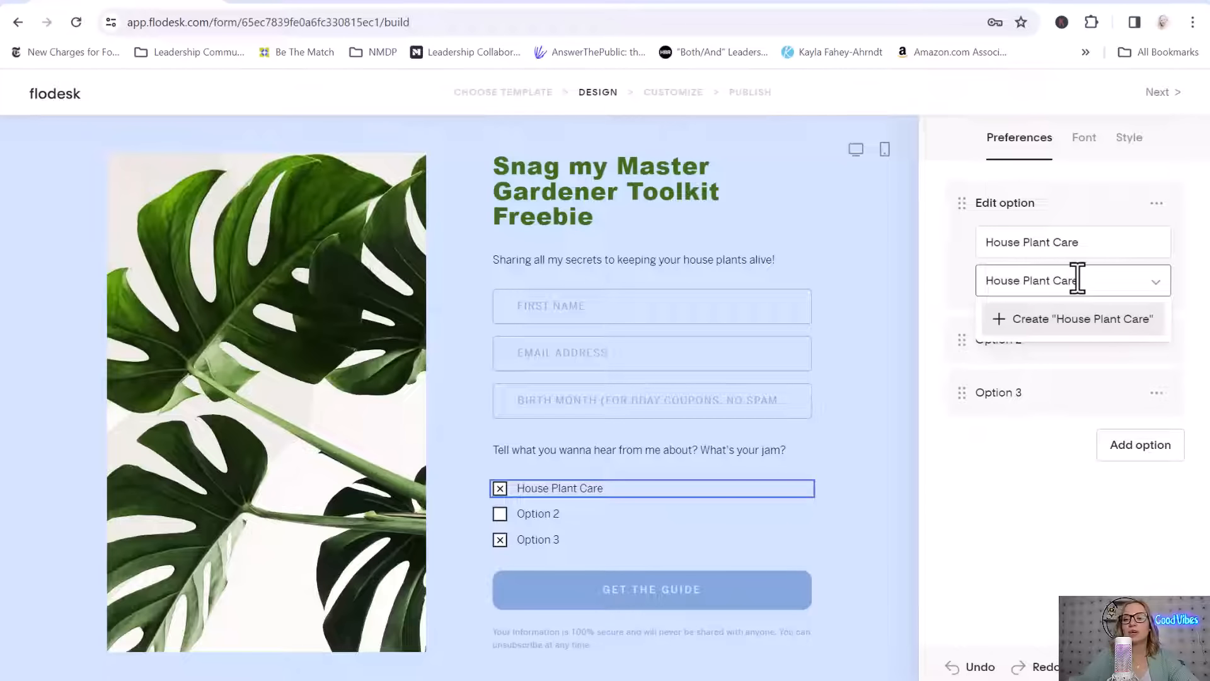
{"action": "left_click", "coordinate": [1059, 321]}
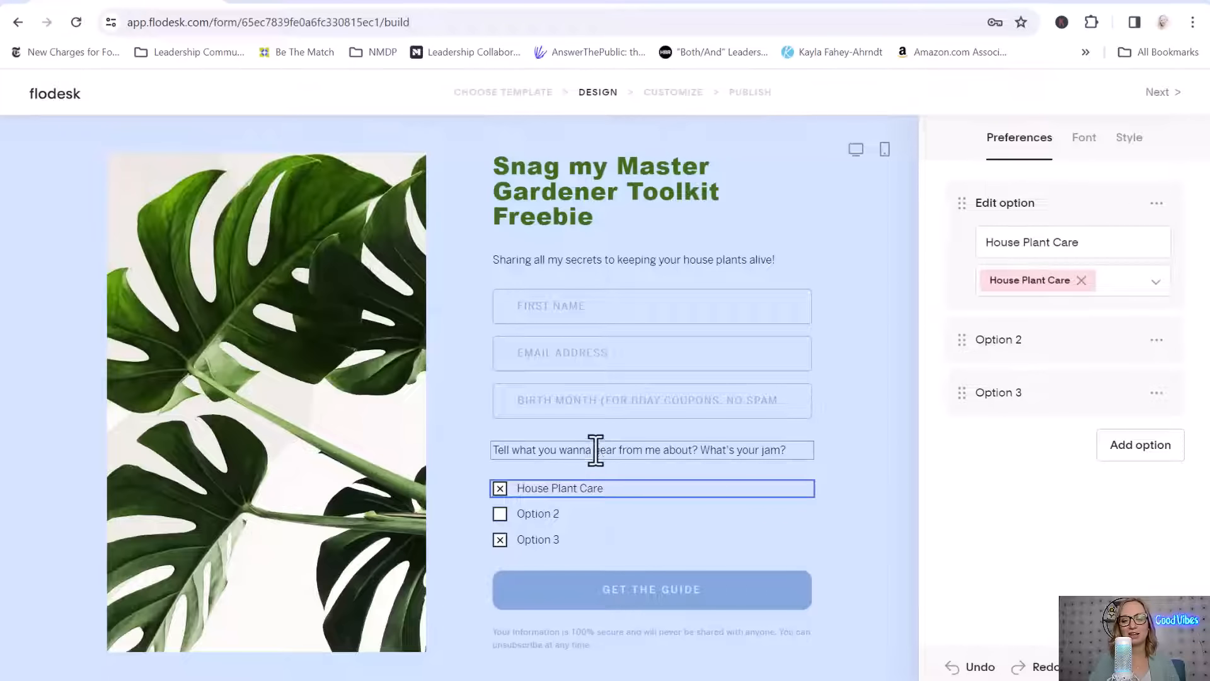
Step: Try "Perrenials" as the label of the second preference option
{"action": "left_click", "coordinate": [569, 517]}
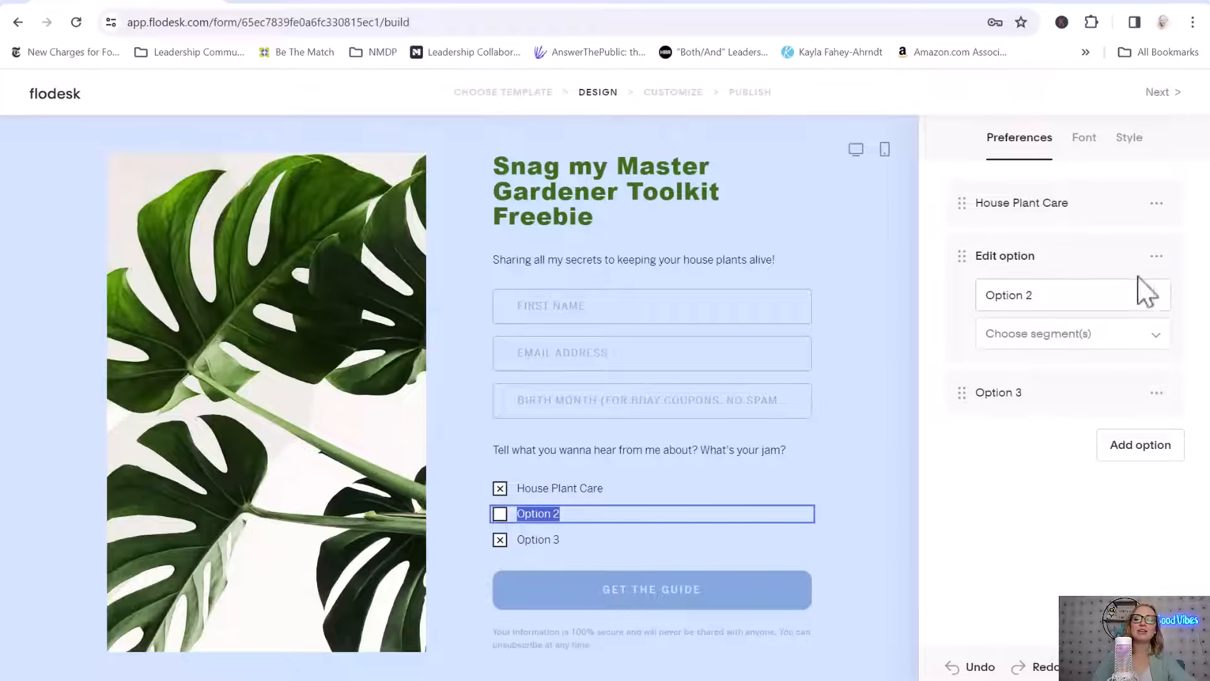
{"action": "left_click_drag", "start_coordinate": [1061, 296], "coordinate": [929, 295]}
{"action": "type", "text": "Season"}
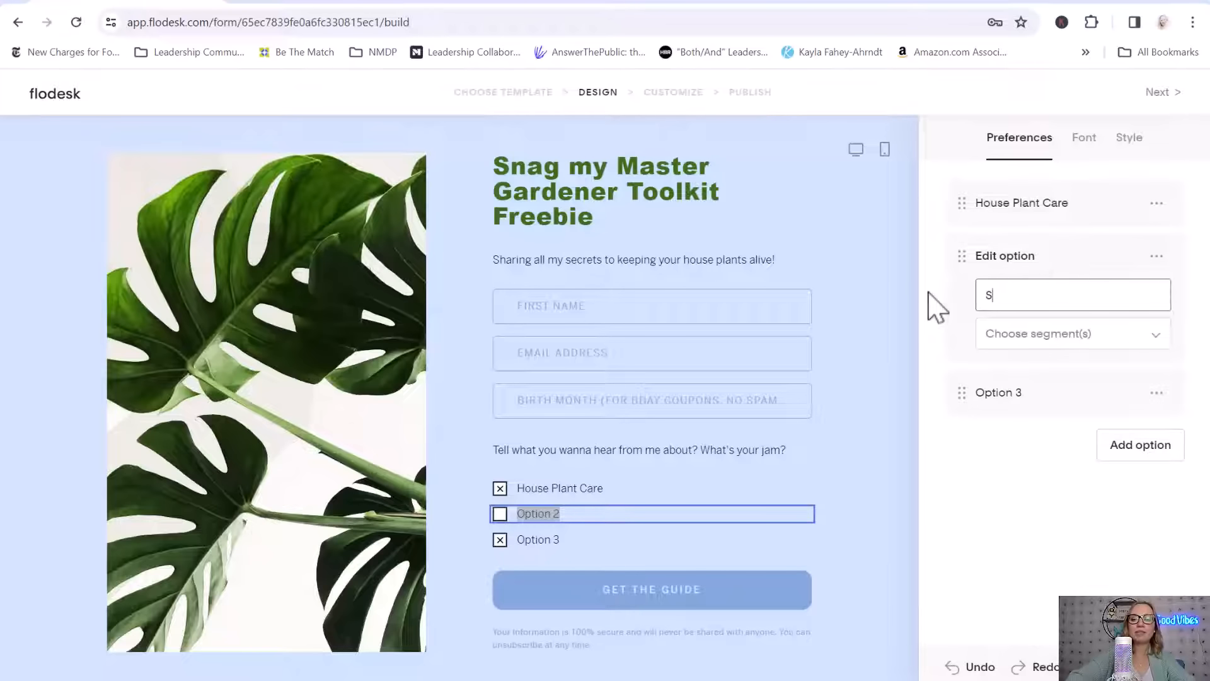
{"action": "key", "text": "BackSpace"}
{"action": "key", "text": "BackSpace"}
{"action": "key", "text": "BackSpace"}
{"action": "key", "text": "BackSpace"}
{"action": "key", "text": "BackSpace"}
{"action": "key", "text": "BackSpace"}
{"action": "type", "text": "Per"}
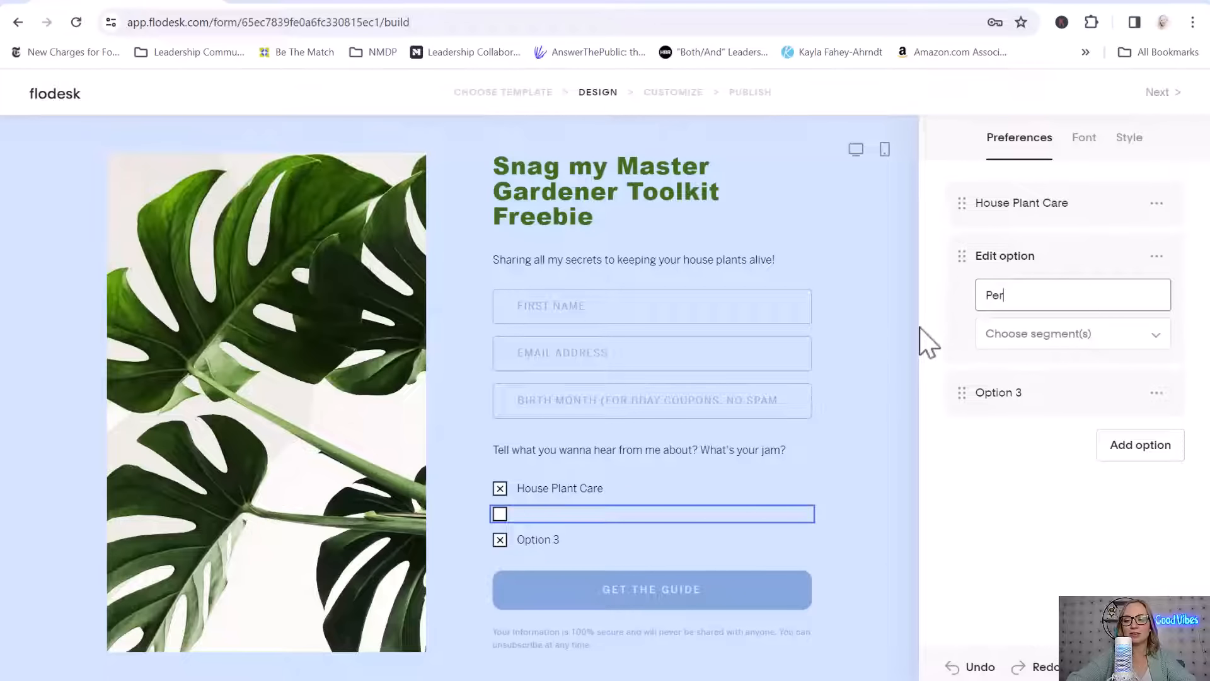
{"action": "type", "text": "eenials"}
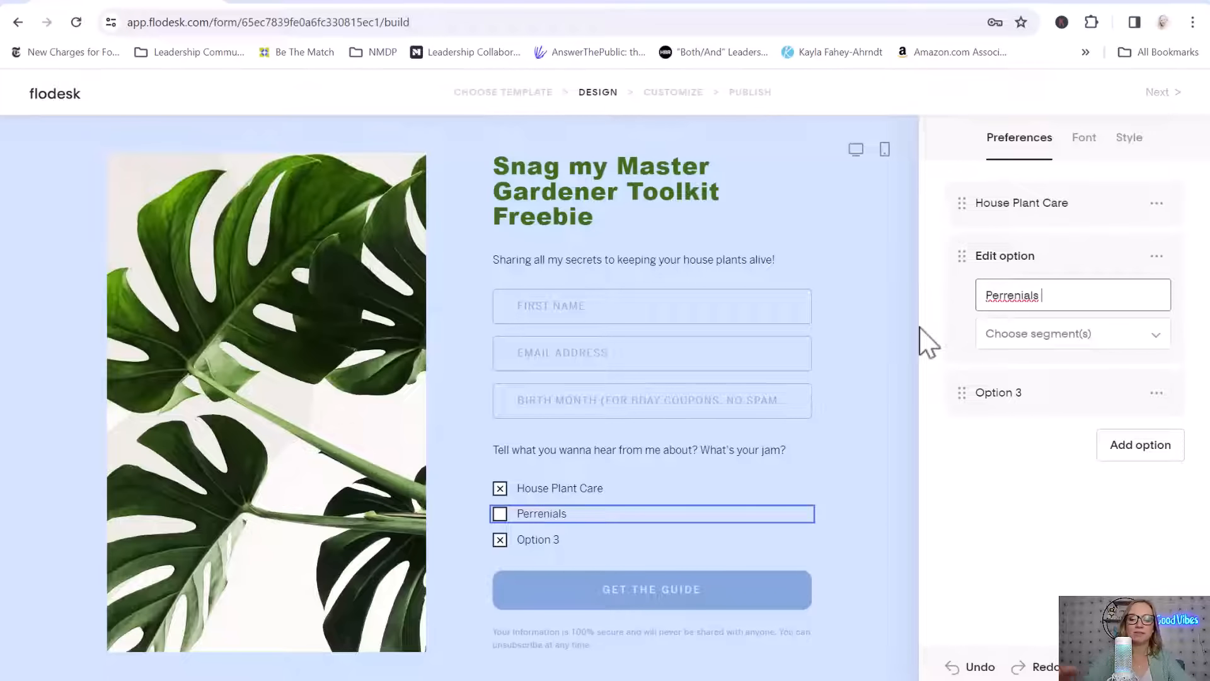
{"action": "right_click", "coordinate": [1009, 302]}
{"action": "key", "text": "Escape"}
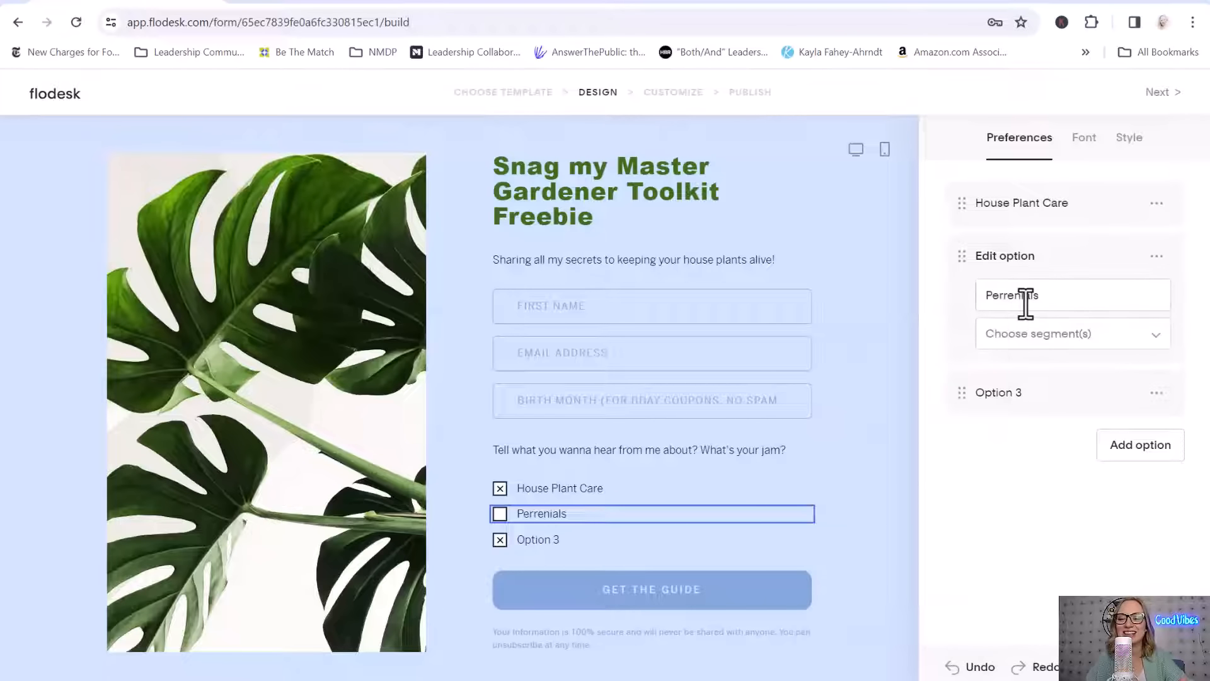
Step: Rename the second preference option "Seasonal Landscaping" and assign it a new segment named "seasonal landscaping"
{"action": "left_click_drag", "start_coordinate": [1050, 305], "coordinate": [800, 301]}
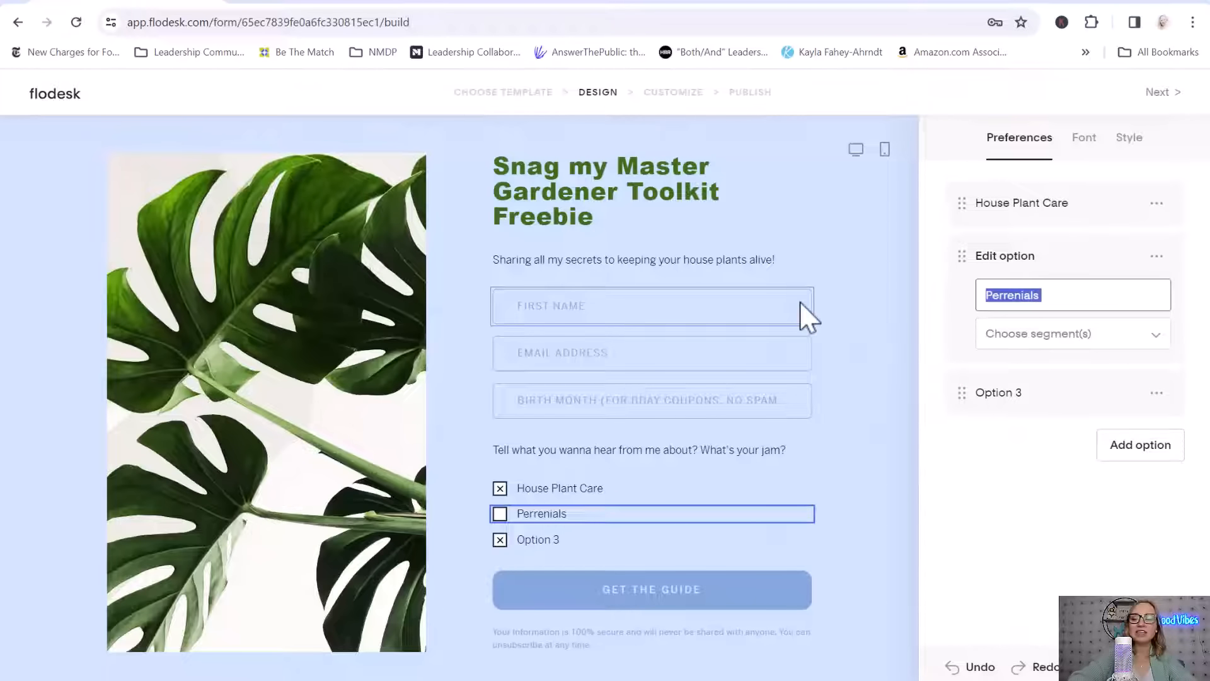
{"action": "type", "text": "Seaso"}
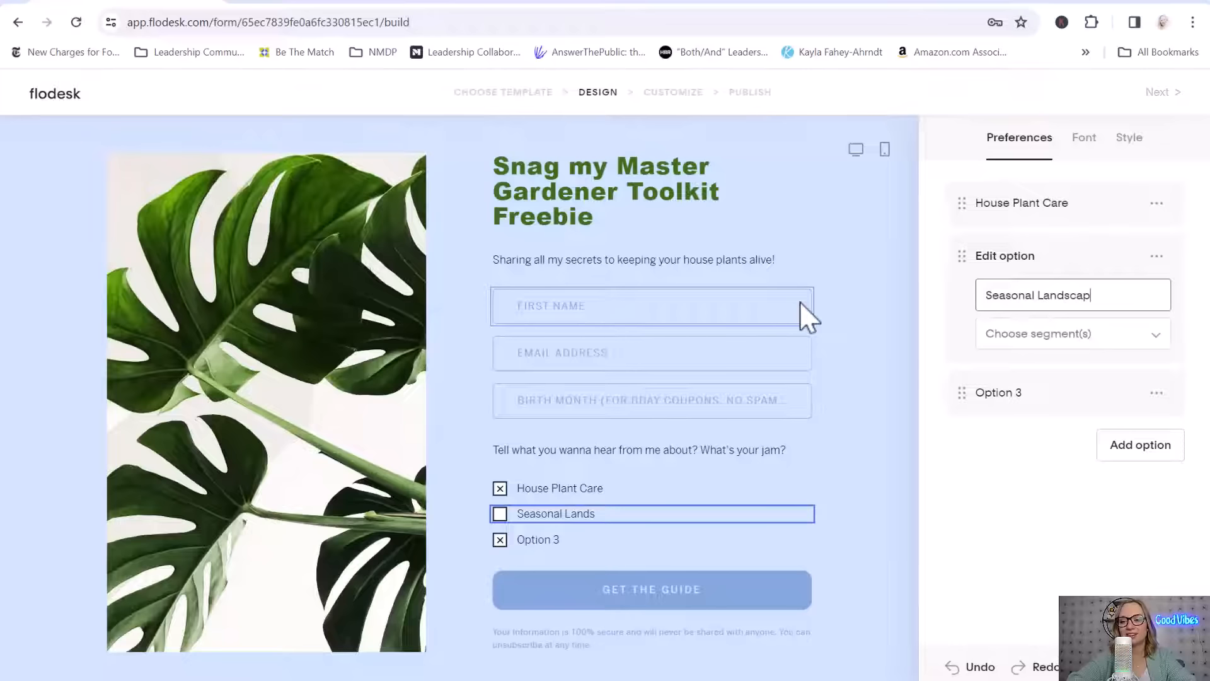
{"action": "type", "text": "nal Landscaping"}
{"action": "left_click", "coordinate": [1084, 336]}
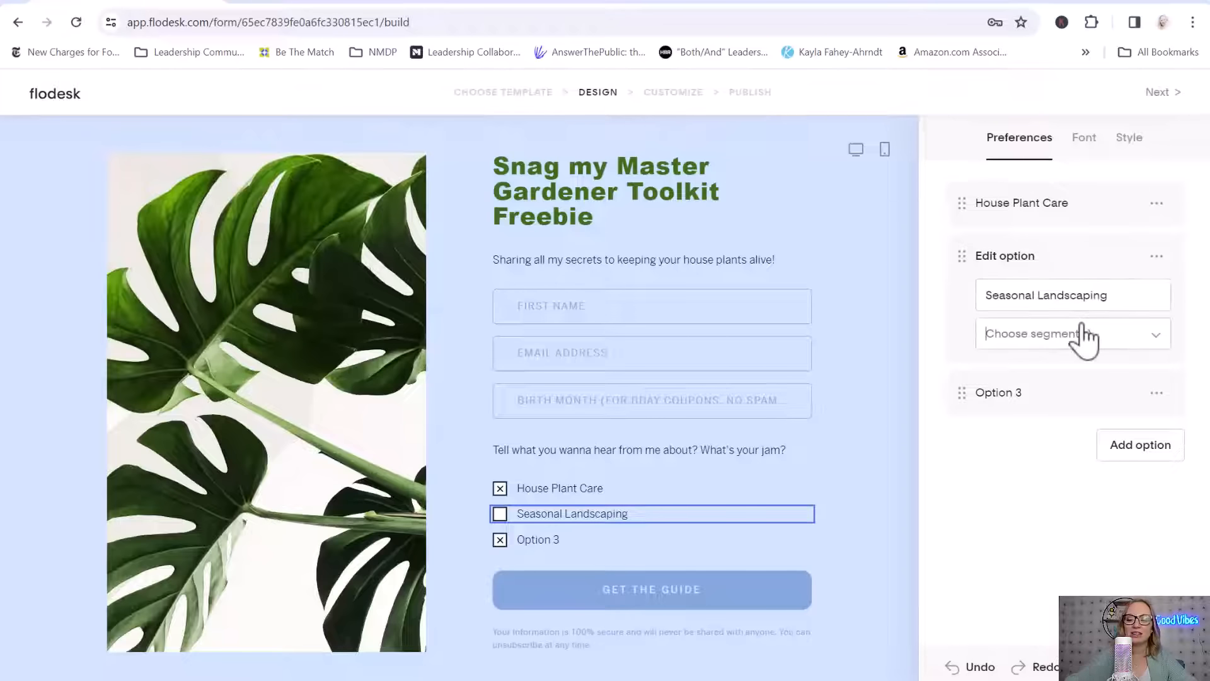
{"action": "type", "text": "seasonal landscaping"}
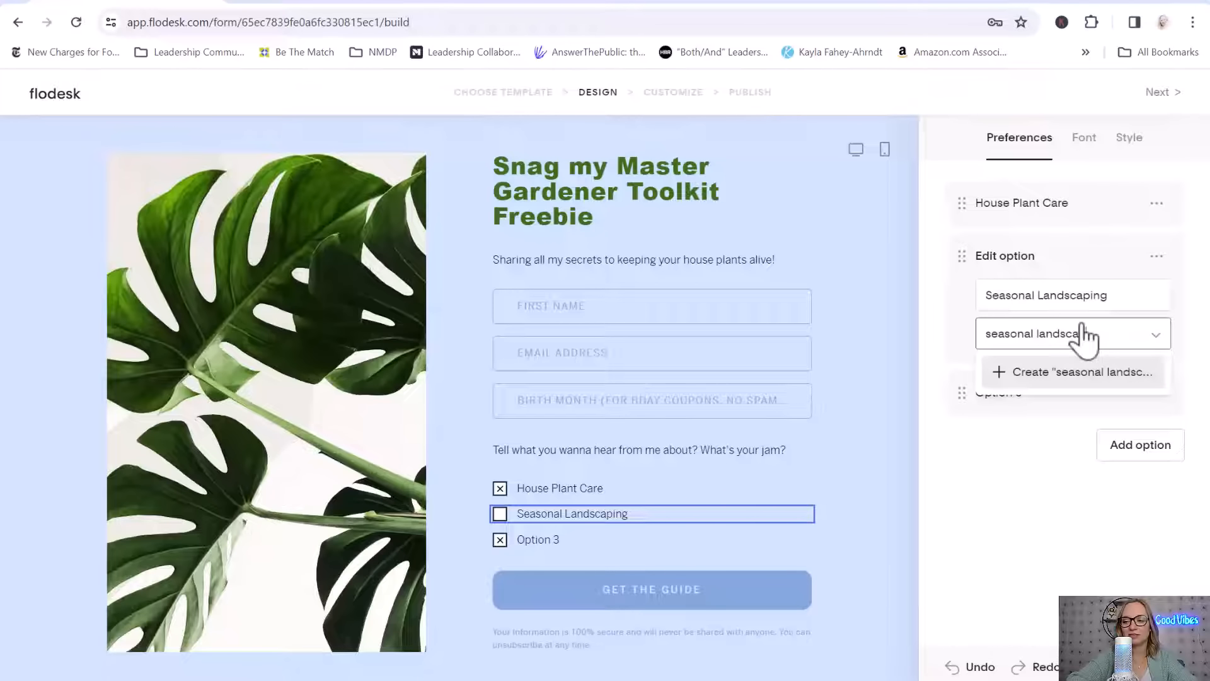
{"action": "left_click", "coordinate": [1040, 374]}
{"action": "left_click", "coordinate": [1023, 569]}
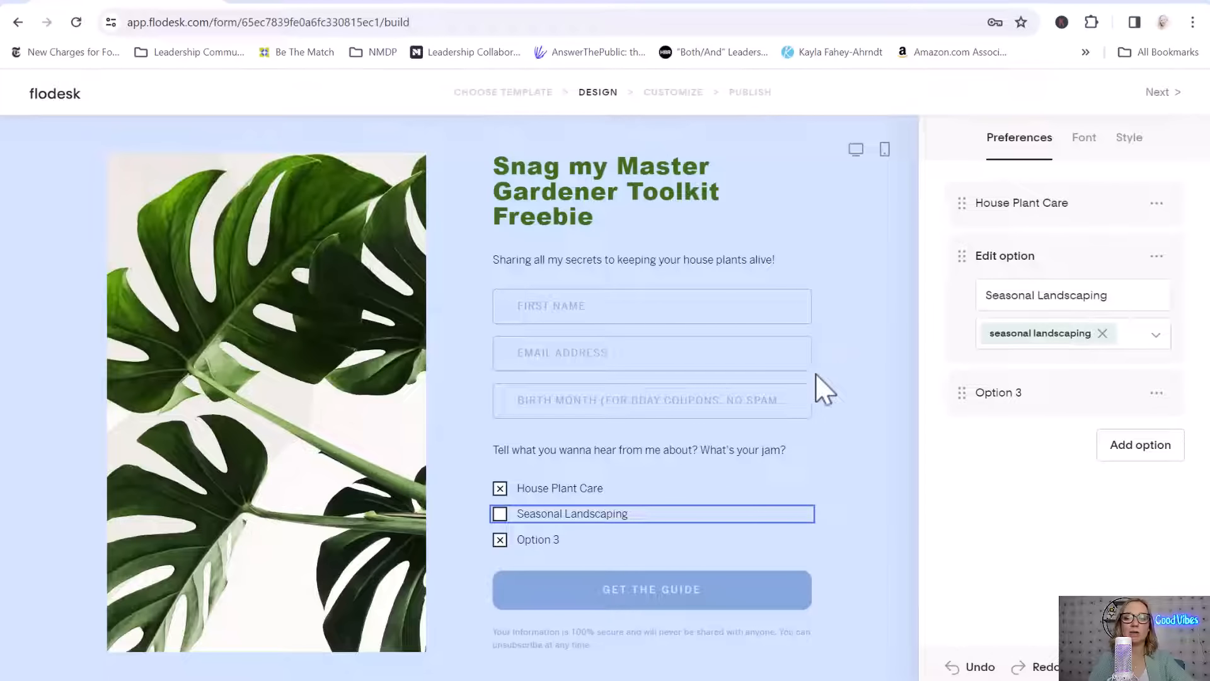
Step: Change the form button's text to "SEND ME THE GUIDE" and select the form heading
{"action": "left_click", "coordinate": [661, 598]}
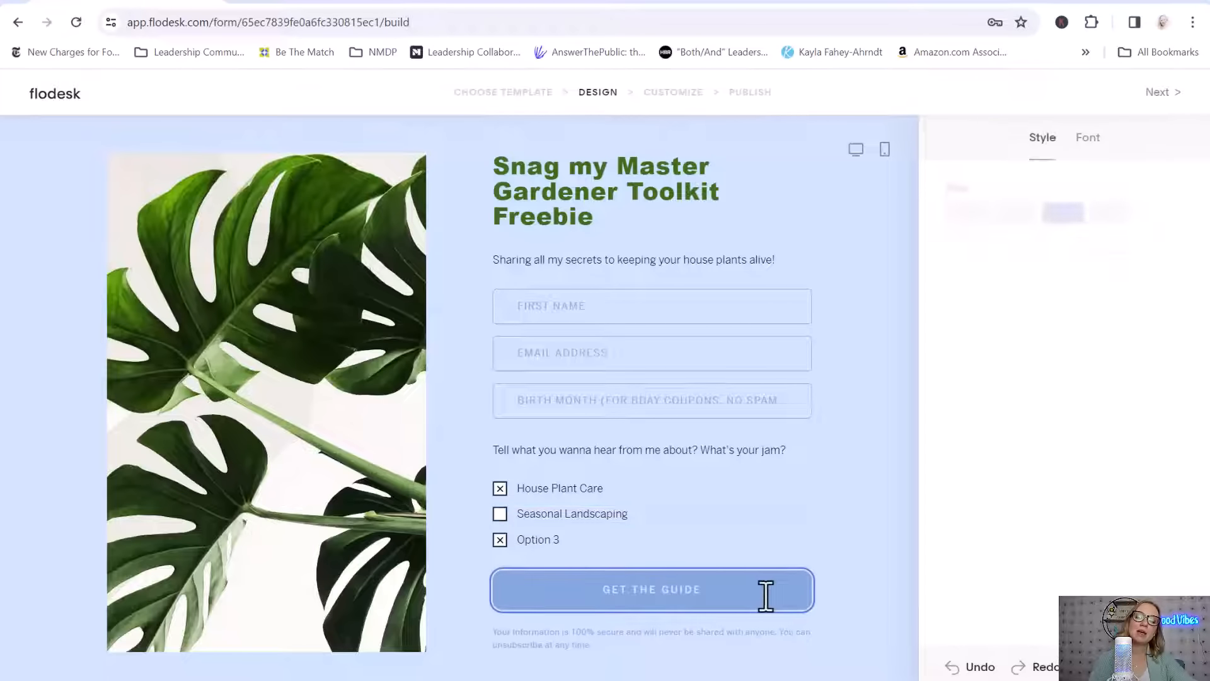
{"action": "left_click_drag", "start_coordinate": [712, 587], "coordinate": [539, 588]}
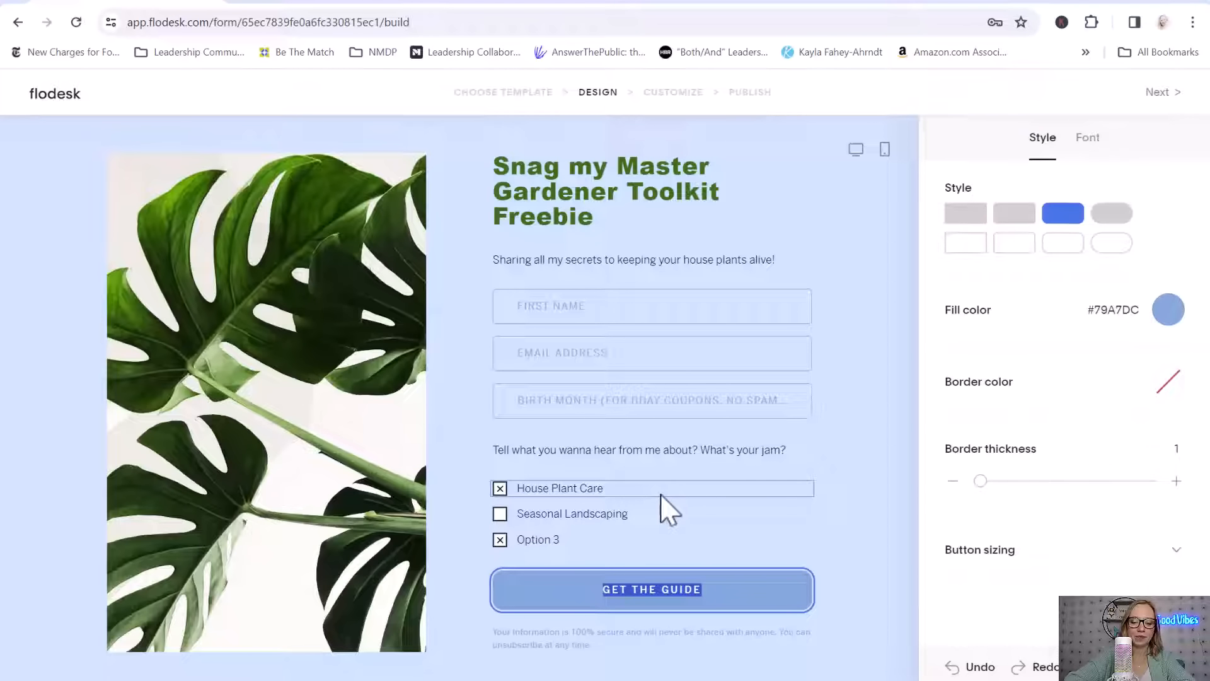
{"action": "type", "text": "SEND ME THE GUIDE"}
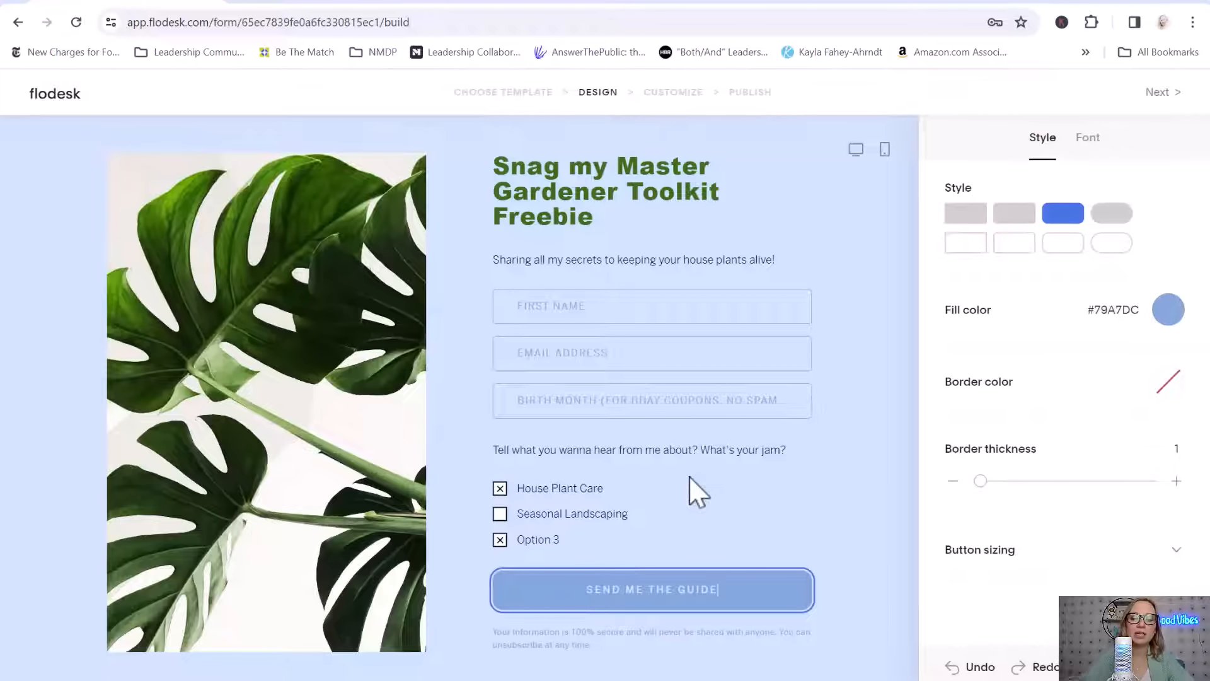
{"action": "left_click", "coordinate": [589, 218]}
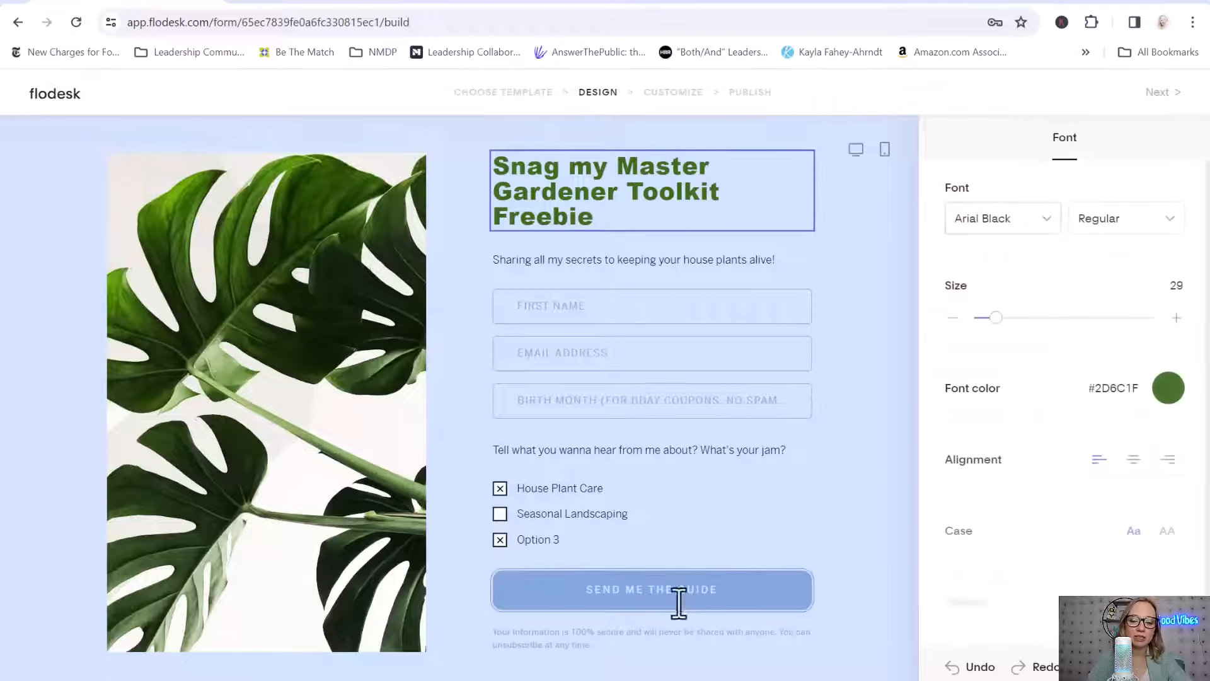
Step: Change the form's background color to the pale pink #FBEFEB
{"action": "left_click", "coordinate": [558, 641]}
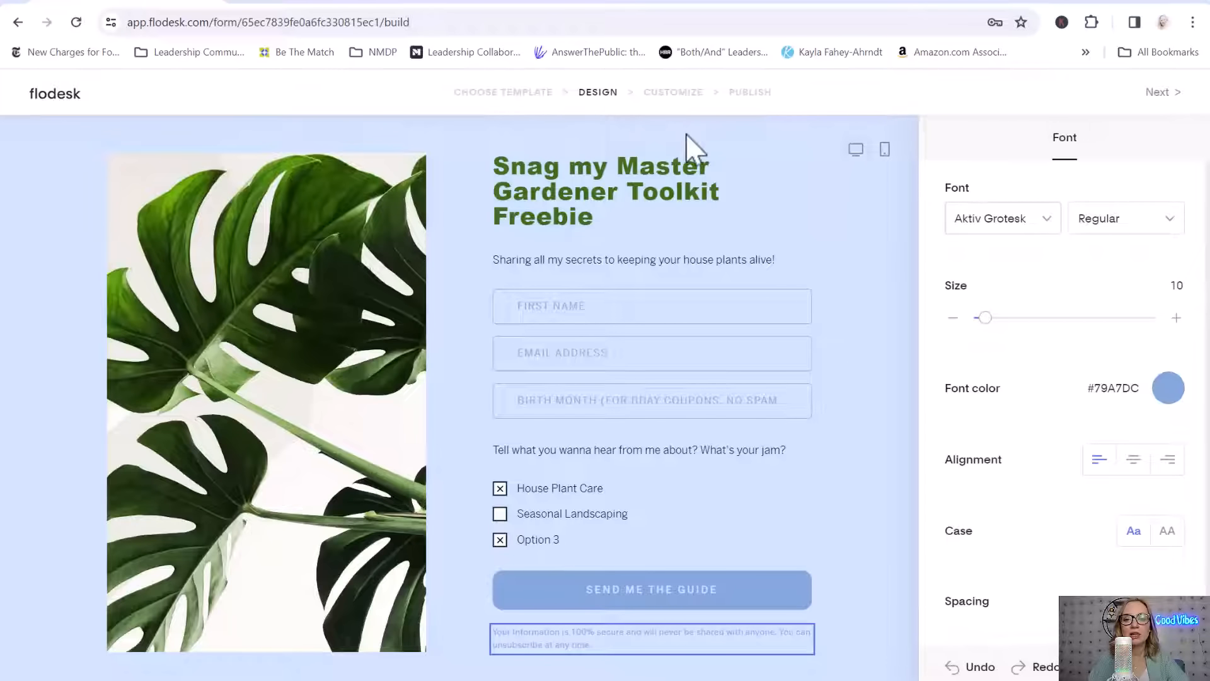
{"action": "left_click", "coordinate": [693, 149]}
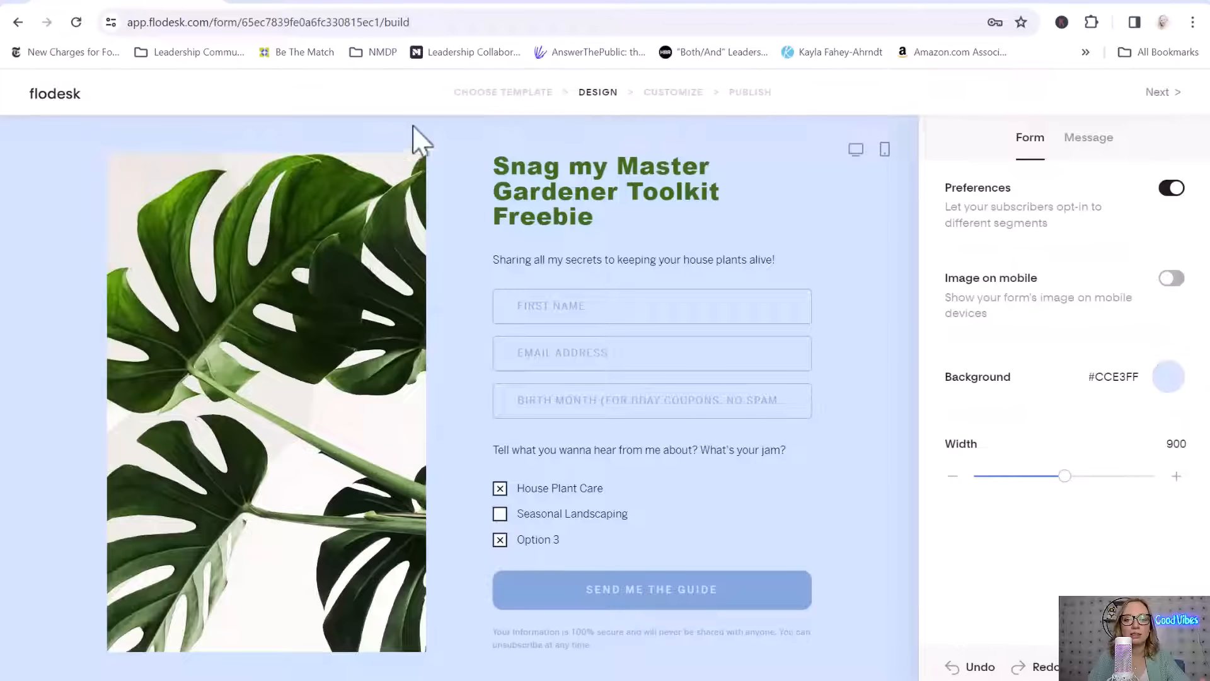
{"action": "left_click", "coordinate": [1174, 386]}
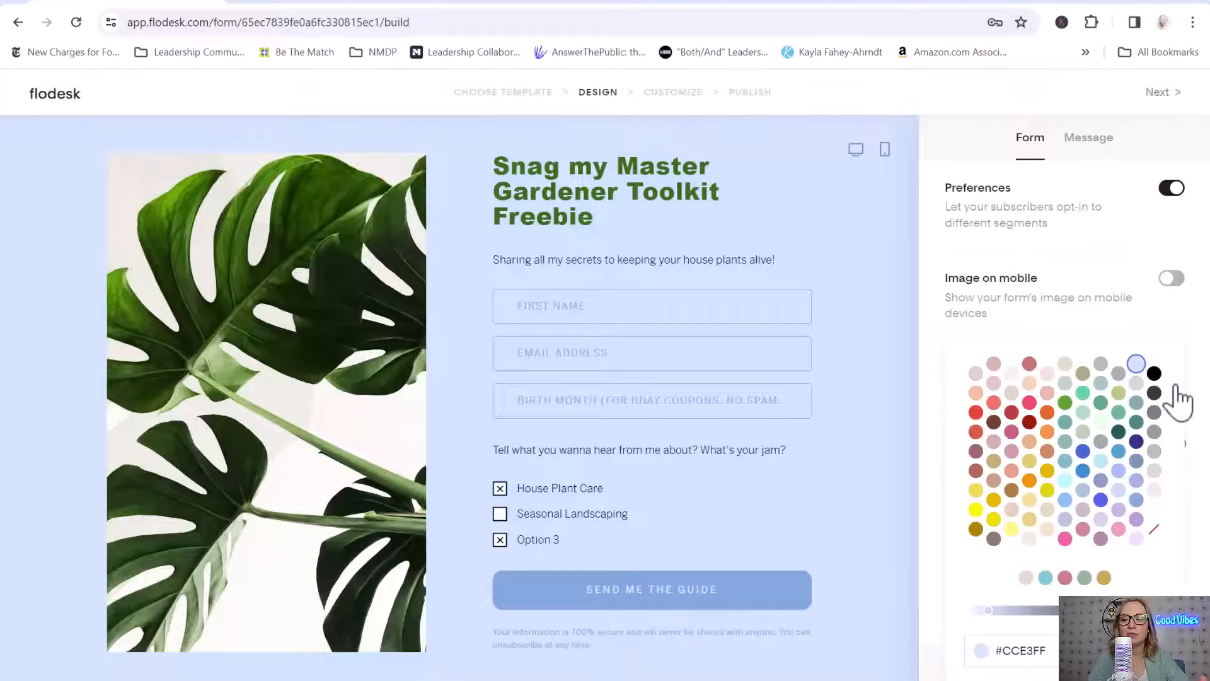
{"action": "left_click", "coordinate": [1008, 375]}
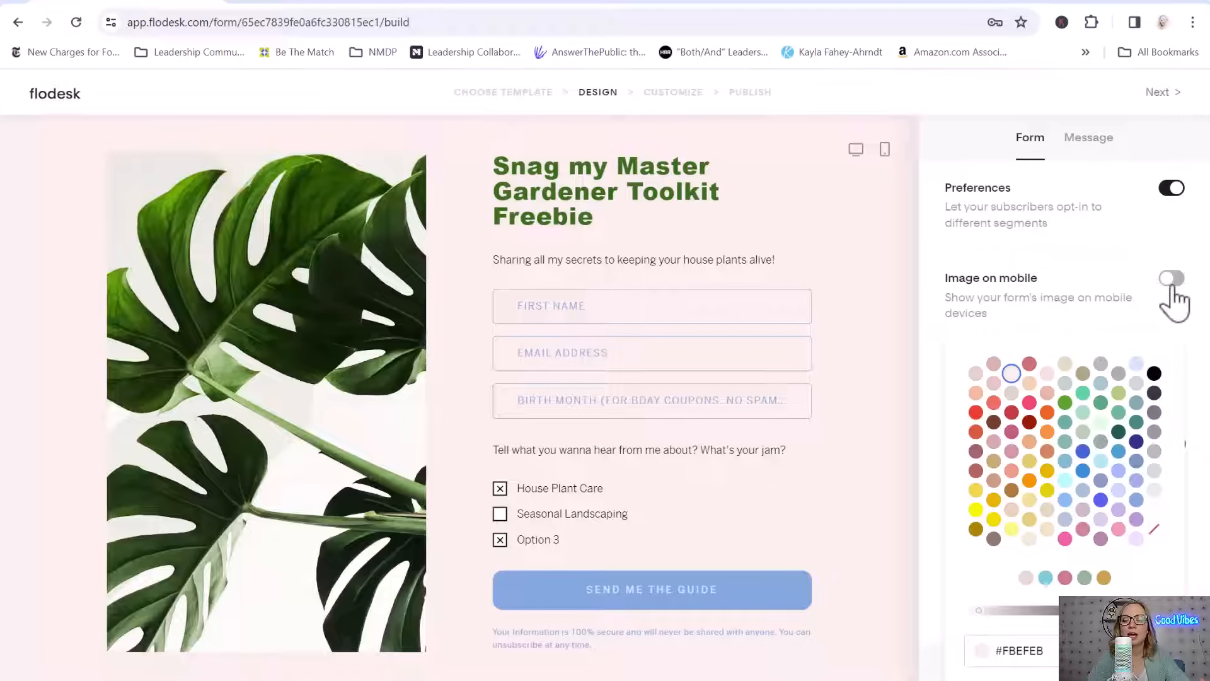
Step: Enable showing the form's image on mobile devices and preview the desktop layout
{"action": "left_click", "coordinate": [1171, 280]}
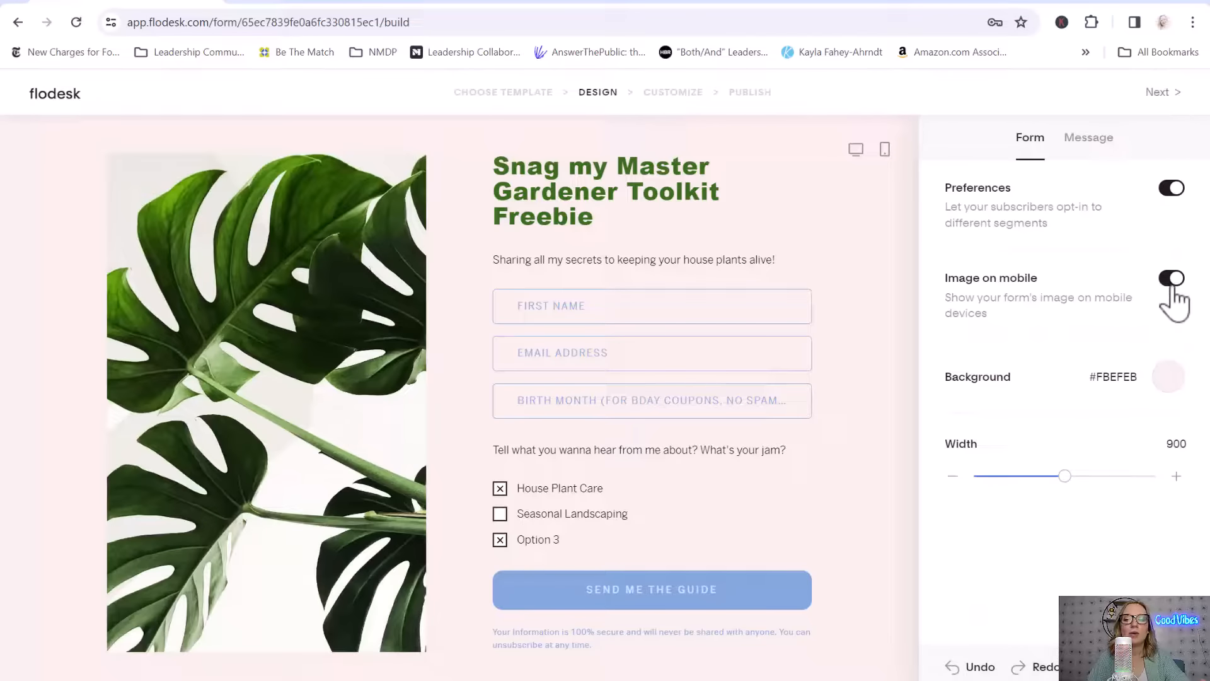
{"action": "left_click", "coordinate": [1172, 281]}
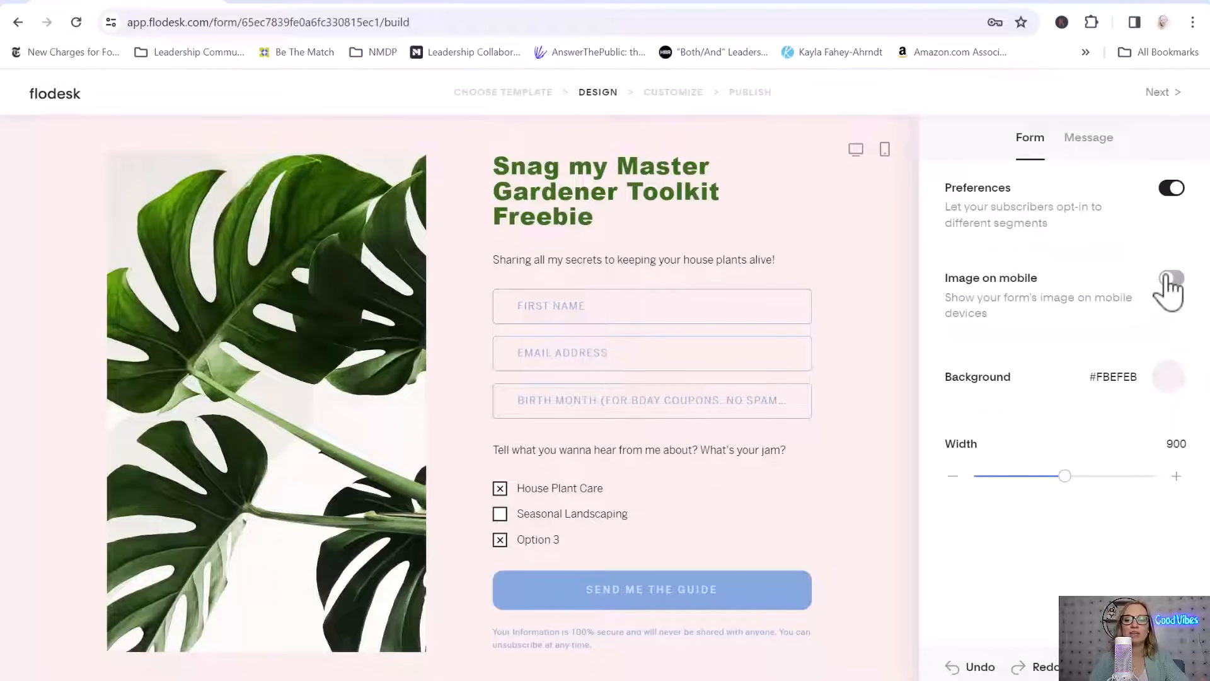
{"action": "left_click", "coordinate": [1171, 282]}
{"action": "left_click", "coordinate": [1171, 281]}
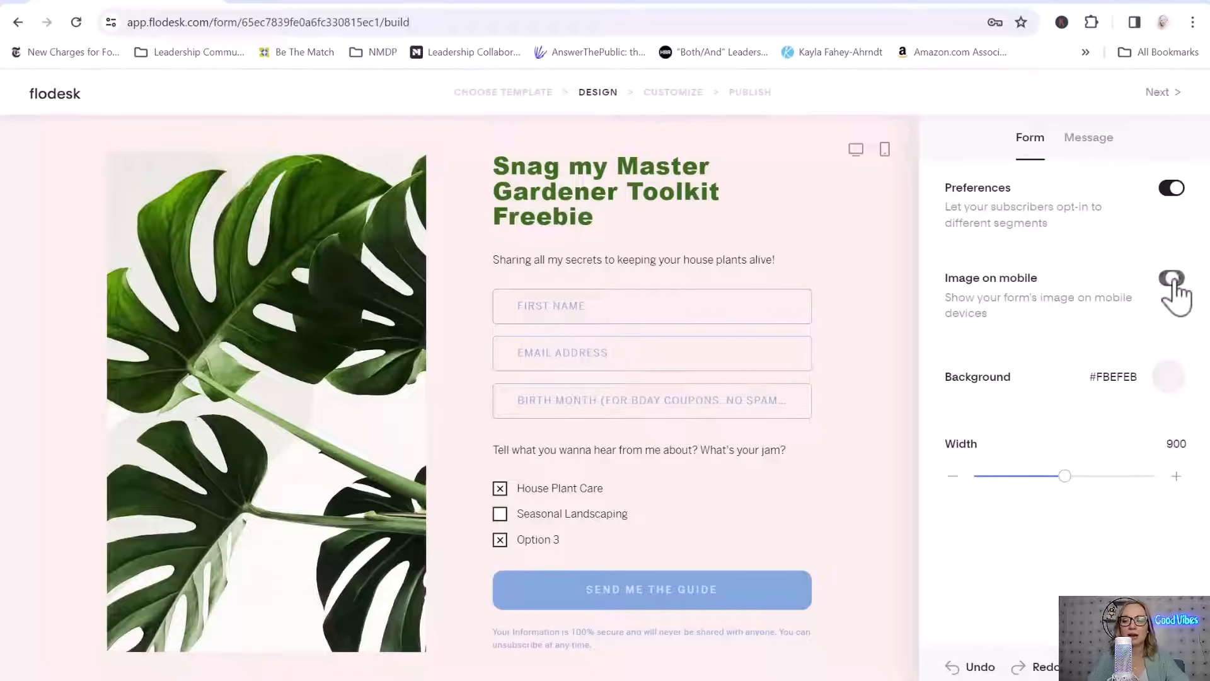
{"action": "left_click", "coordinate": [858, 154]}
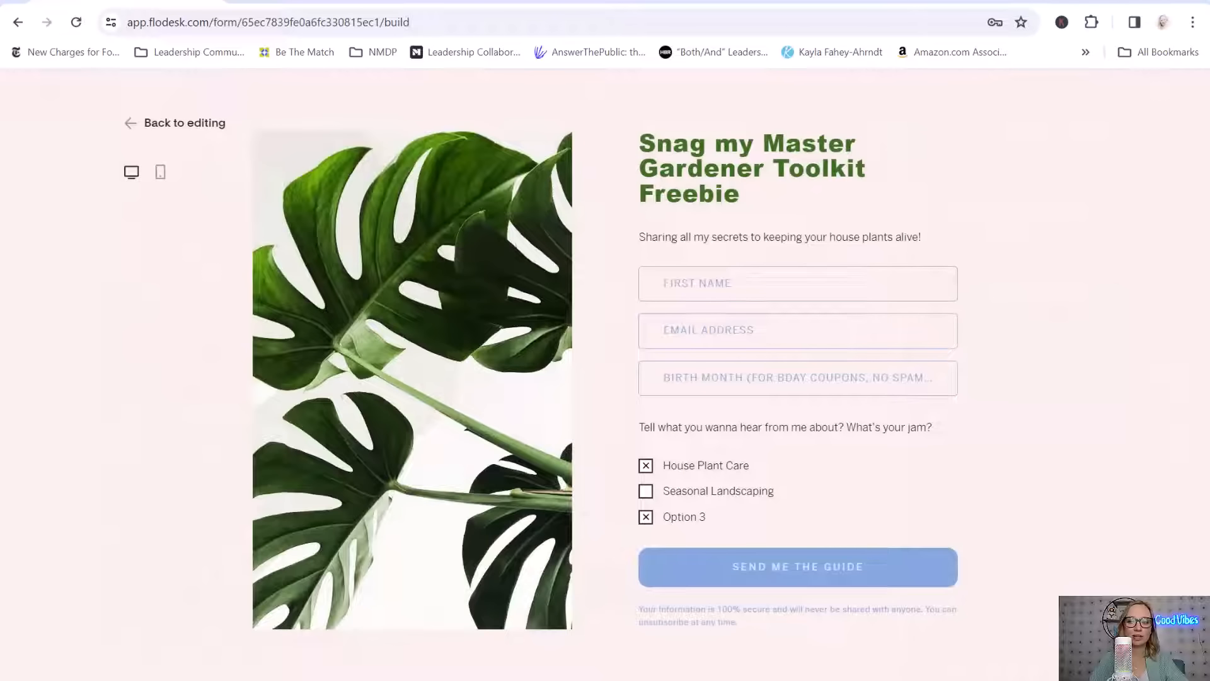
{"action": "left_click", "coordinate": [167, 123]}
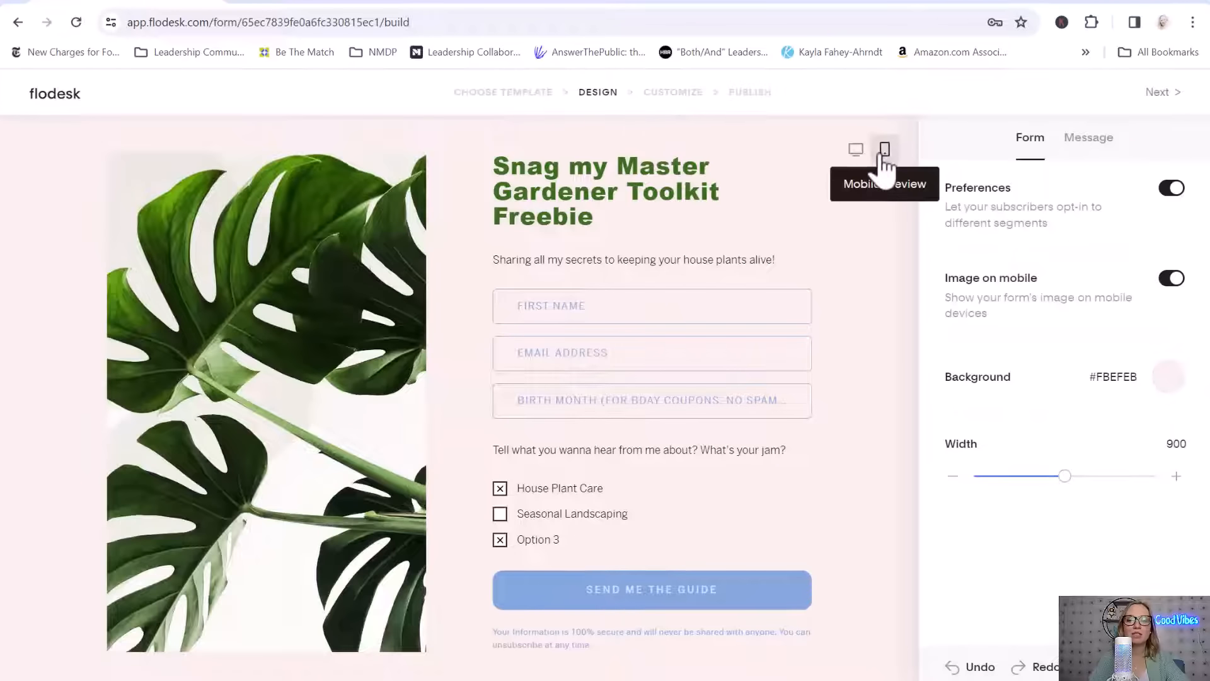
Step: Examine the form's mobile preview down to the submit button and return to editing
{"action": "left_click", "coordinate": [884, 151]}
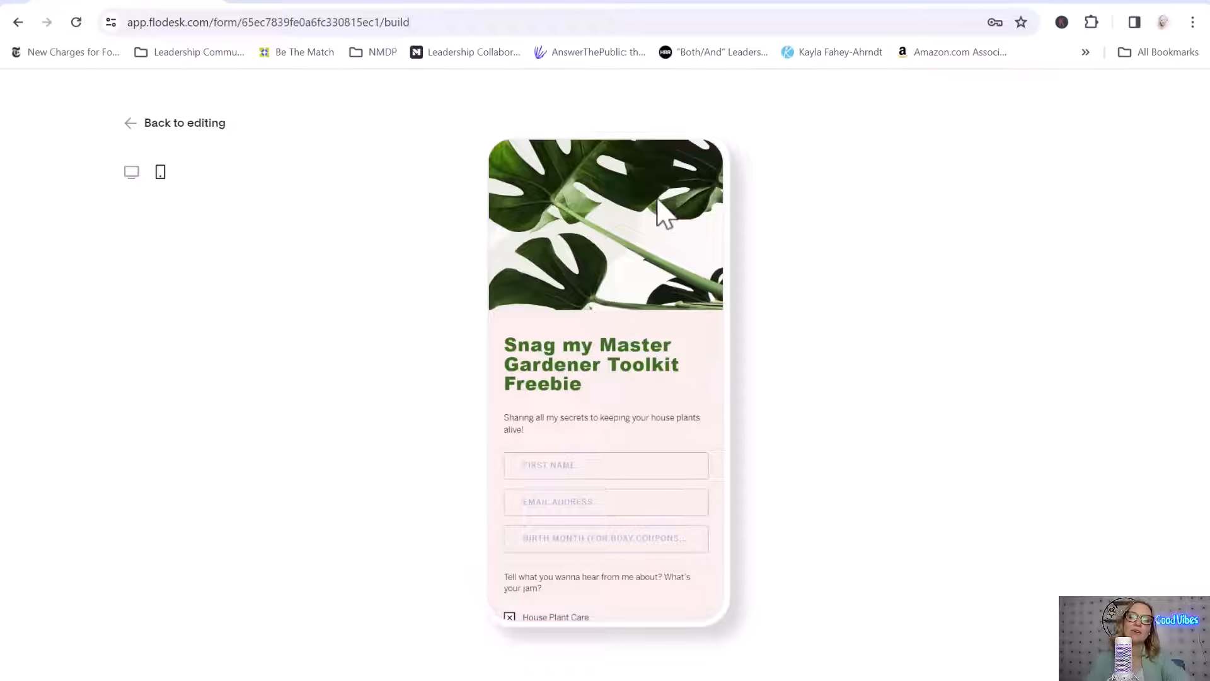
{"action": "scroll", "coordinate": [659, 203], "scroll_direction": "down", "scroll_amount": 2}
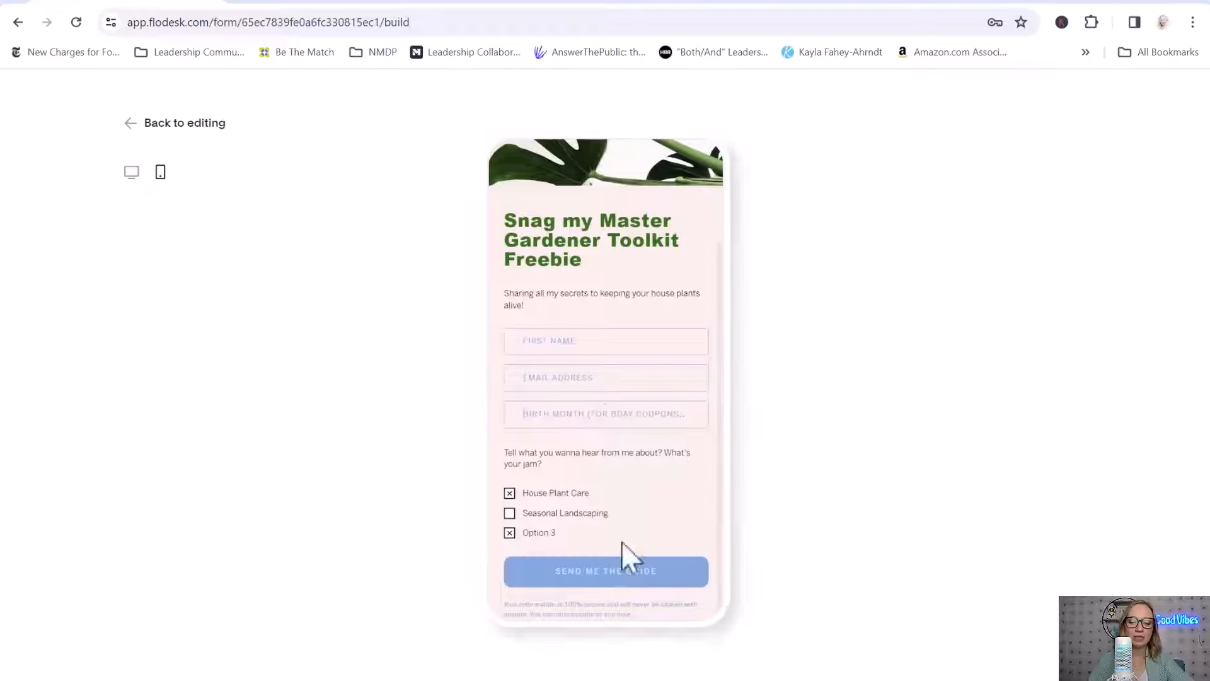
{"action": "scroll", "coordinate": [658, 324], "scroll_direction": "up", "scroll_amount": 2}
{"action": "left_click", "coordinate": [167, 125]}
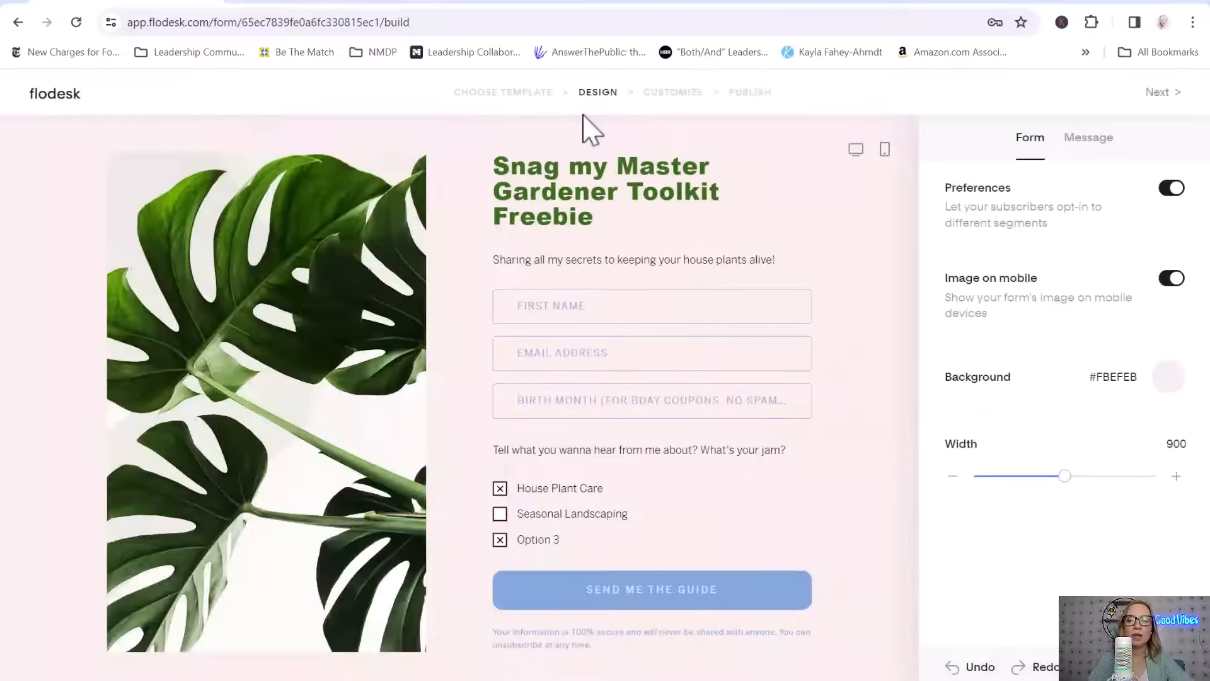
Step: Turn off the form's image on mobile devices and check the mobile preview without it
{"action": "left_click", "coordinate": [1171, 277]}
{"action": "left_click", "coordinate": [884, 154]}
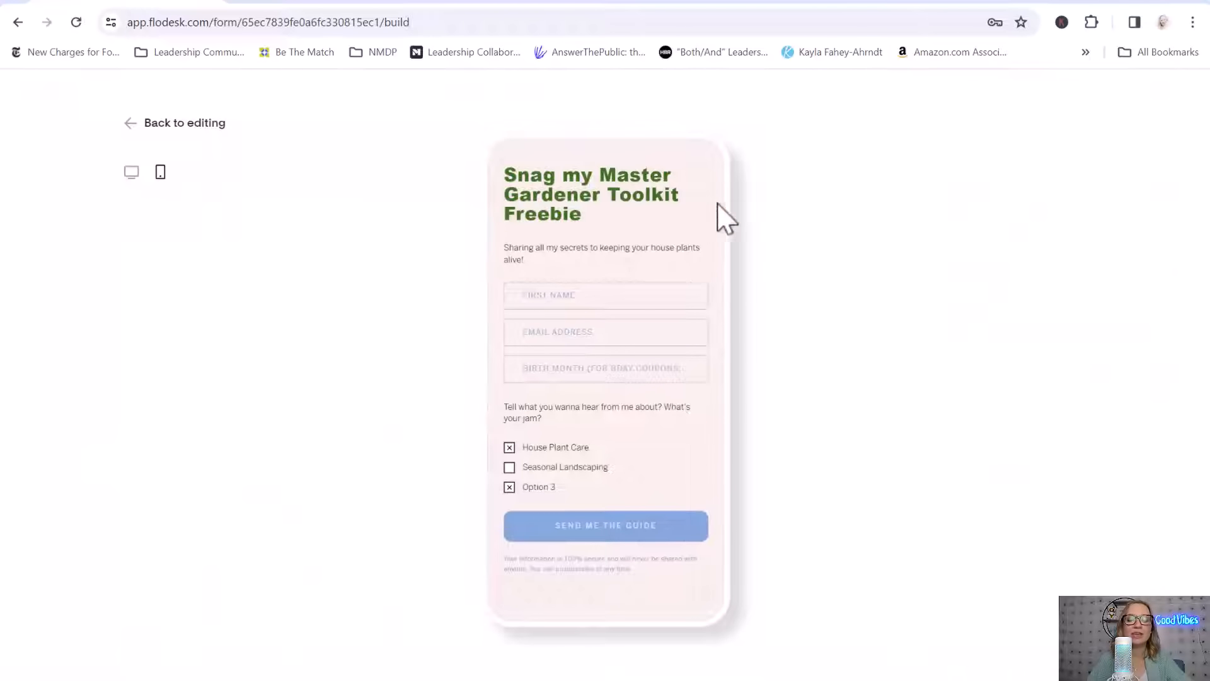
{"action": "left_click", "coordinate": [140, 146]}
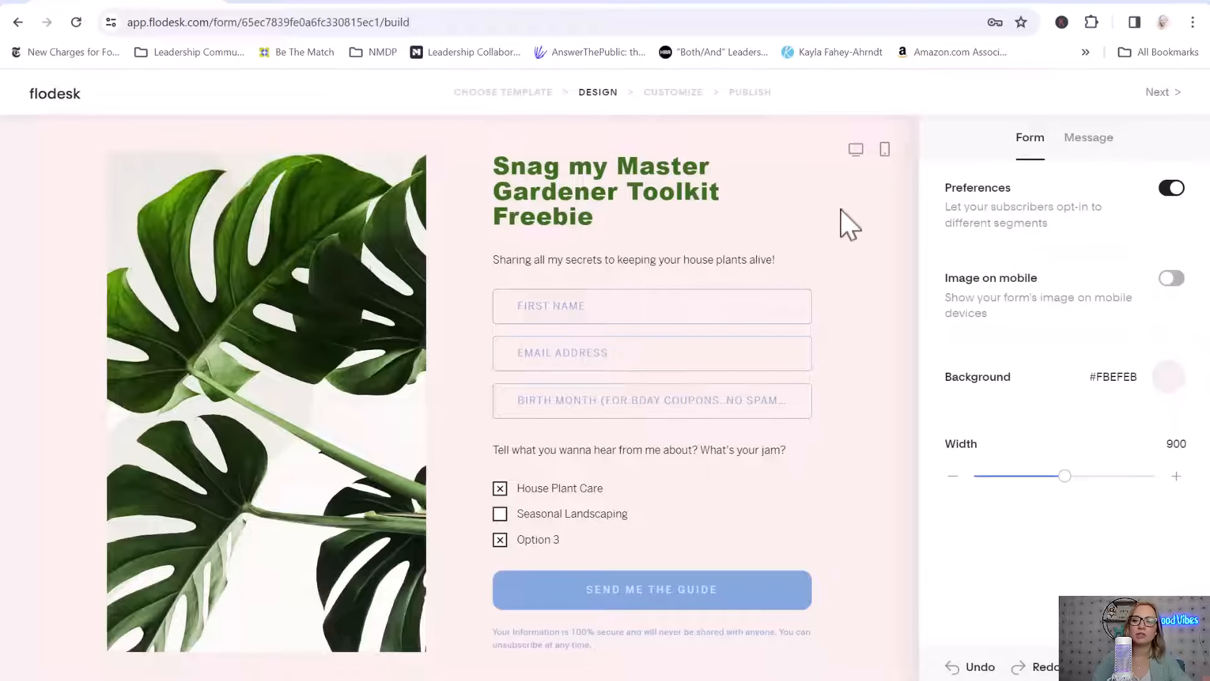
Step: Compare the success message styles and choose the Friendly one, "Thanks! Keep an eye on your inbox for updates."
{"action": "left_click", "coordinate": [1100, 152]}
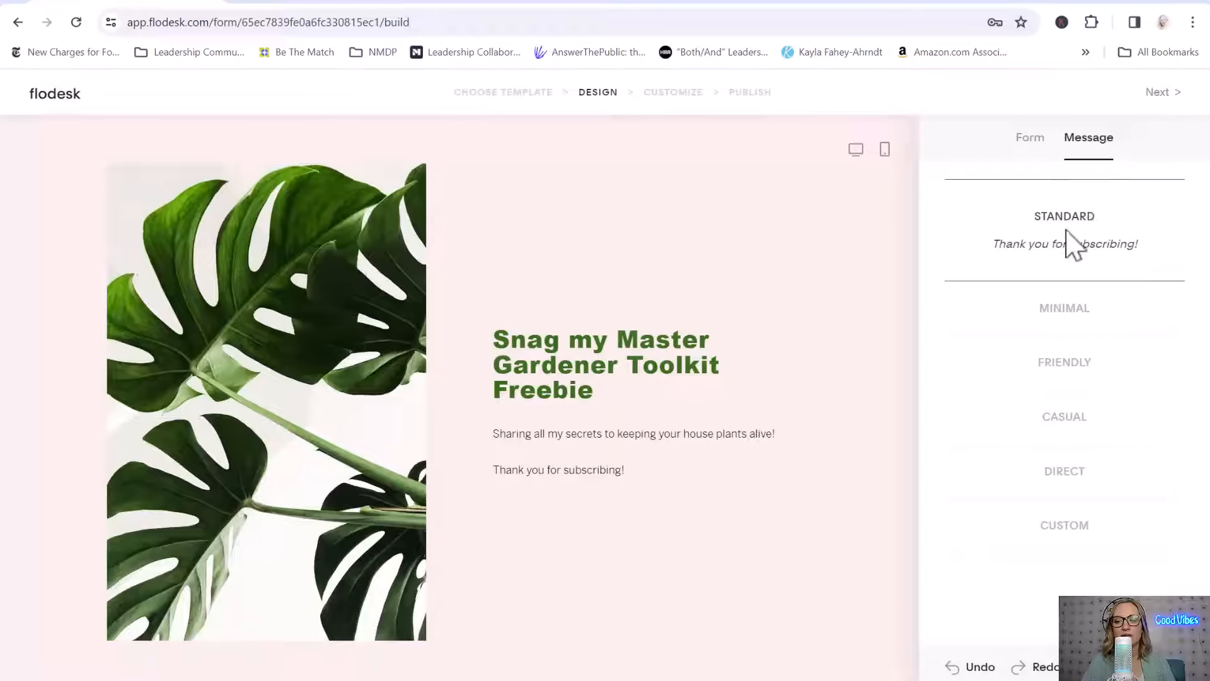
{"action": "left_click", "coordinate": [1082, 332]}
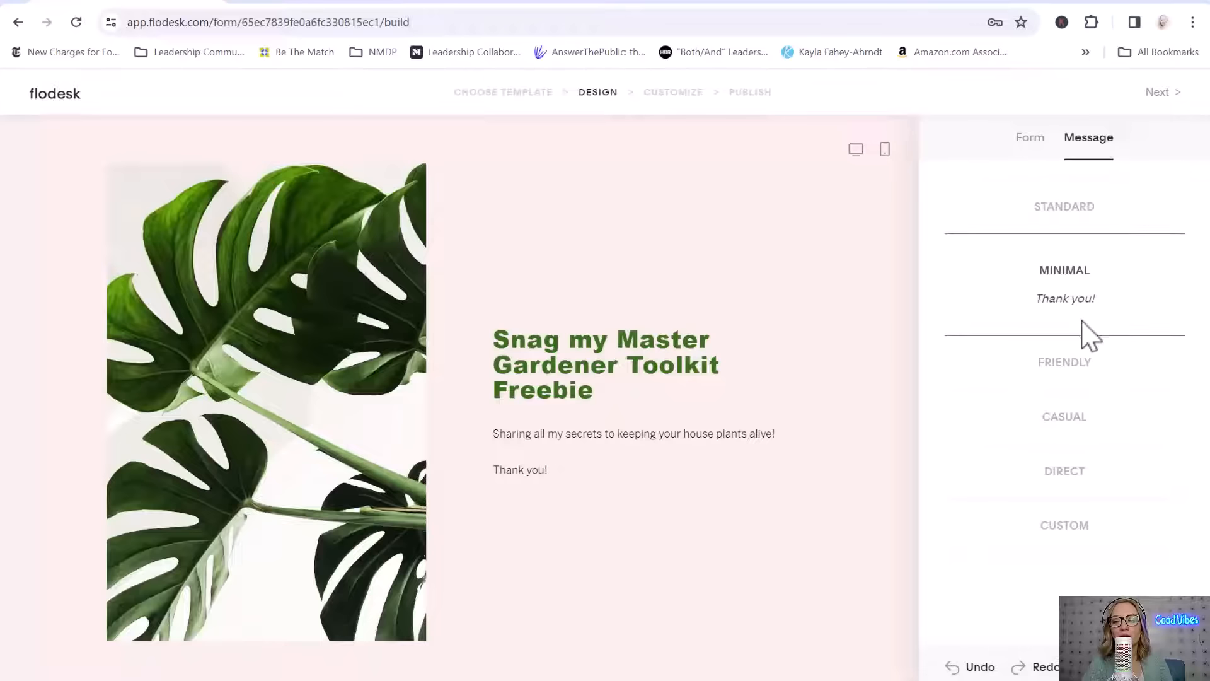
{"action": "left_click", "coordinate": [1090, 386]}
{"action": "left_click", "coordinate": [1094, 448]}
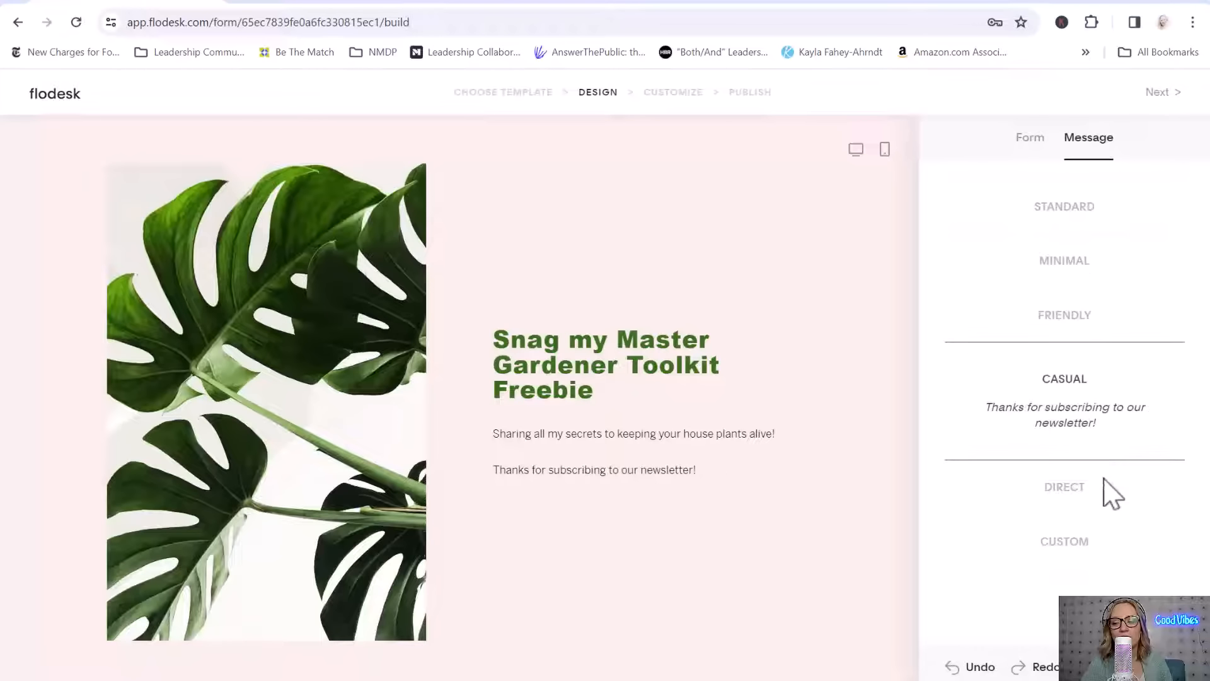
{"action": "left_click", "coordinate": [1106, 503]}
{"action": "left_click", "coordinate": [1103, 545]}
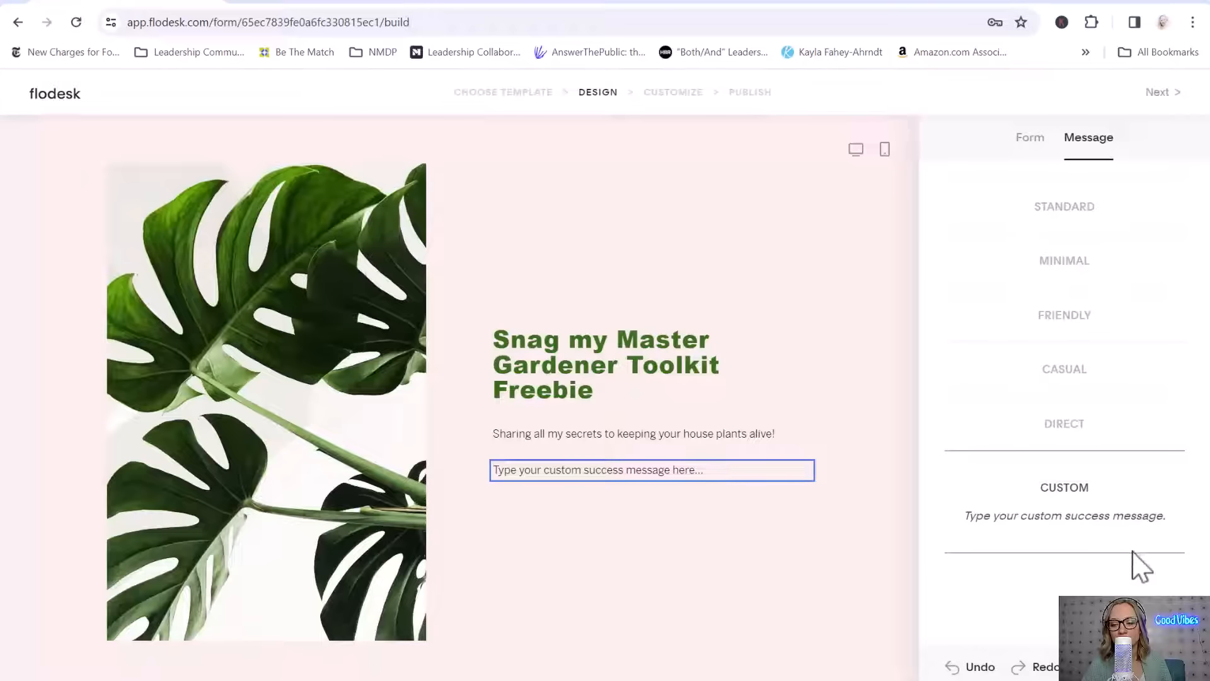
{"action": "left_click", "coordinate": [1129, 384]}
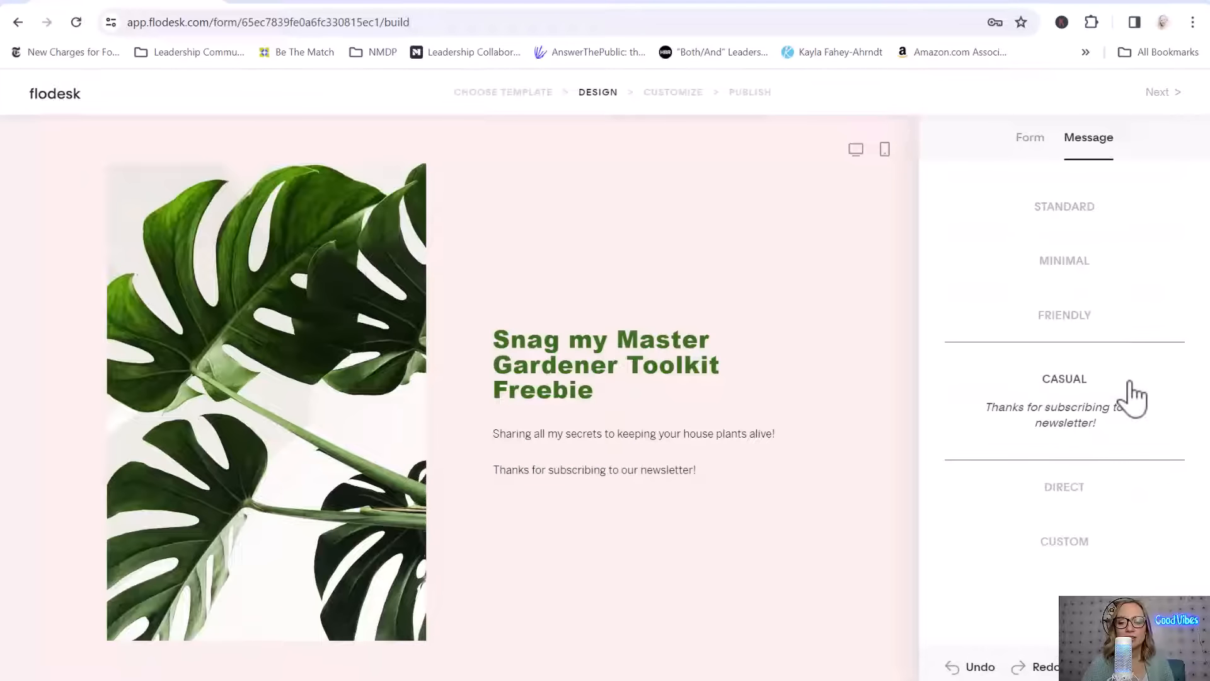
{"action": "left_click", "coordinate": [1126, 323]}
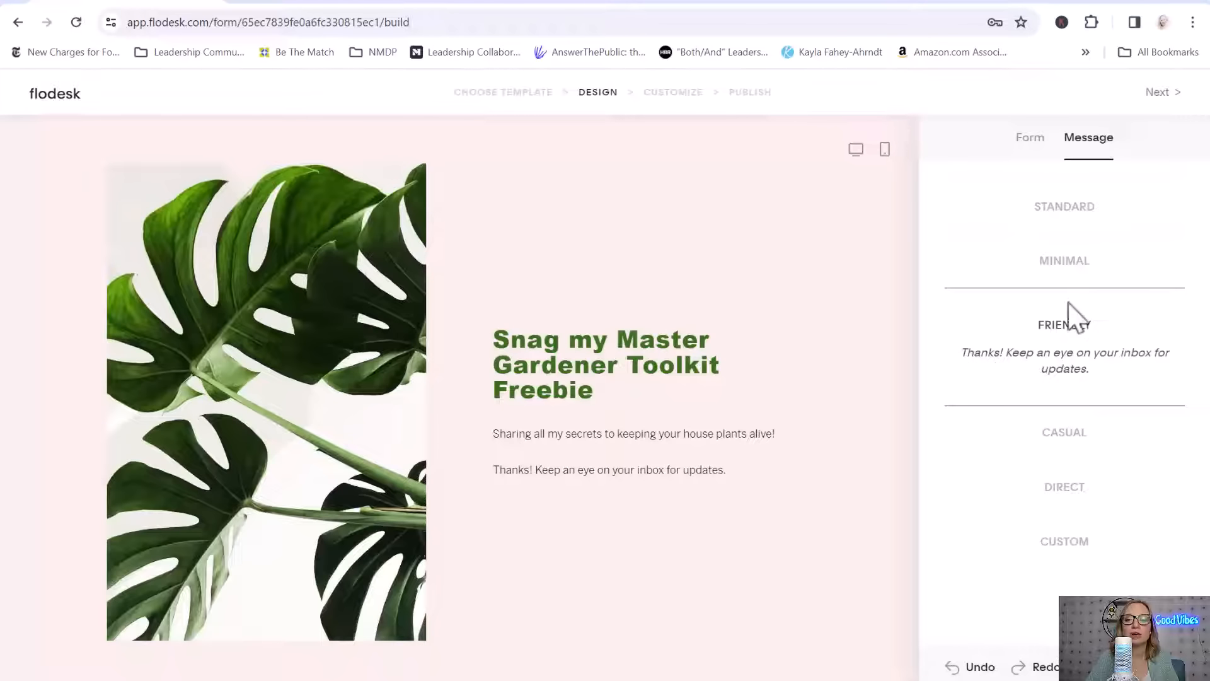
Step: Return to the form design, proceed to the customize stage and enable double opt-in
{"action": "left_click", "coordinate": [1031, 140]}
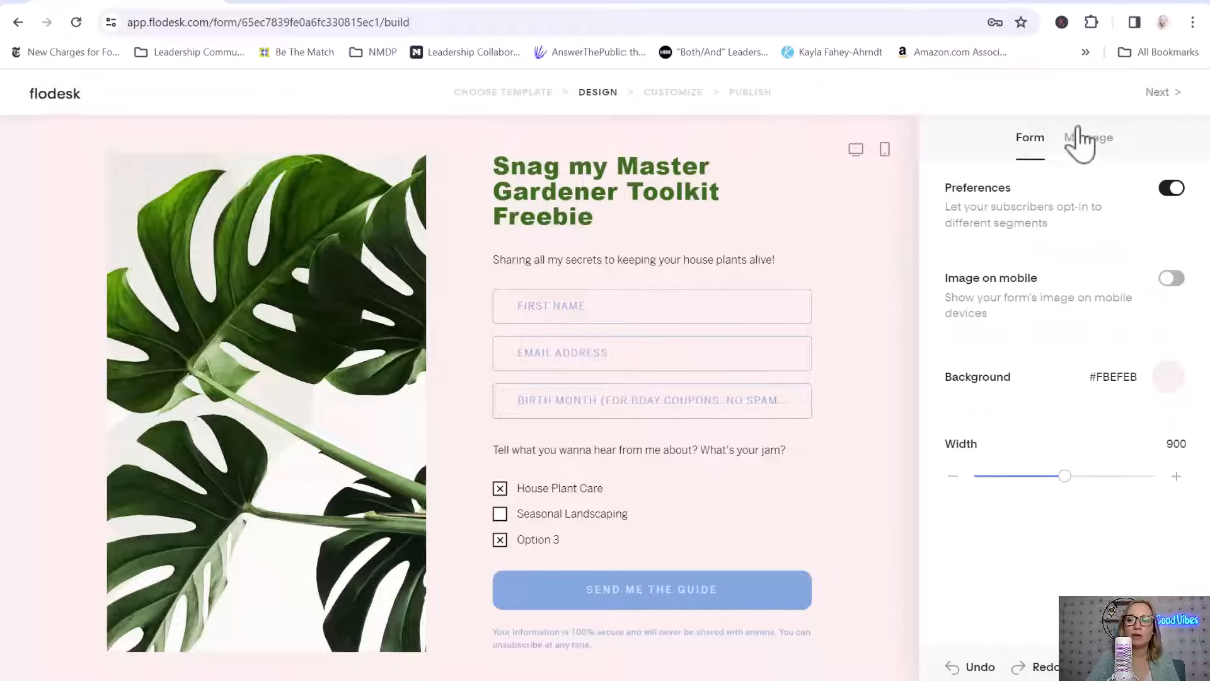
{"action": "left_click", "coordinate": [1158, 94]}
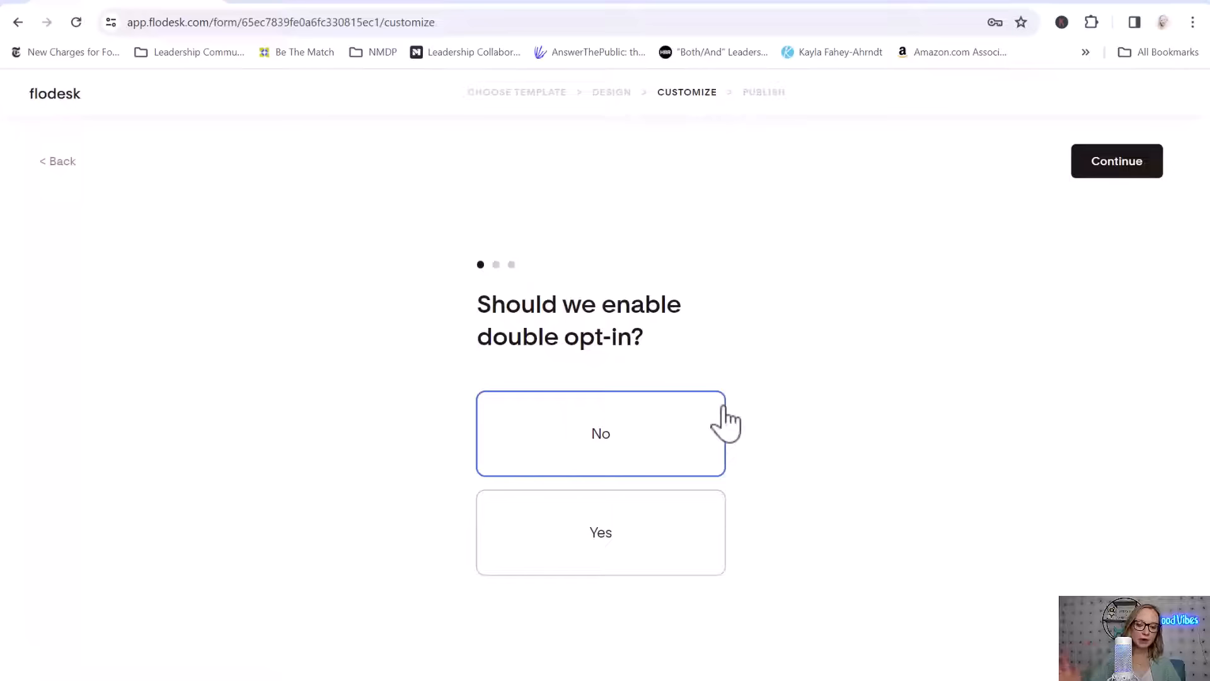
{"action": "left_click", "coordinate": [638, 523]}
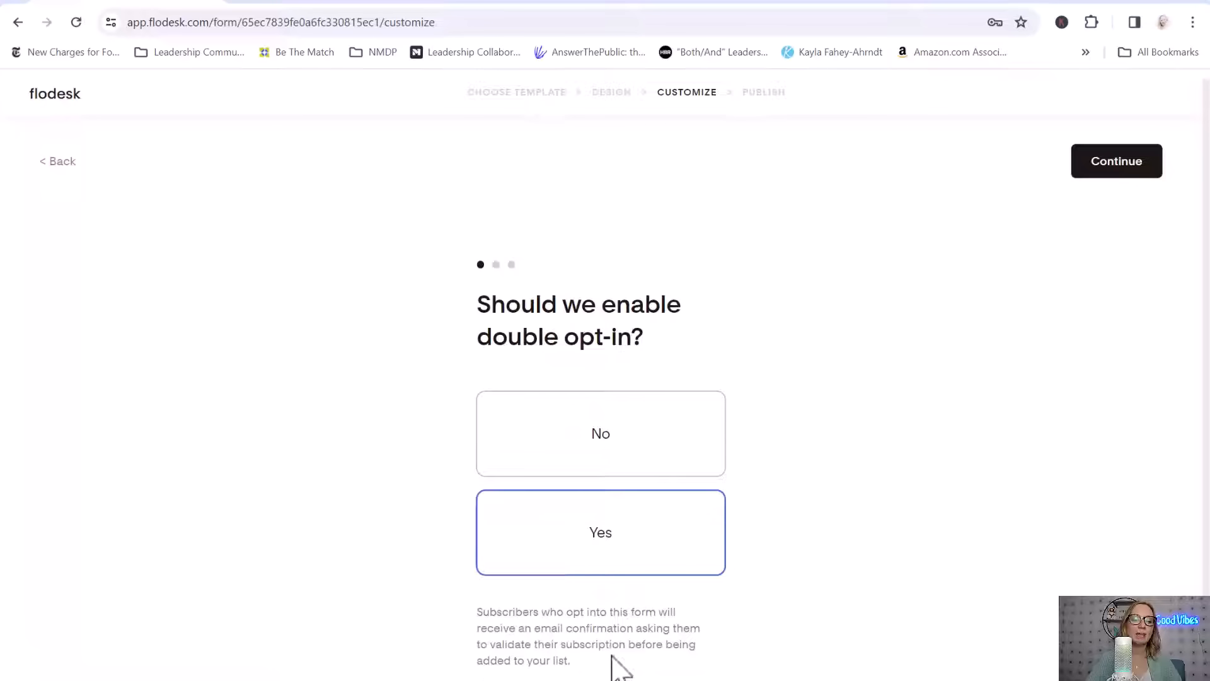
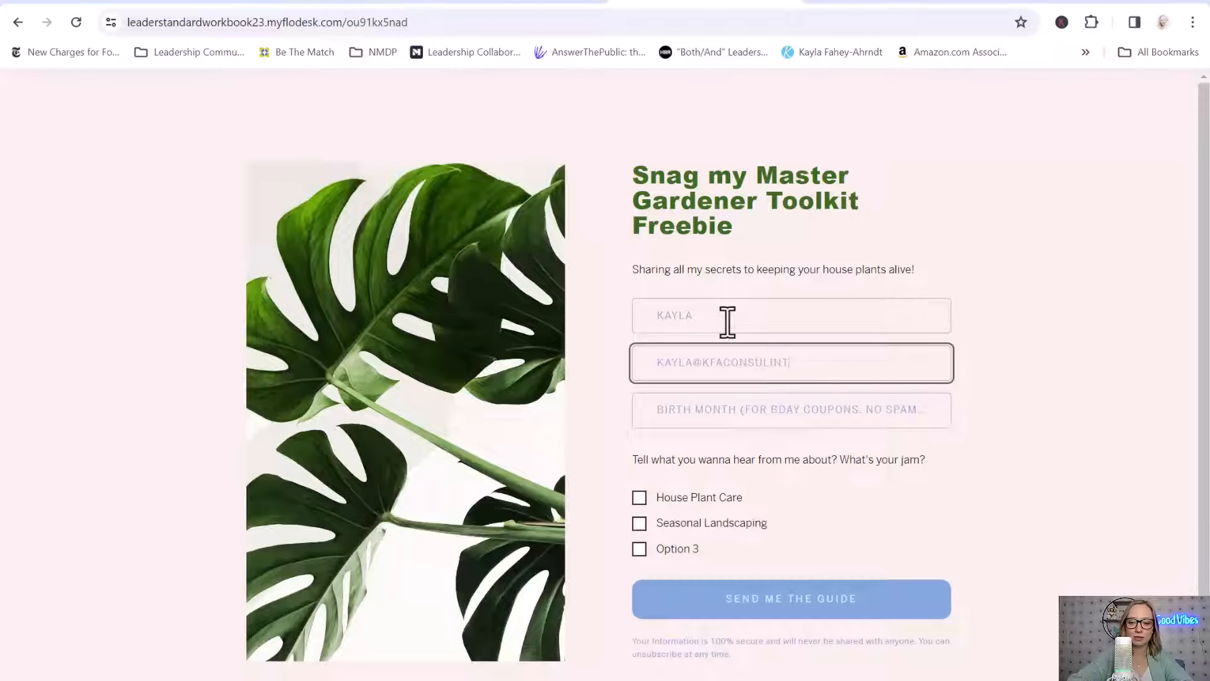
Step: Complete the live form with the subscriber's email address and birth month, choose House Plant Care and submit it
{"action": "type", "text": "G.ORG"}
{"action": "key", "text": "Tab"}
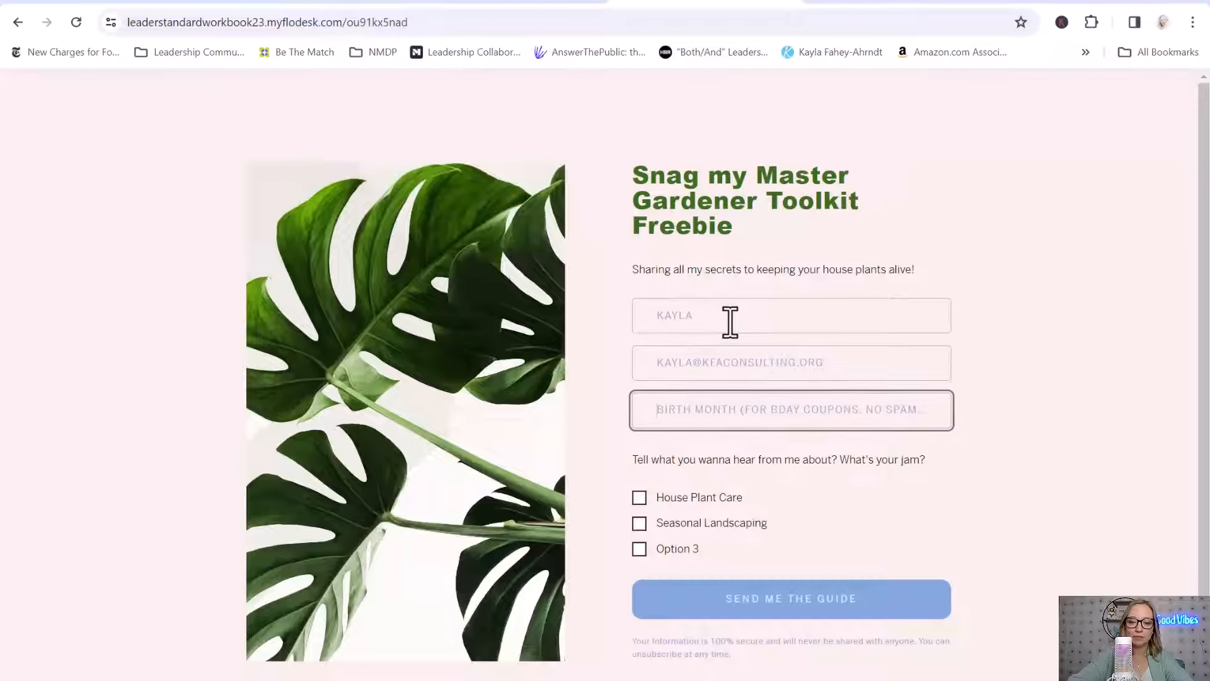
{"action": "type", "text": "AUGUST"}
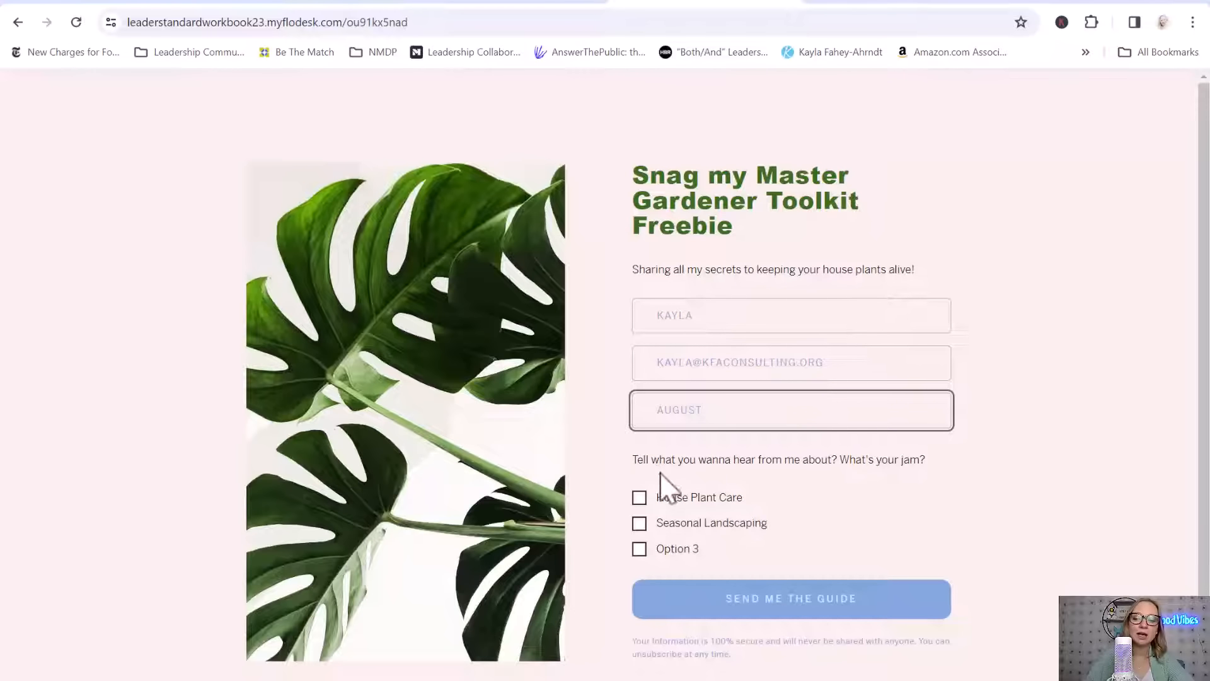
{"action": "left_click", "coordinate": [640, 499]}
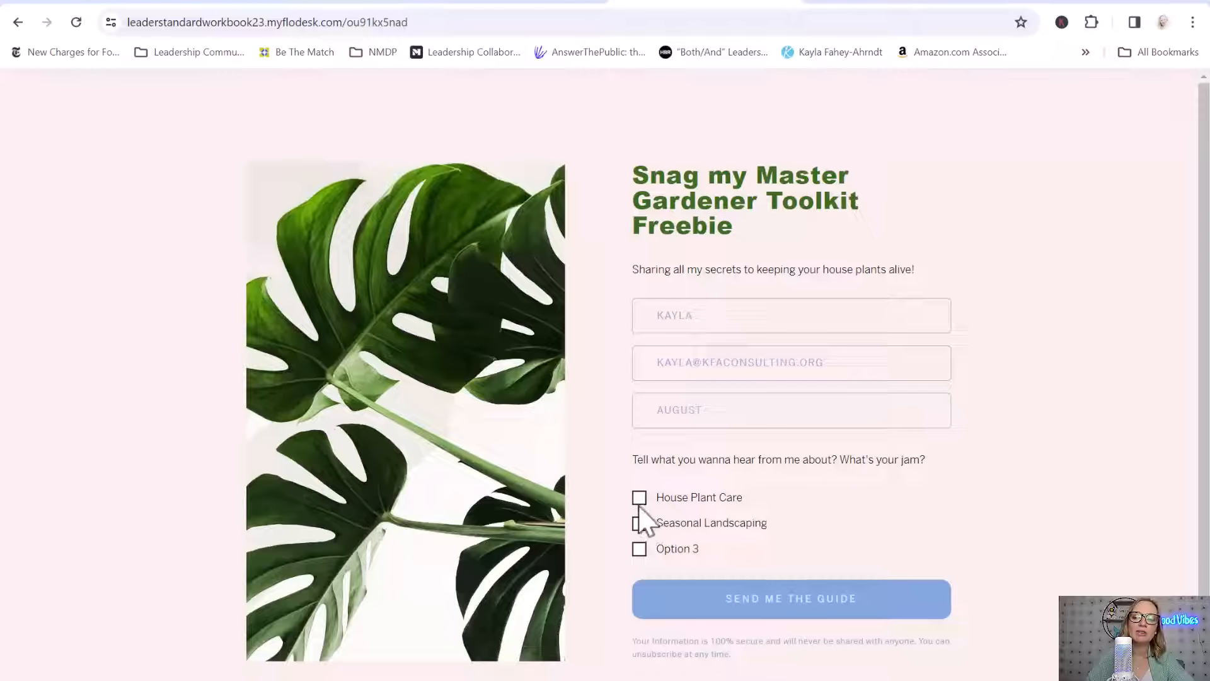
{"action": "left_click", "coordinate": [821, 609]}
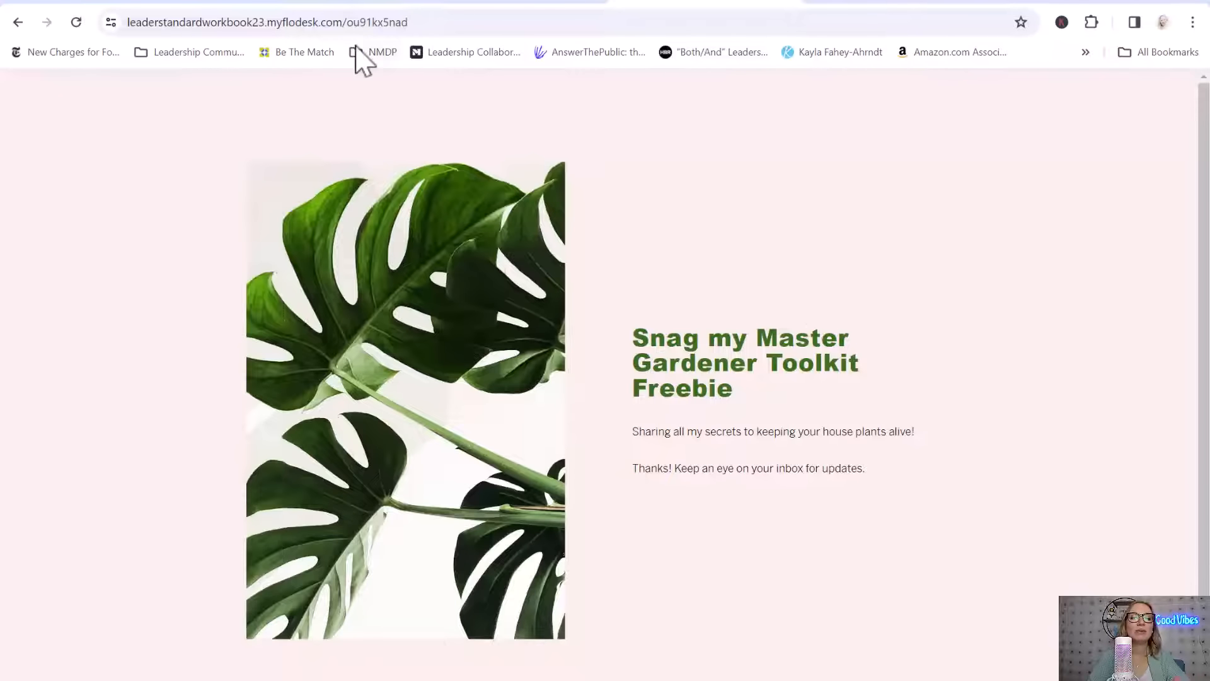
Step: Switch back to the form's publish page and exit to the list of saved forms
{"action": "left_click", "coordinate": [39, 1]}
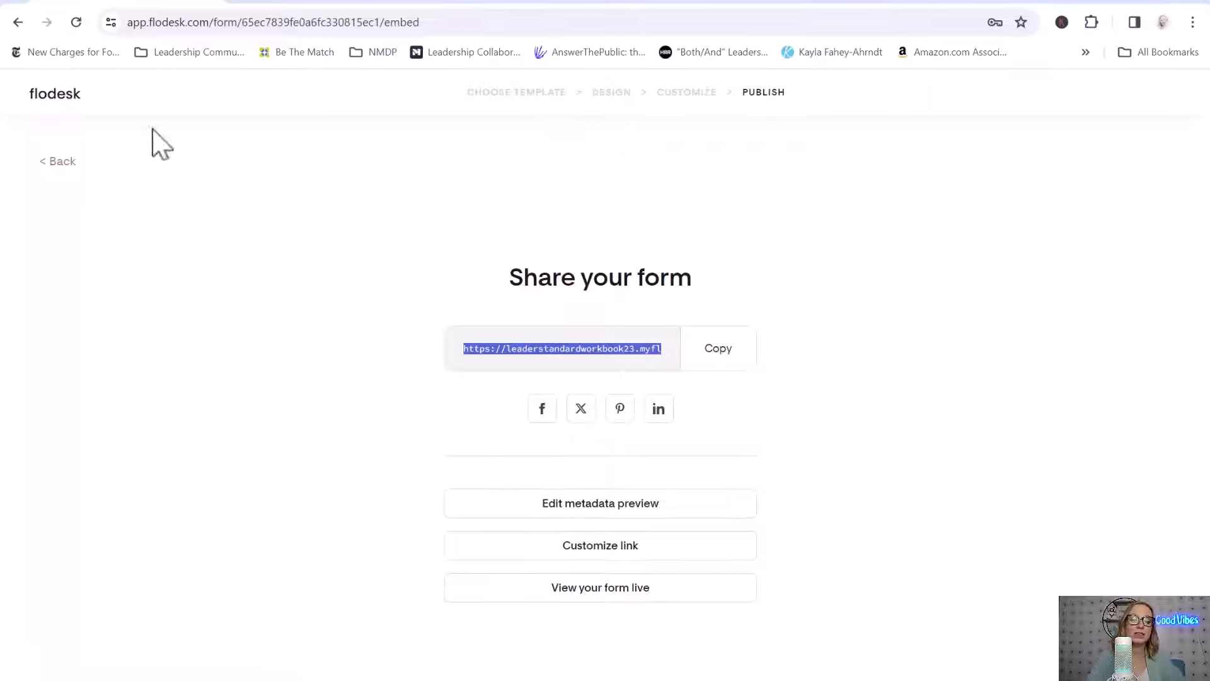
{"action": "left_click", "coordinate": [74, 91]}
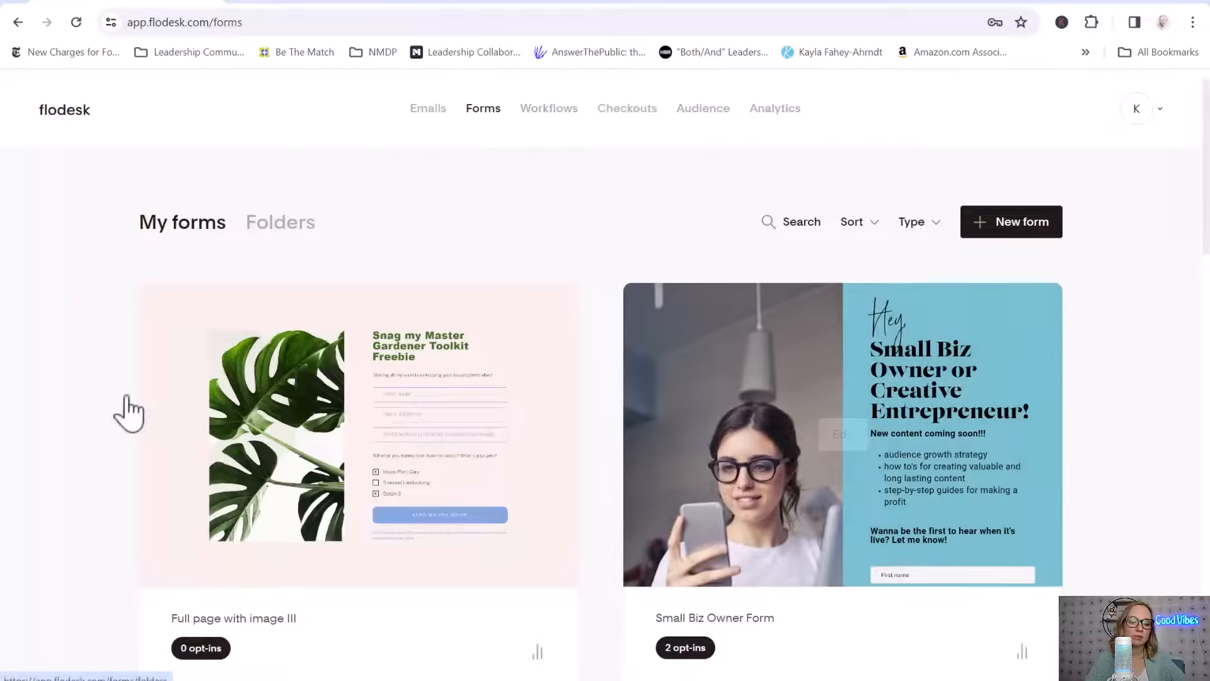
{"action": "mouse_move", "coordinate": [152, 331]}
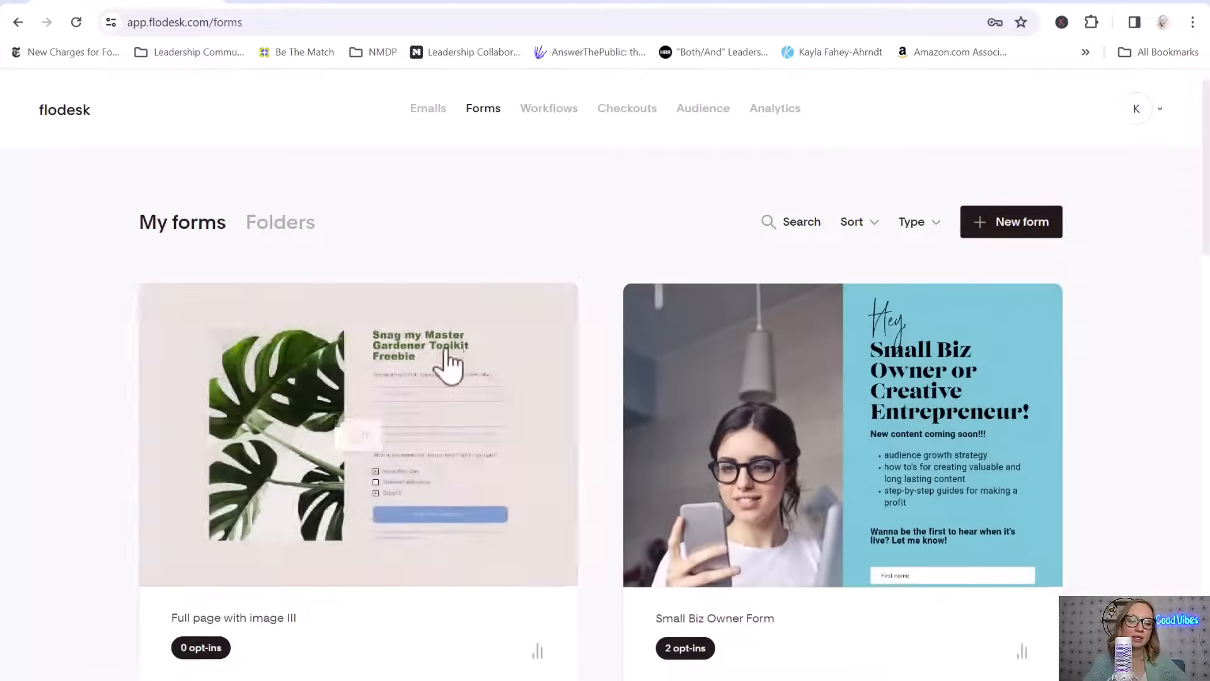
{"action": "scroll", "coordinate": [278, 334], "scroll_direction": "down", "scroll_amount": 1}
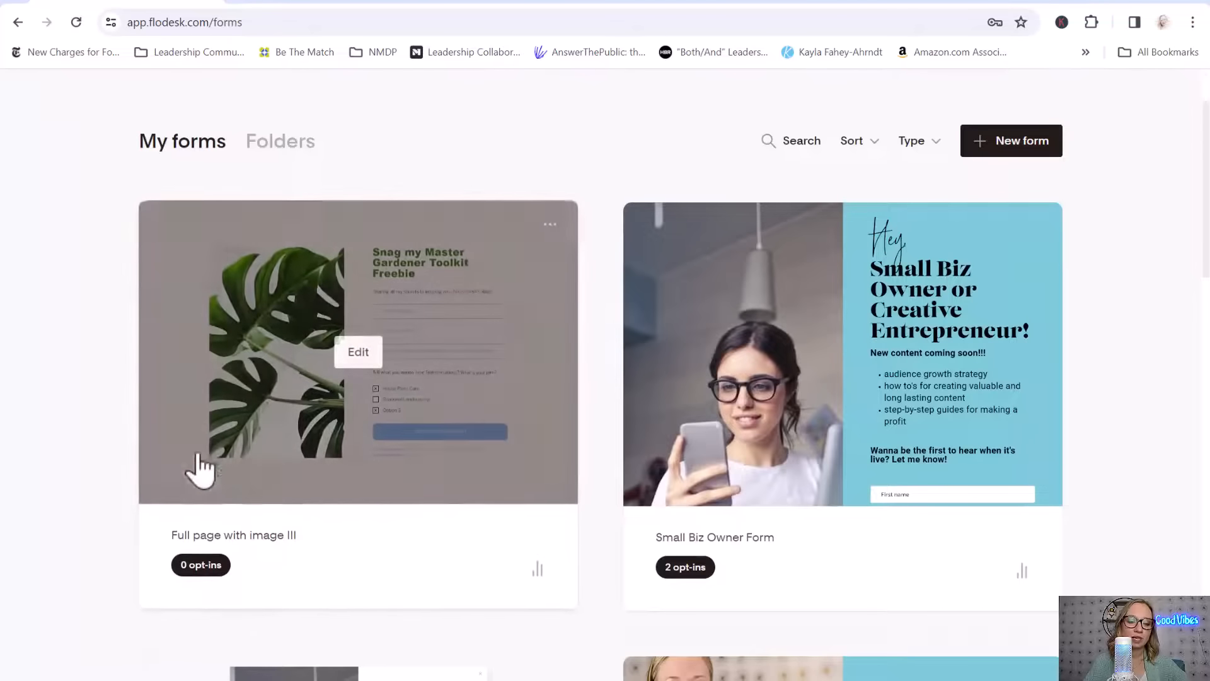
{"action": "scroll", "coordinate": [351, 427], "scroll_direction": "up", "scroll_amount": 1}
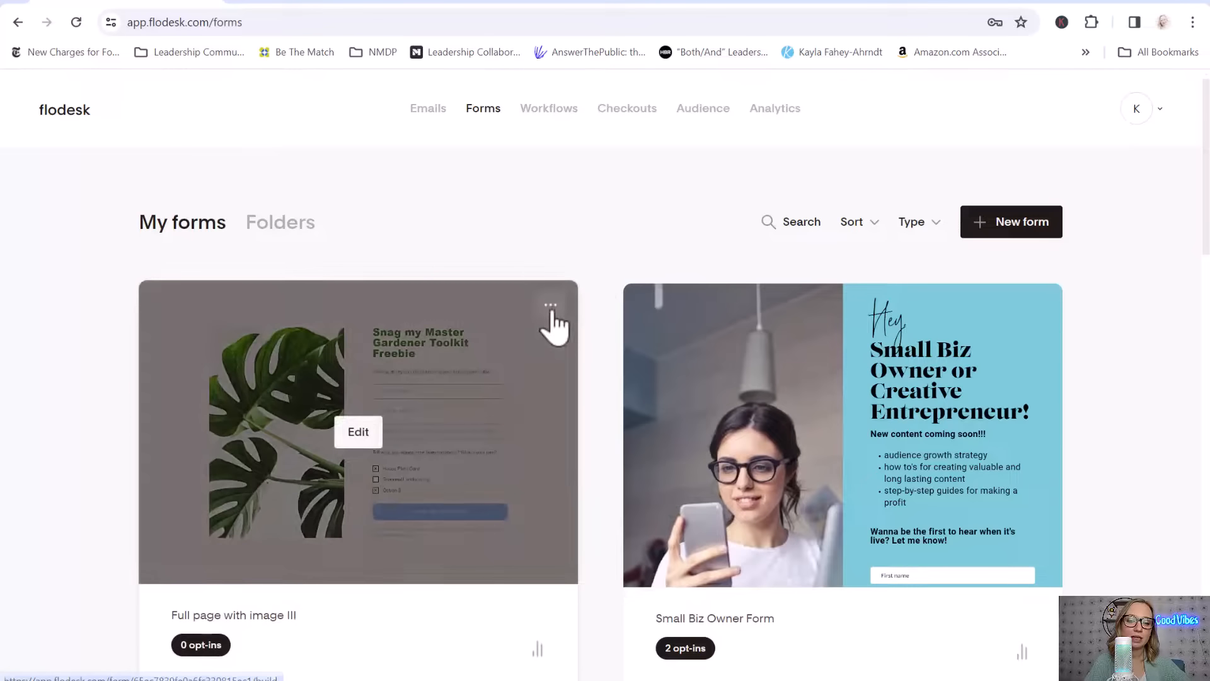
Step: Copy the share page link of the gardener toolkit form, "Full page with image III"
{"action": "left_click", "coordinate": [551, 307]}
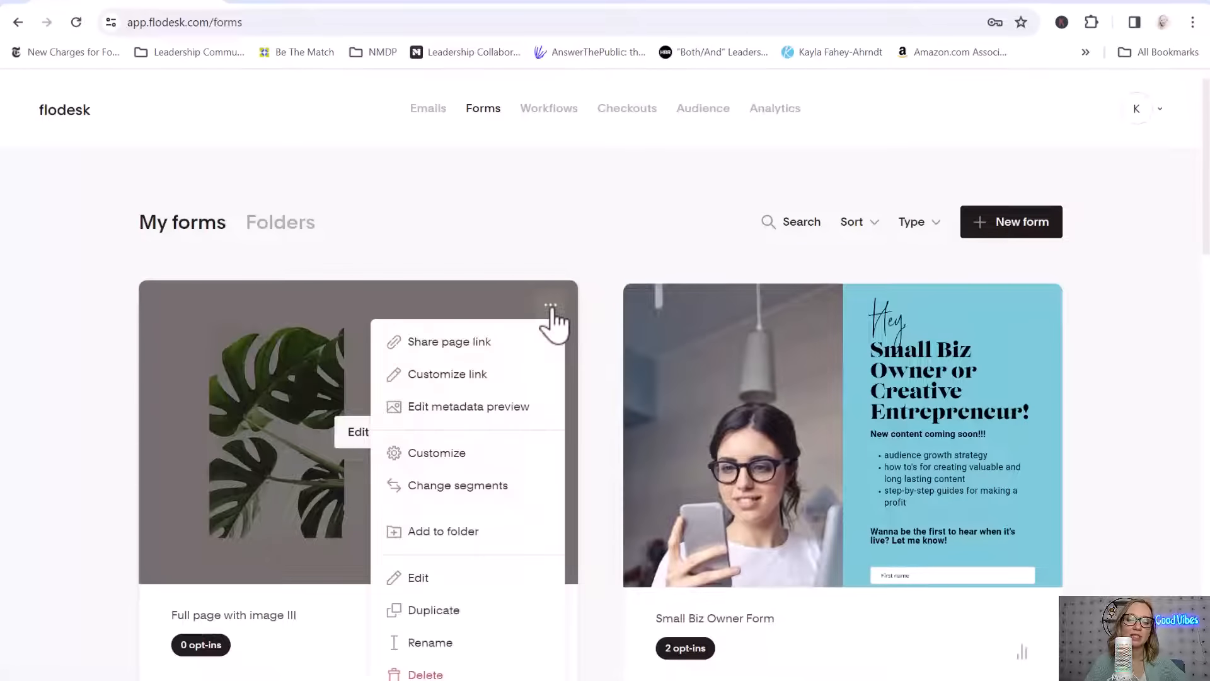
{"action": "left_click", "coordinate": [504, 343]}
{"action": "left_click", "coordinate": [762, 416]}
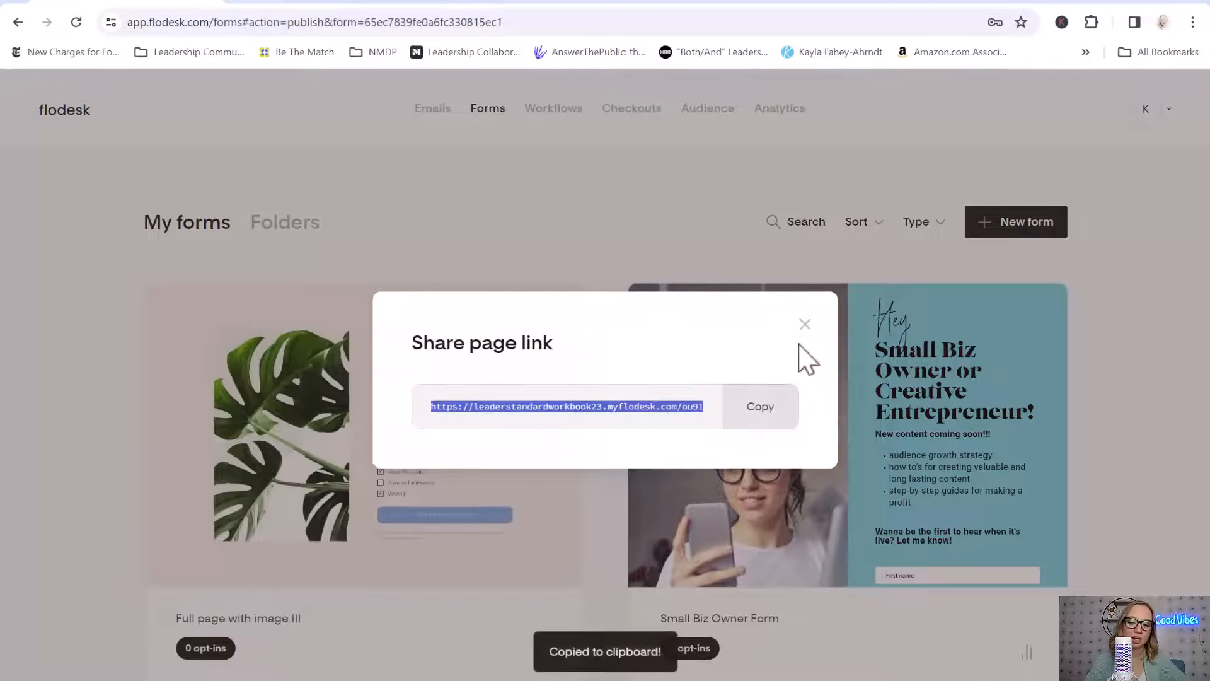
Step: Dismiss the share link dialog, check which segments the "Full page with image III" form uses and close without changing them
{"action": "left_click", "coordinate": [805, 324]}
{"action": "left_click", "coordinate": [550, 307]}
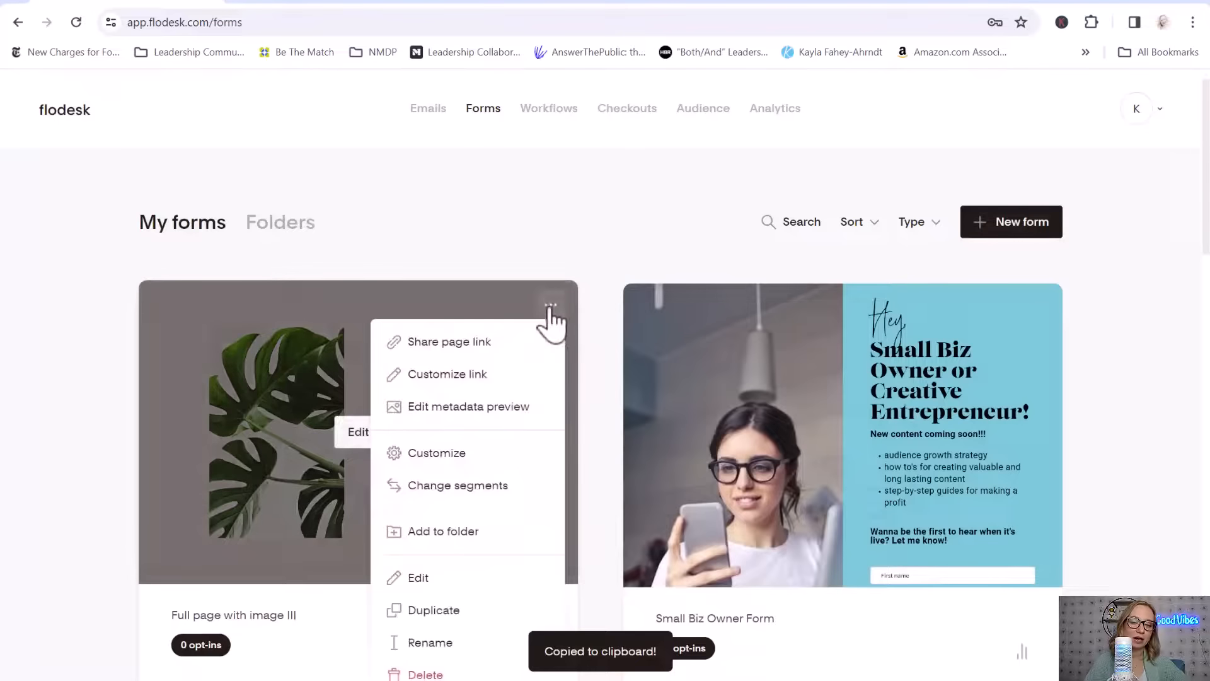
{"action": "scroll", "coordinate": [490, 454], "scroll_direction": "down", "scroll_amount": 1}
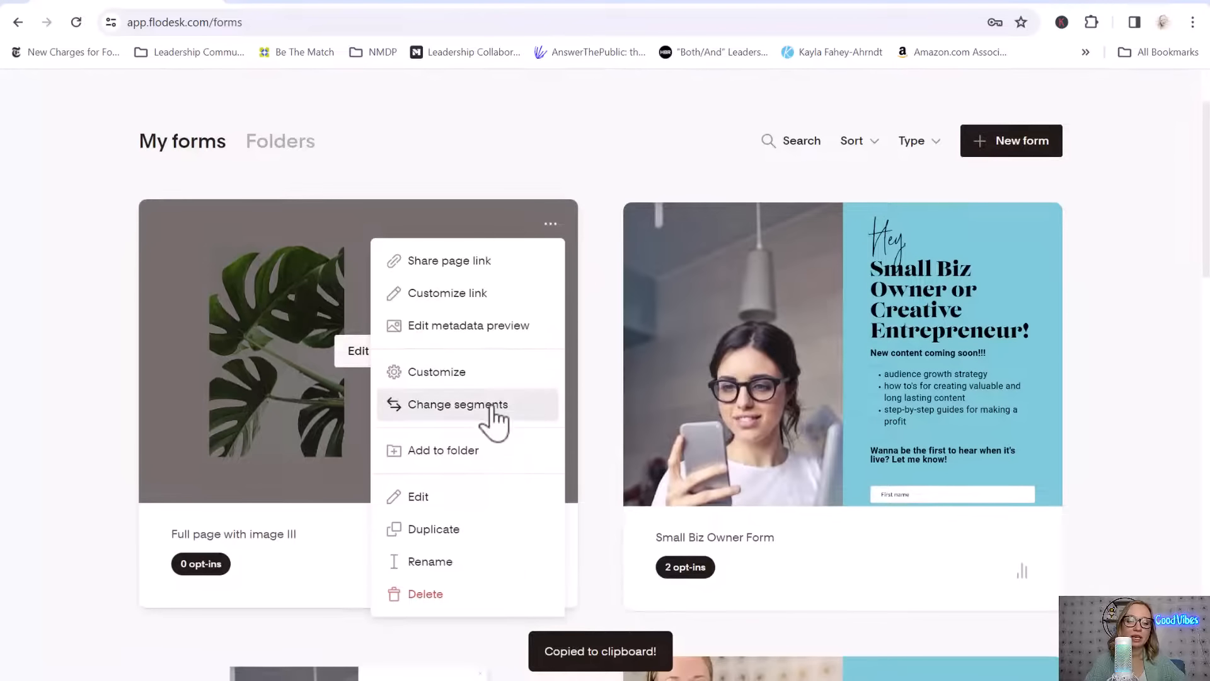
{"action": "left_click", "coordinate": [493, 408]}
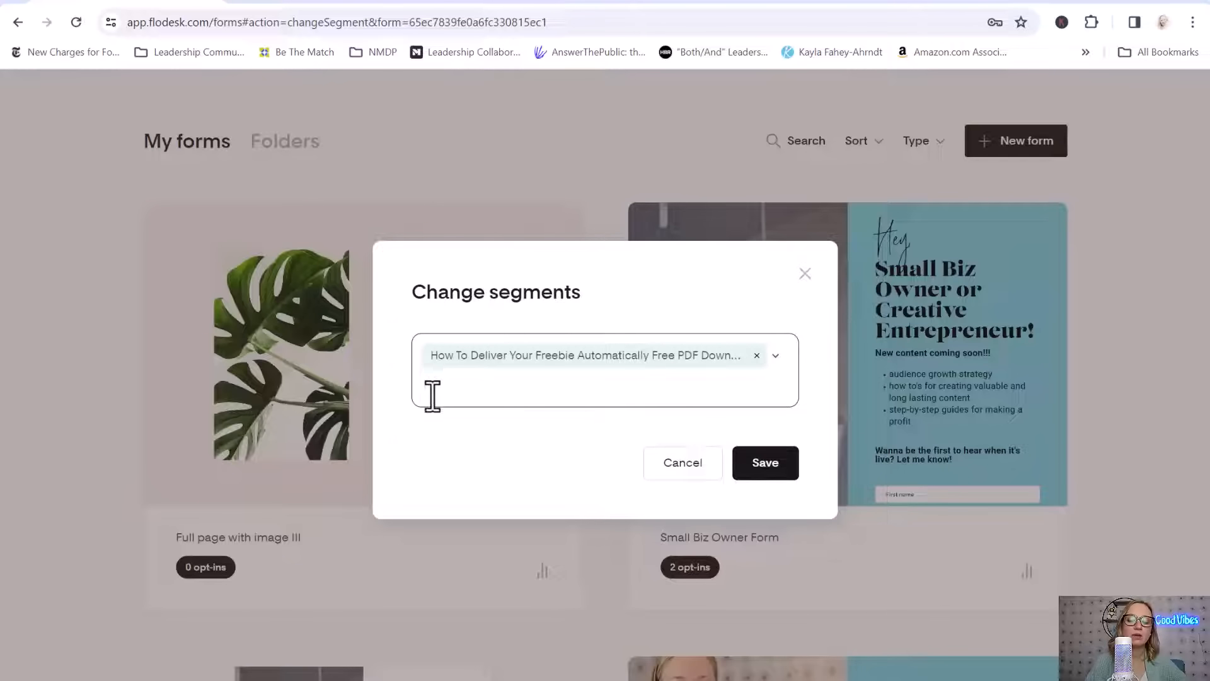
{"action": "left_click", "coordinate": [803, 276]}
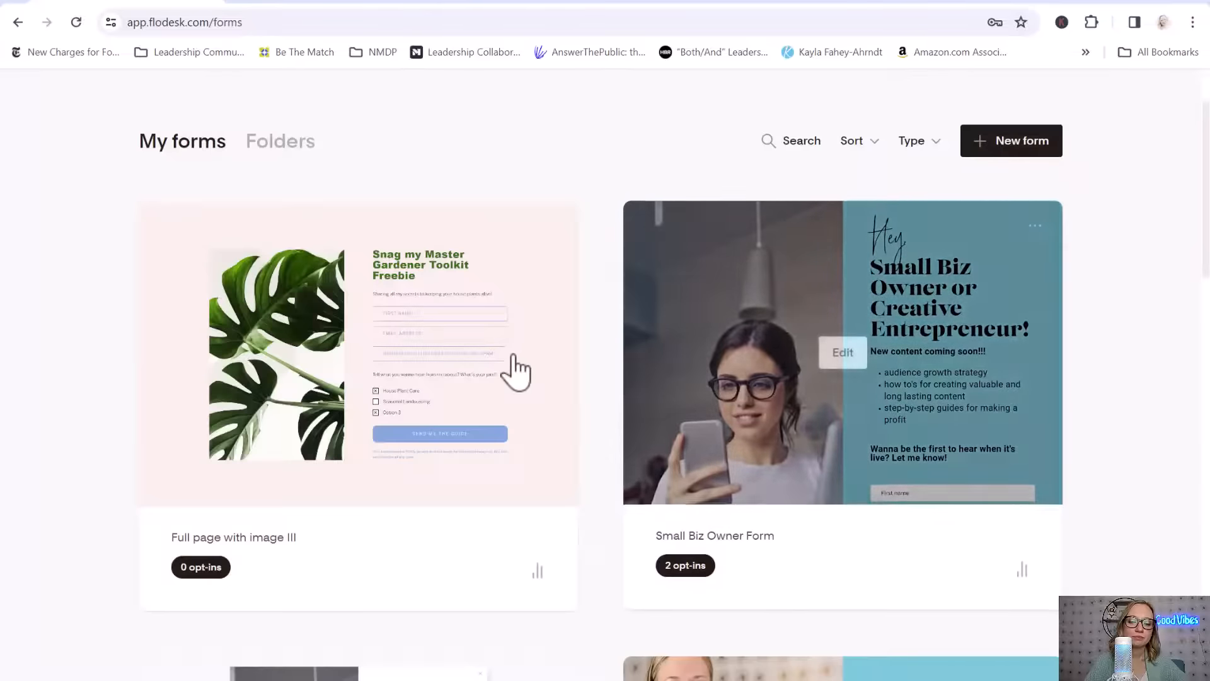
Step: Rename the gardener toolkit form "Full page with image III" as "Master Gardener Toolkit Freebie"
{"action": "left_click", "coordinate": [550, 225]}
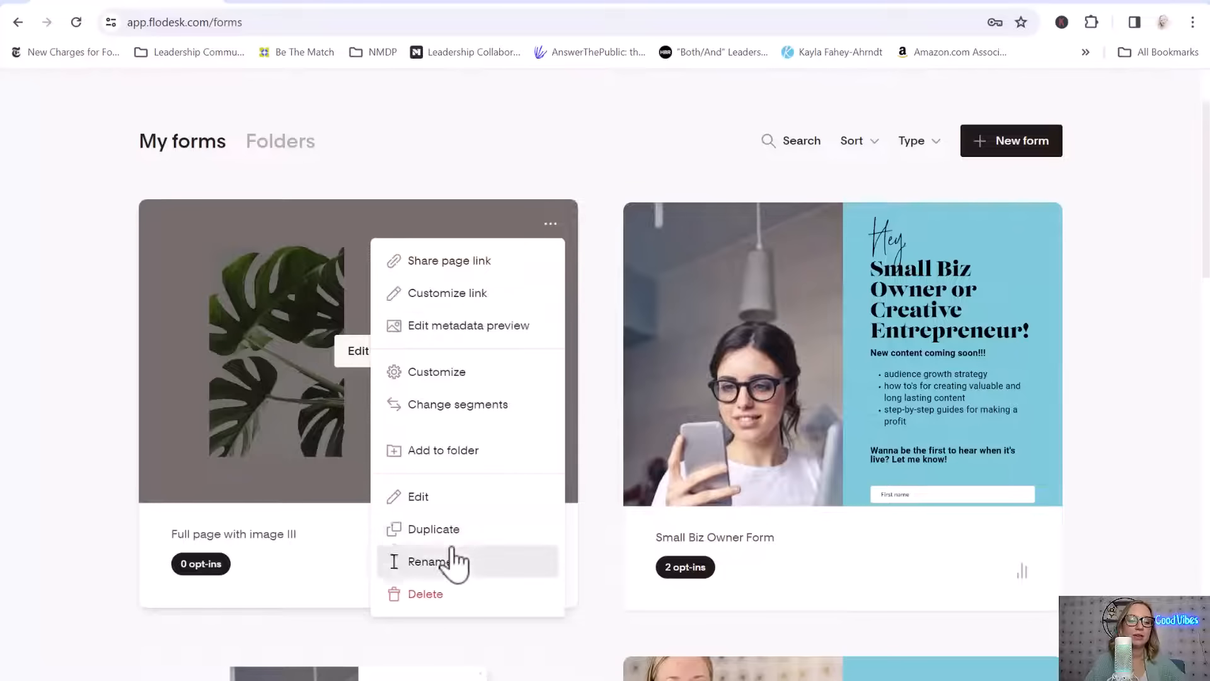
{"action": "left_click", "coordinate": [317, 541]}
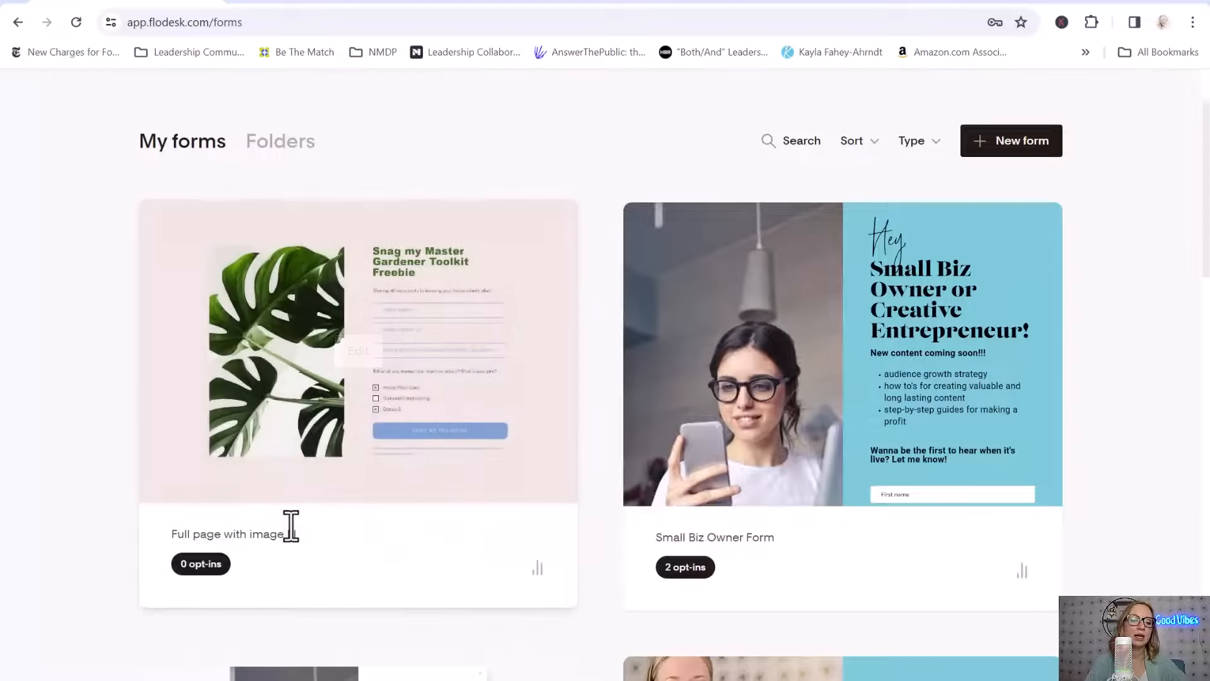
{"action": "left_click", "coordinate": [303, 533]}
{"action": "left_click_drag", "start_coordinate": [311, 533], "coordinate": [1, 513]}
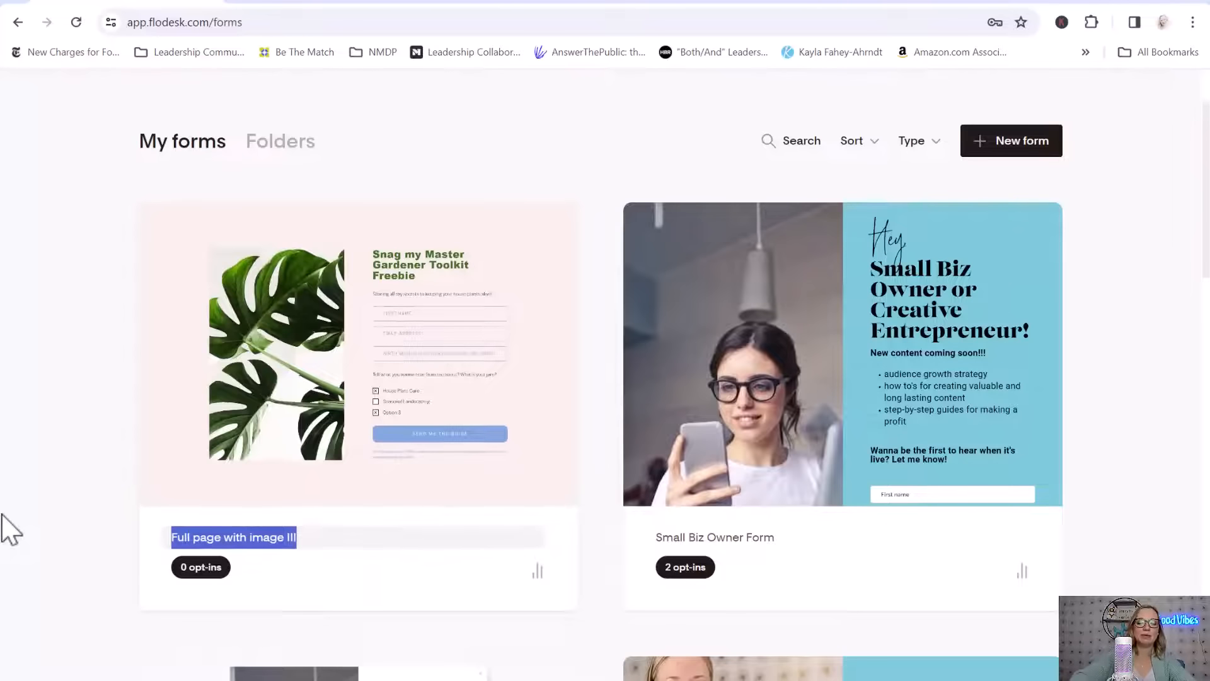
{"action": "type", "text": "Master Garener To"}
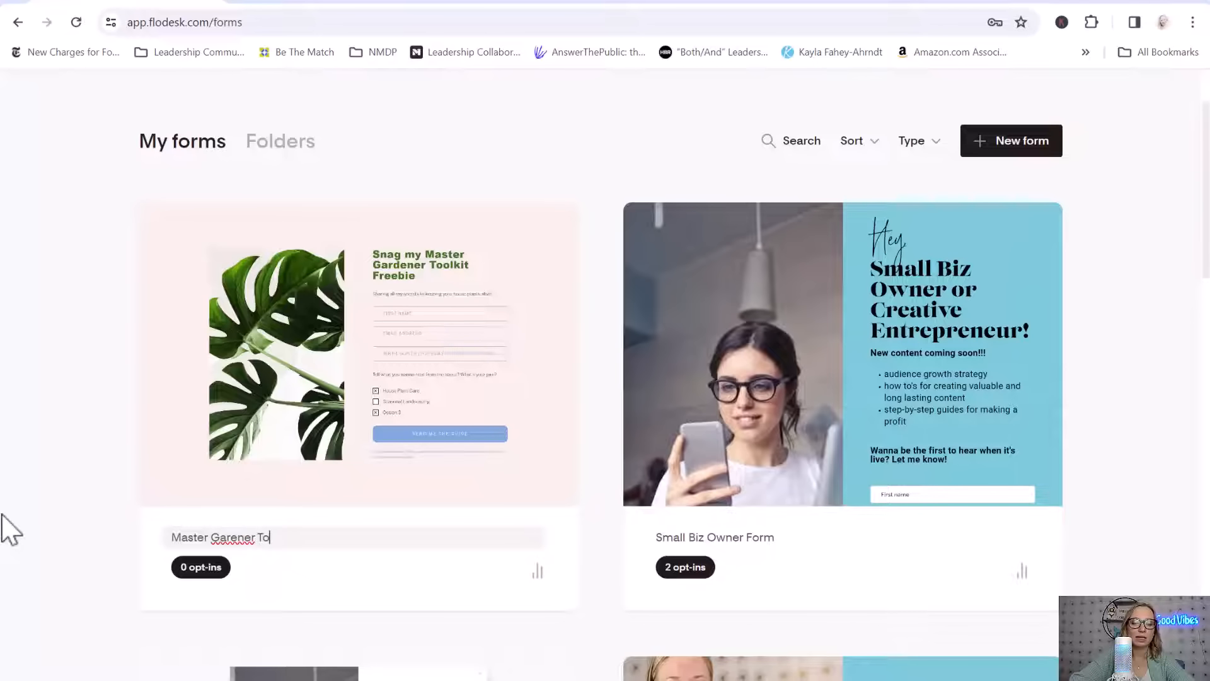
{"action": "key", "text": "BackSpace"}
{"action": "key", "text": "BackSpace"}
{"action": "key", "text": "BackSpace"}
{"action": "key", "text": "BackSpace"}
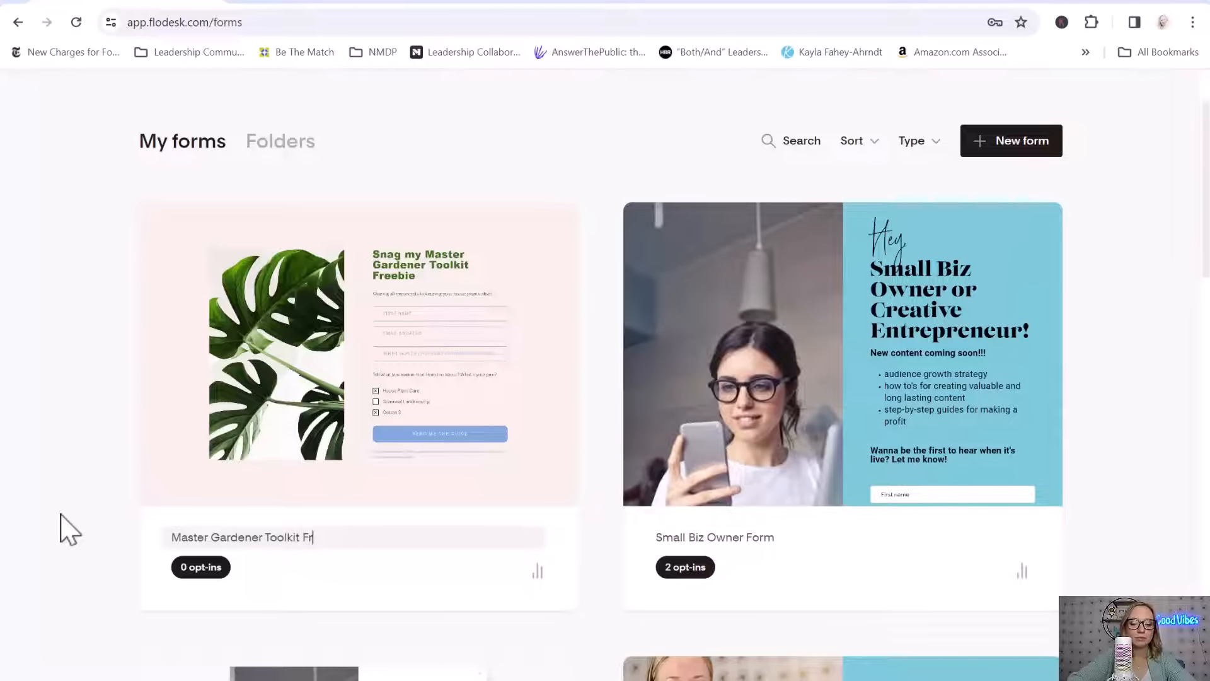
{"action": "type", "text": "bie"}
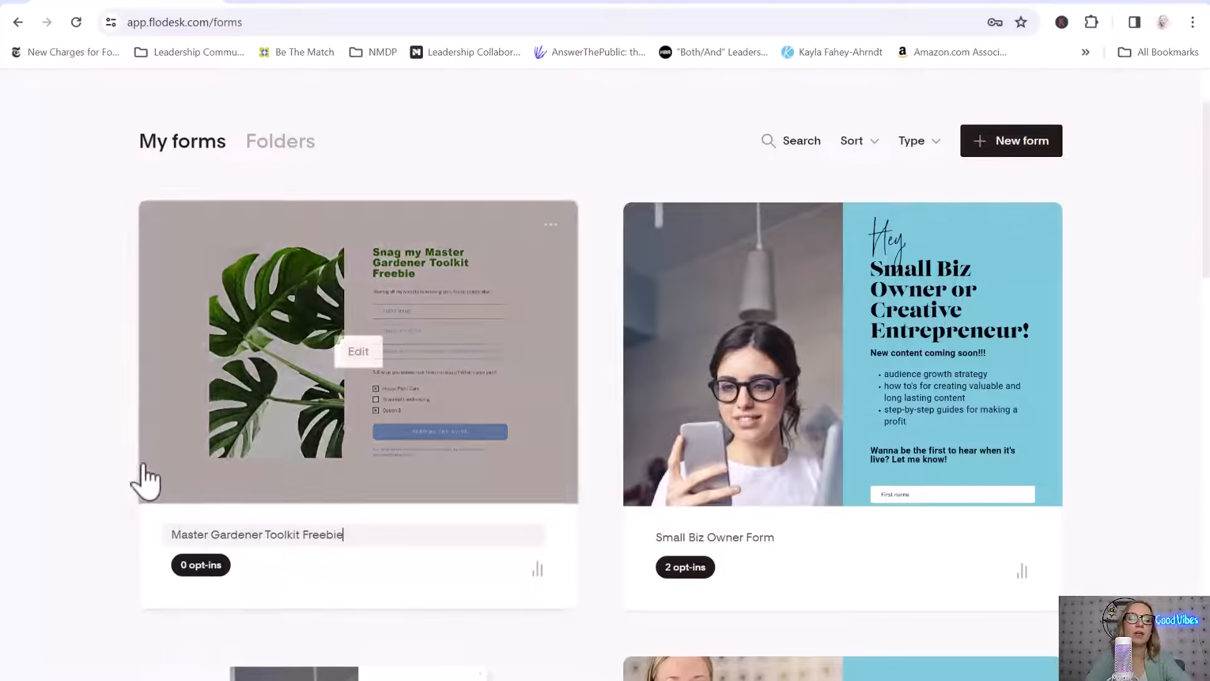
{"action": "left_click", "coordinate": [126, 462]}
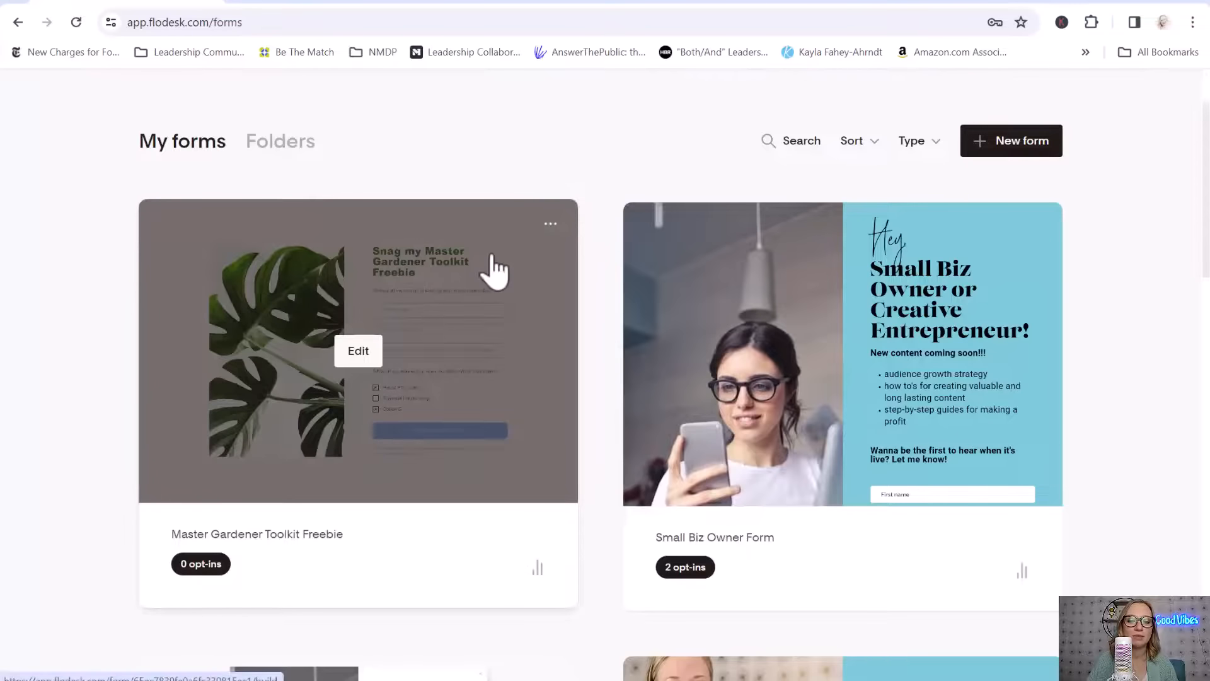
Step: Open the Master Gardener Toolkit Freebie form for editing and return to the list of saved forms
{"action": "left_click", "coordinate": [550, 225]}
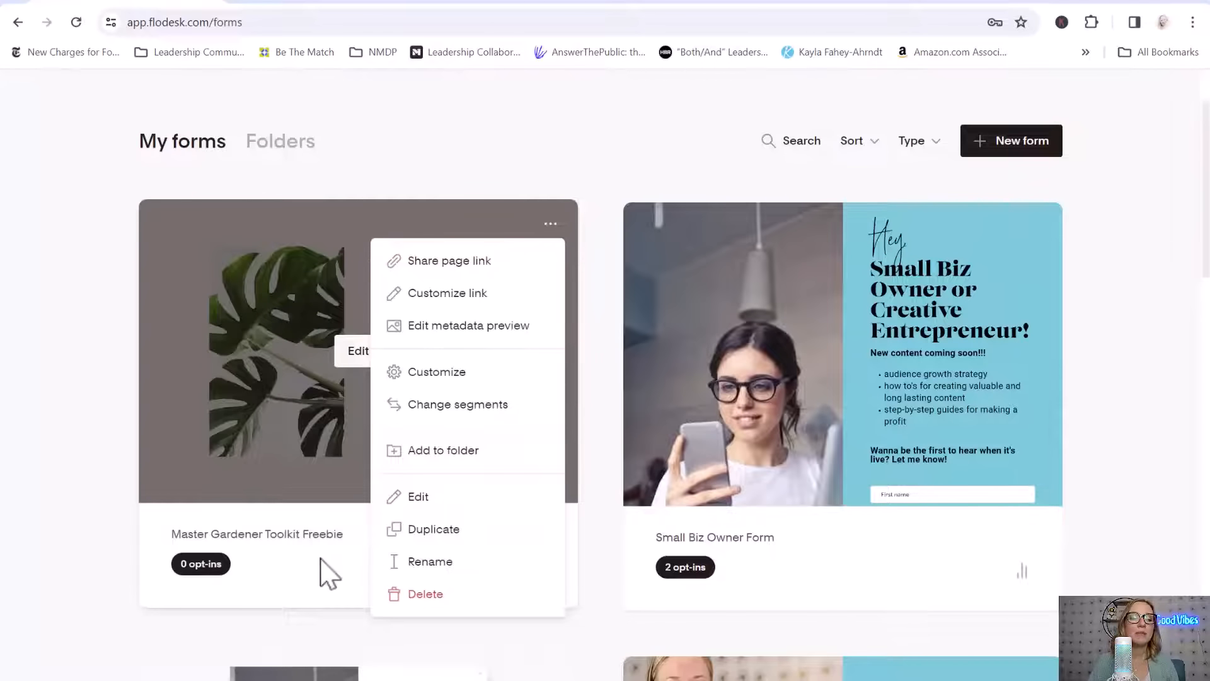
{"action": "left_click", "coordinate": [350, 354]}
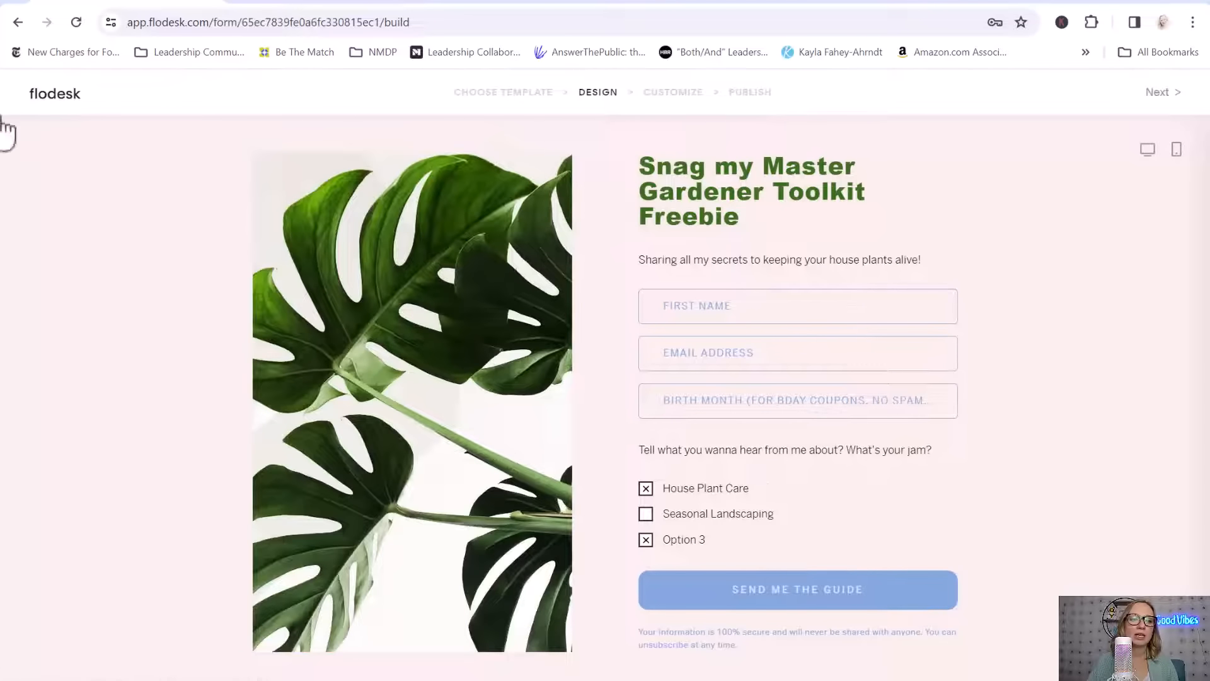
{"action": "left_click", "coordinate": [44, 101]}
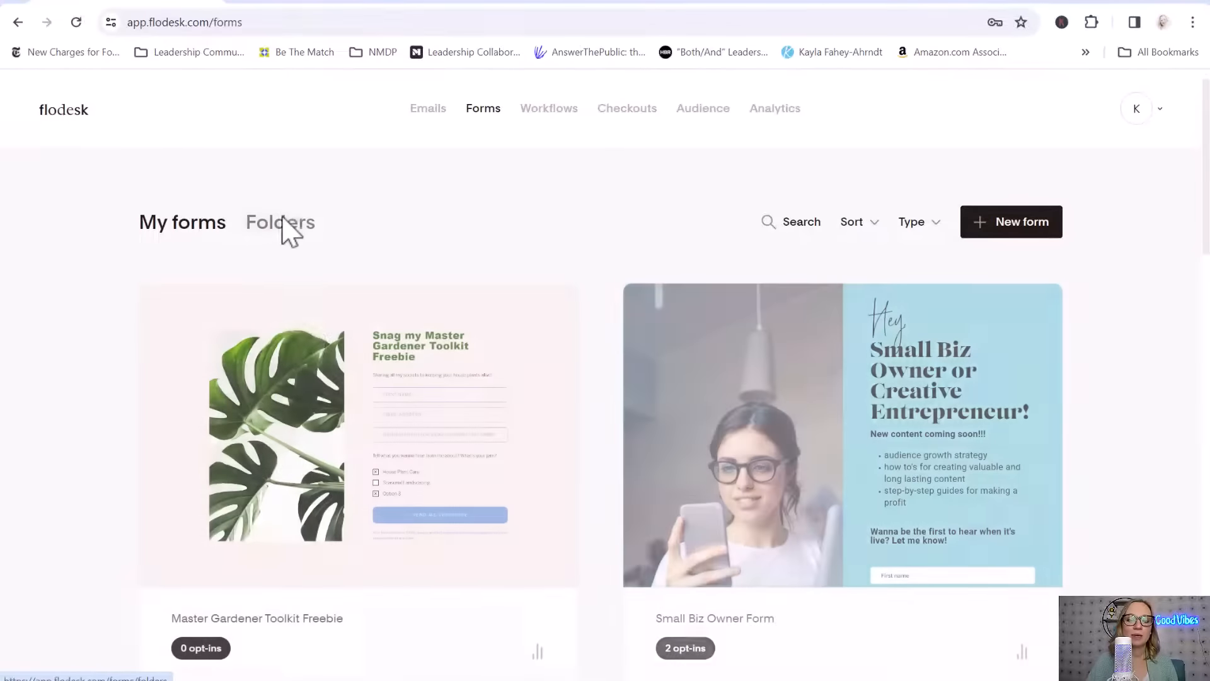
Step: Copy the share page link of the "How to Deliver Your Freebie with Flodesk Freebie" form
{"action": "scroll", "coordinate": [522, 352], "scroll_direction": "down", "scroll_amount": 10}
{"action": "scroll", "coordinate": [507, 296], "scroll_direction": "up", "scroll_amount": 1}
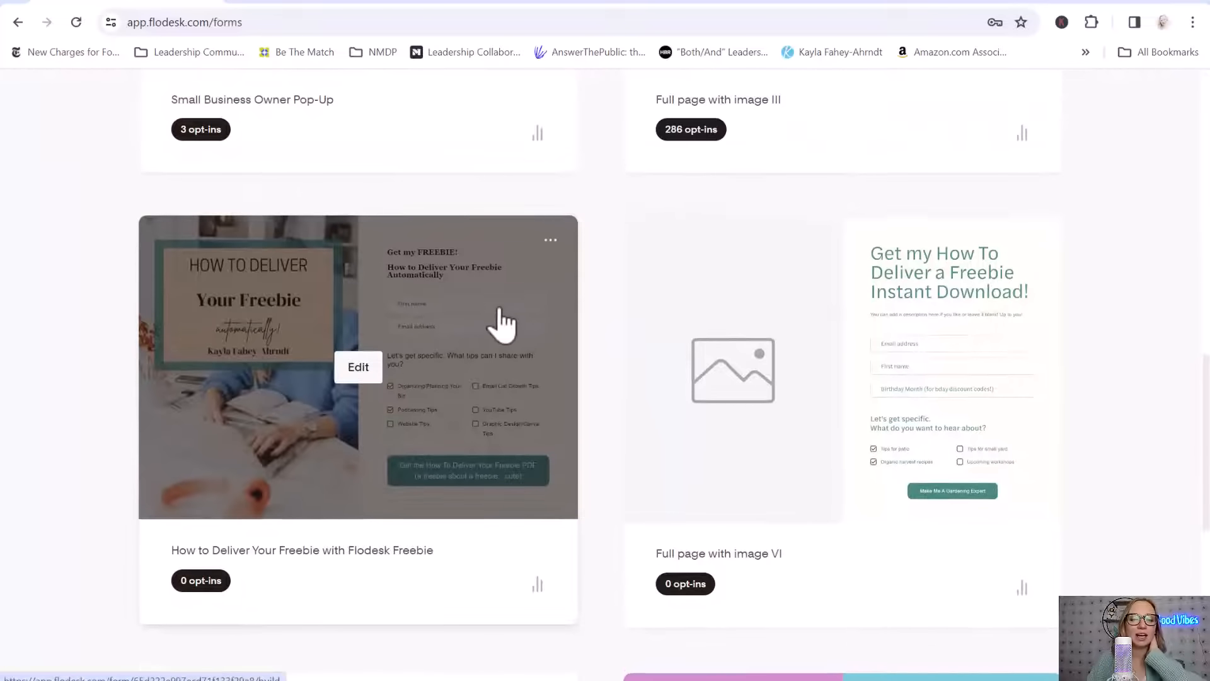
{"action": "left_click", "coordinate": [551, 240]}
{"action": "left_click", "coordinate": [486, 287]}
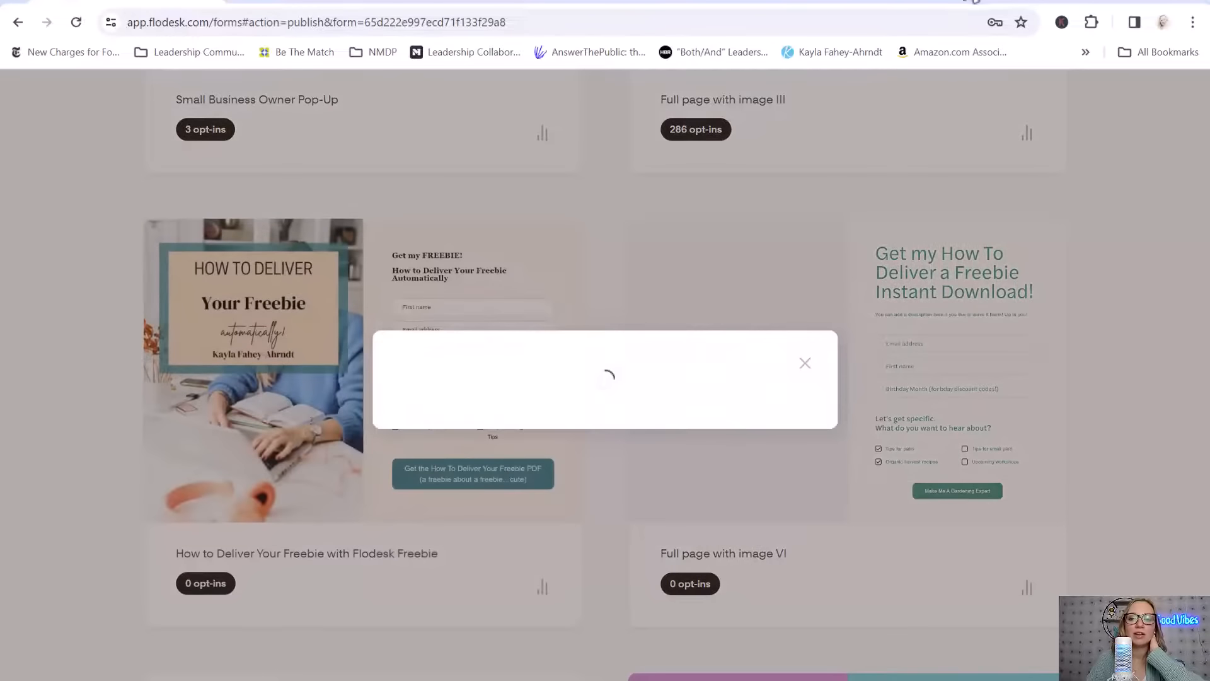
{"action": "left_click", "coordinate": [774, 415]}
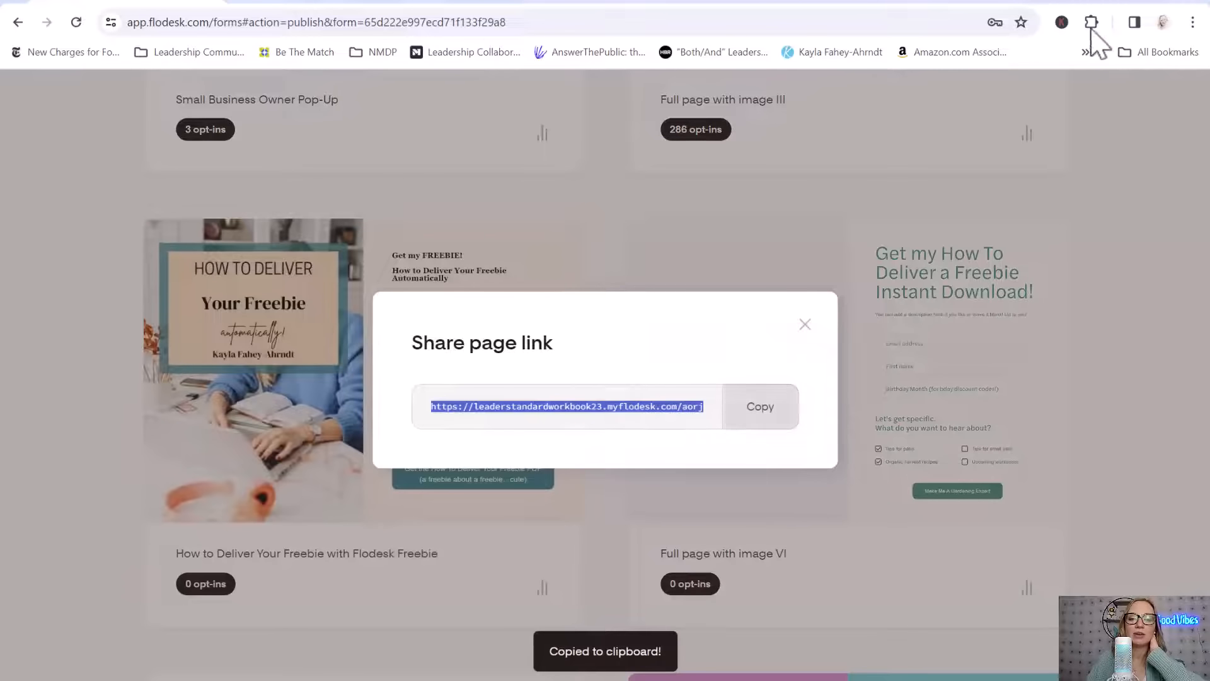
Step: Load the copied link in a new browser tab and review the live form's fields, tip options and submit button
{"action": "left_click", "coordinate": [1021, 3]}
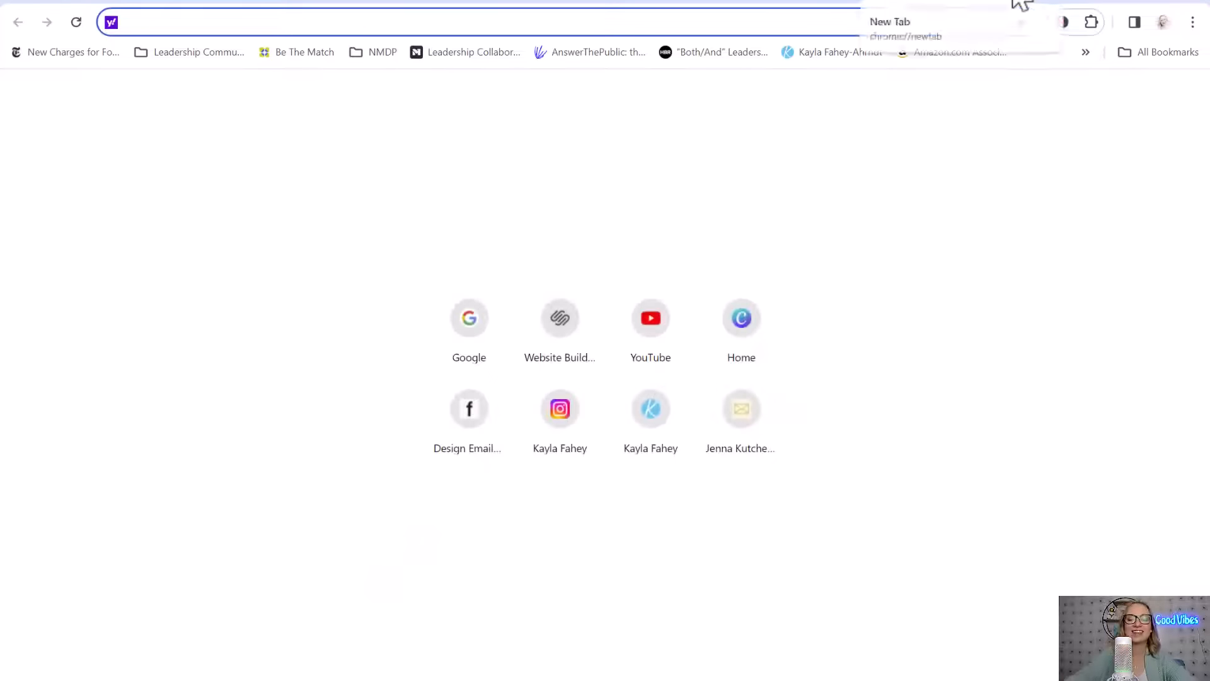
{"action": "key", "text": "ctrl+v"}
{"action": "key", "text": "Return"}
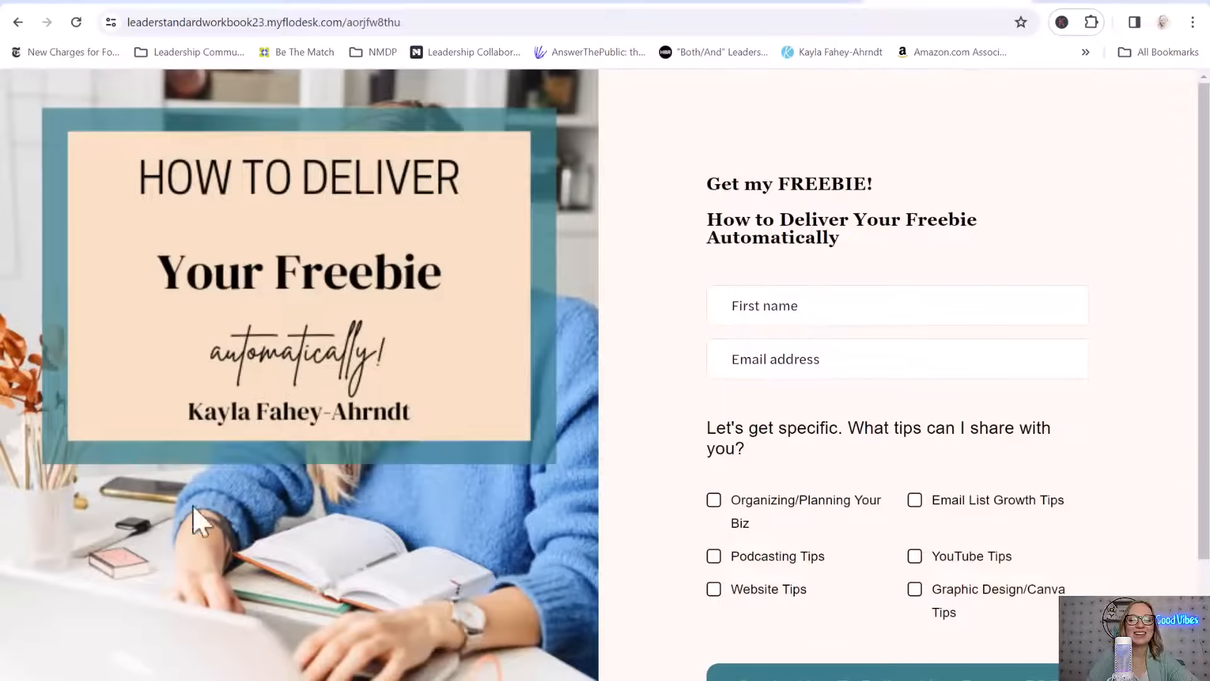
{"action": "scroll", "coordinate": [1175, 287], "scroll_direction": "down", "scroll_amount": 1}
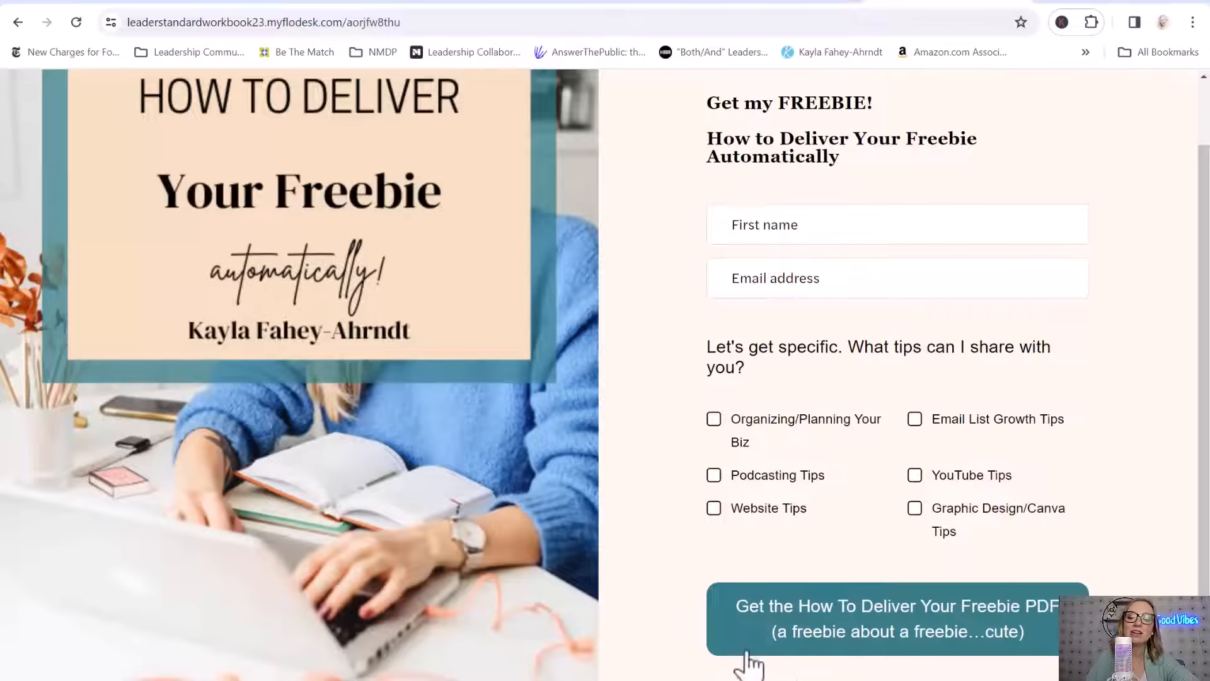
{"action": "scroll", "coordinate": [898, 374], "scroll_direction": "up", "scroll_amount": 2}
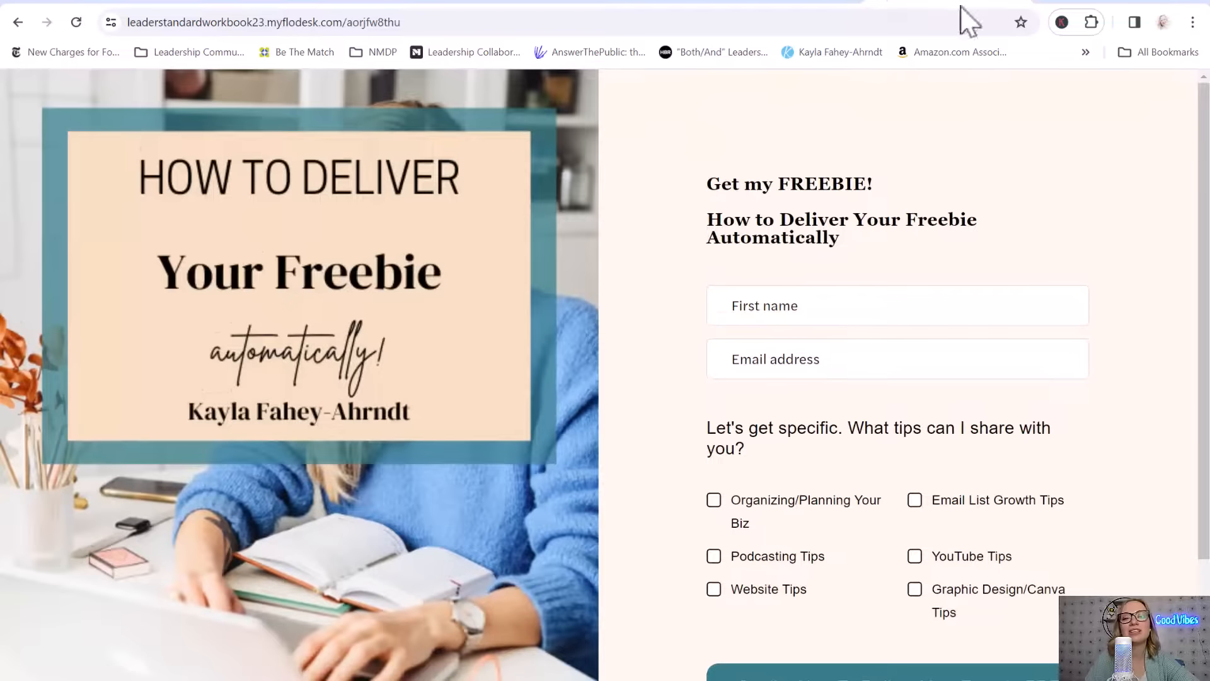
Step: Leave the live form page, dismiss the share link dialog and return to the start of the saved forms list
{"action": "left_click", "coordinate": [1012, 0]}
{"action": "left_click", "coordinate": [1013, 1]}
{"action": "left_click", "coordinate": [1012, 0]}
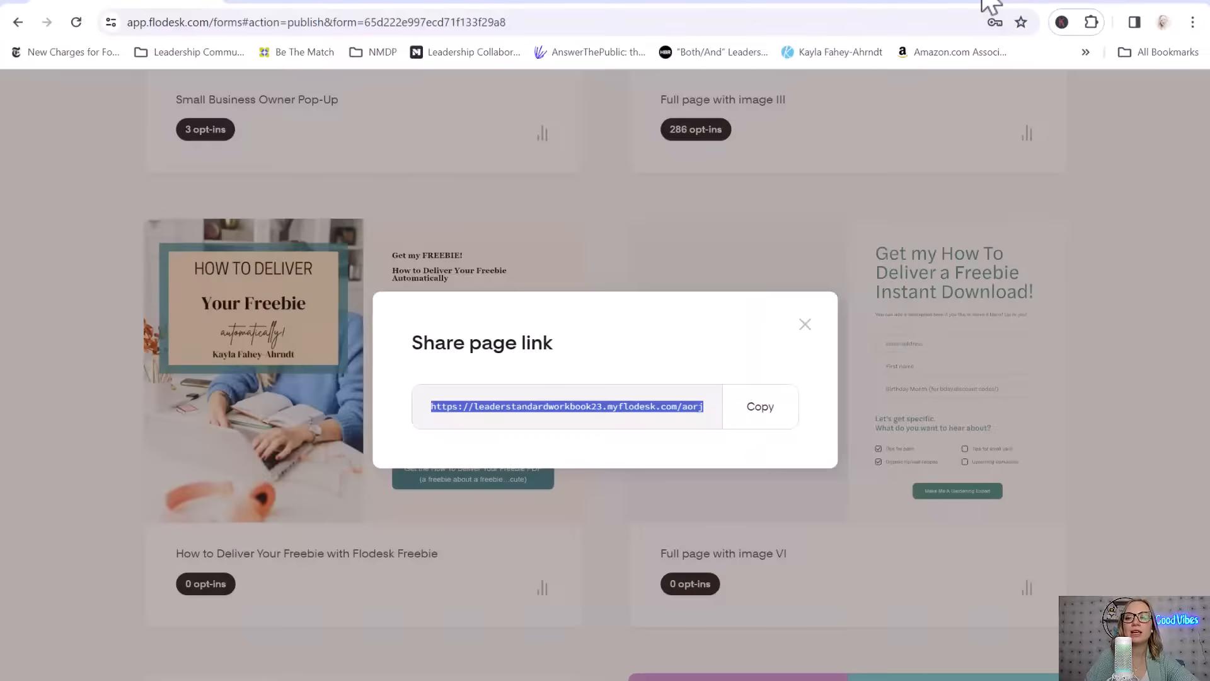
{"action": "left_click", "coordinate": [32, 94]}
{"action": "scroll", "coordinate": [1107, 330], "scroll_direction": "up", "scroll_amount": 10}
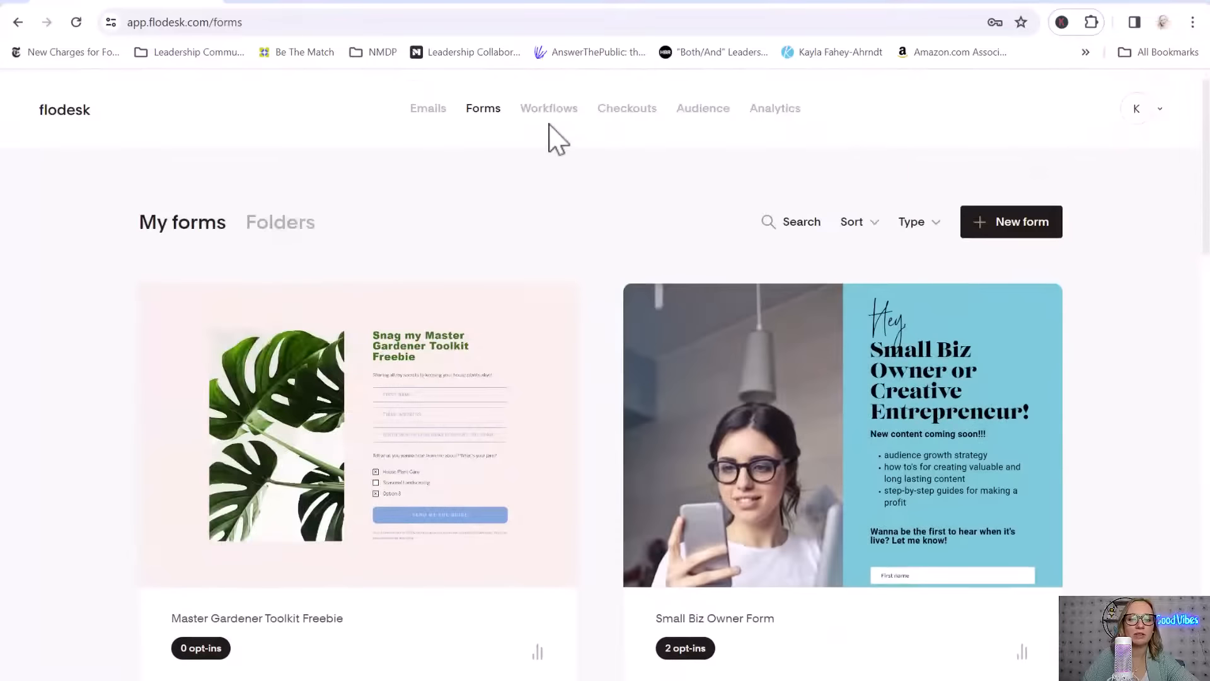
Step: Go to the workflows and pause the published "How To Deliver a Freebie Auto Freebie" workflow to edit it
{"action": "left_click", "coordinate": [545, 110]}
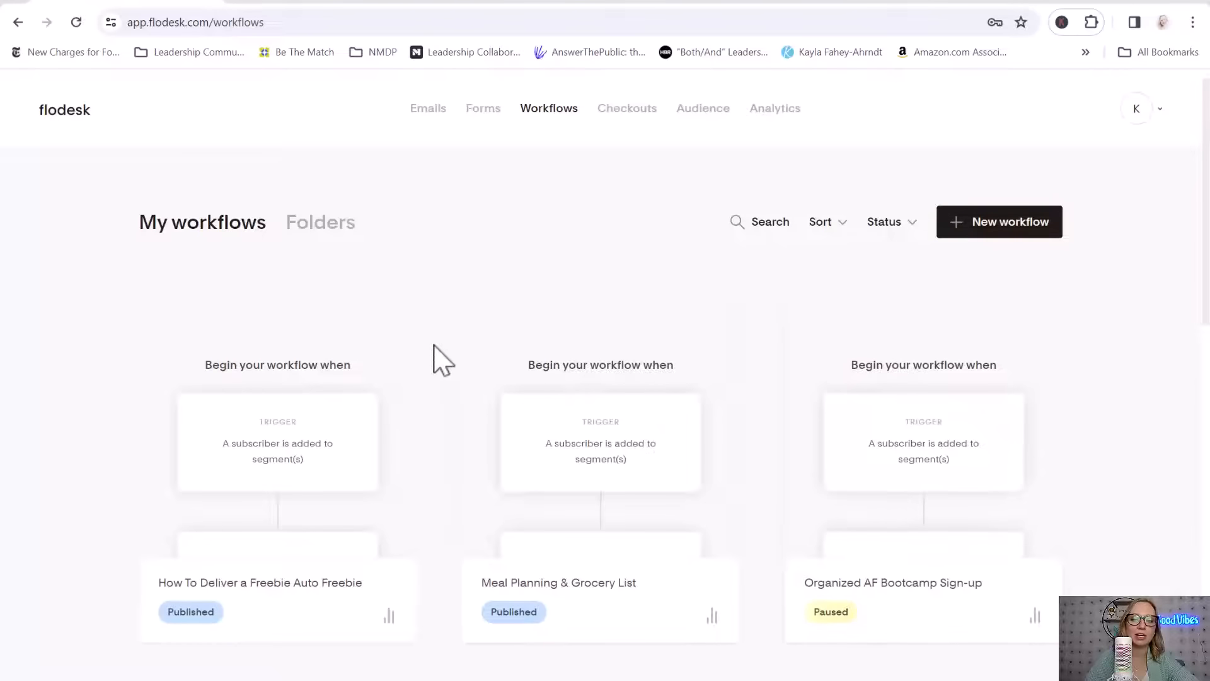
{"action": "scroll", "coordinate": [473, 327], "scroll_direction": "down", "scroll_amount": 1}
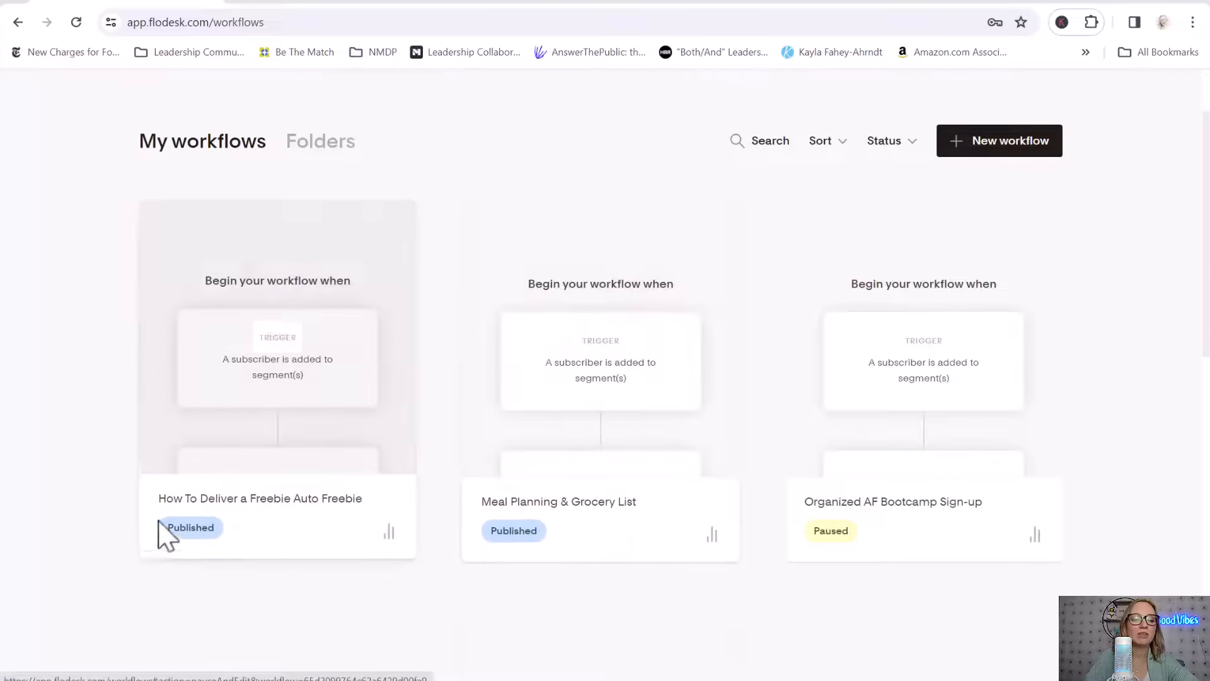
{"action": "mouse_move", "coordinate": [319, 502]}
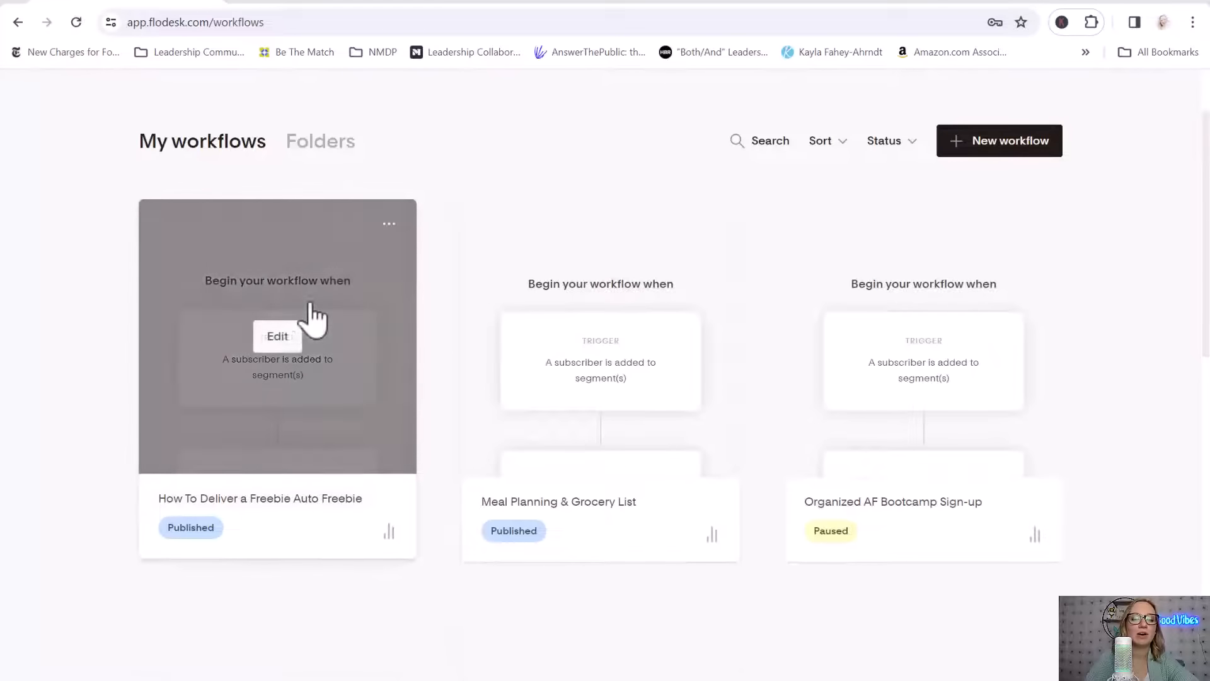
{"action": "left_click", "coordinate": [275, 340]}
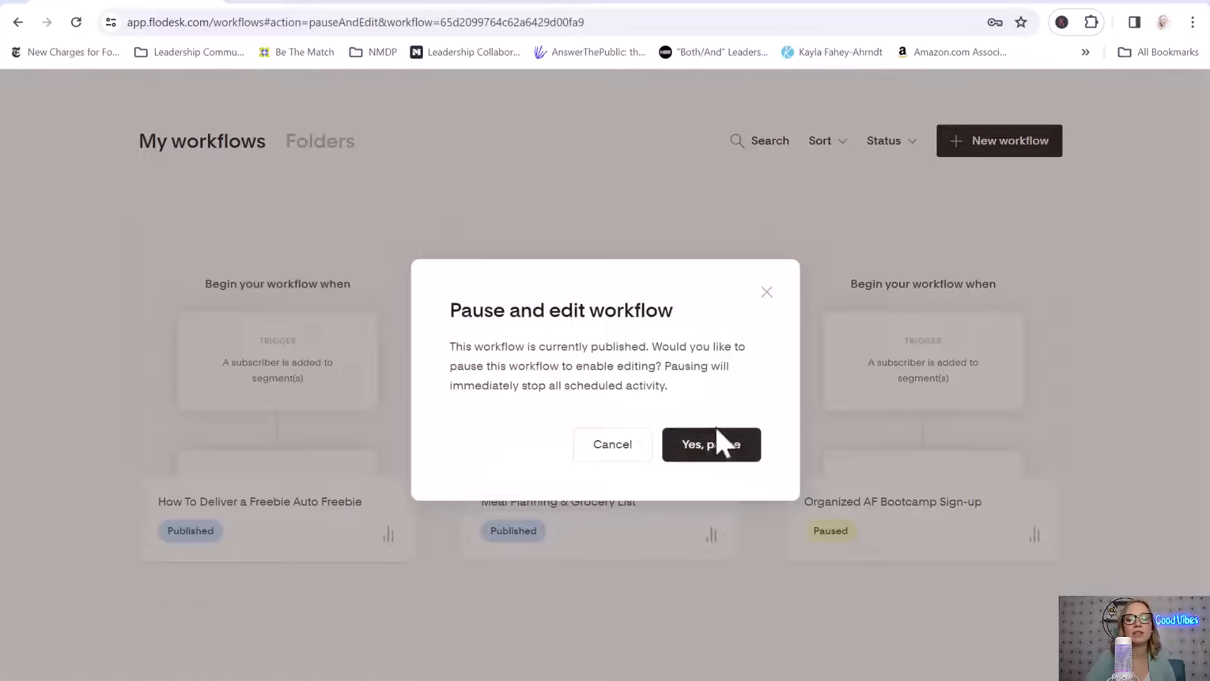
{"action": "left_click", "coordinate": [725, 457]}
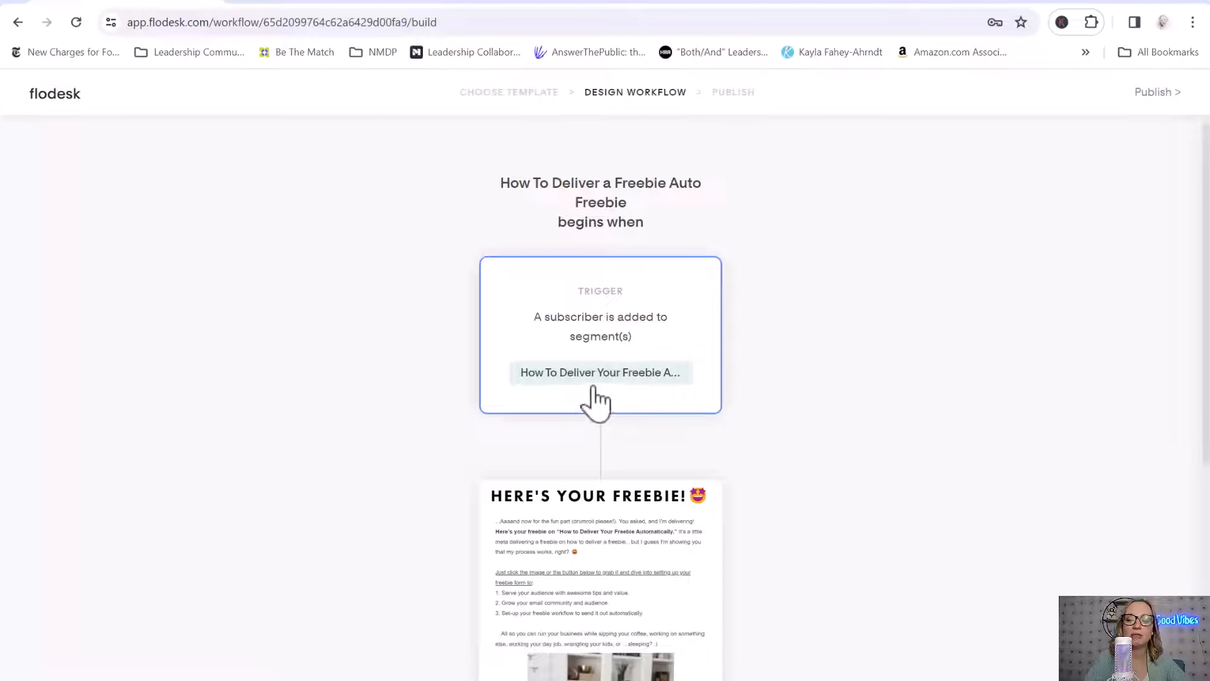
Step: Examine the workflow's sequence from the segment trigger through the freebie email to the exit step
{"action": "scroll", "coordinate": [675, 405], "scroll_direction": "down", "scroll_amount": 4}
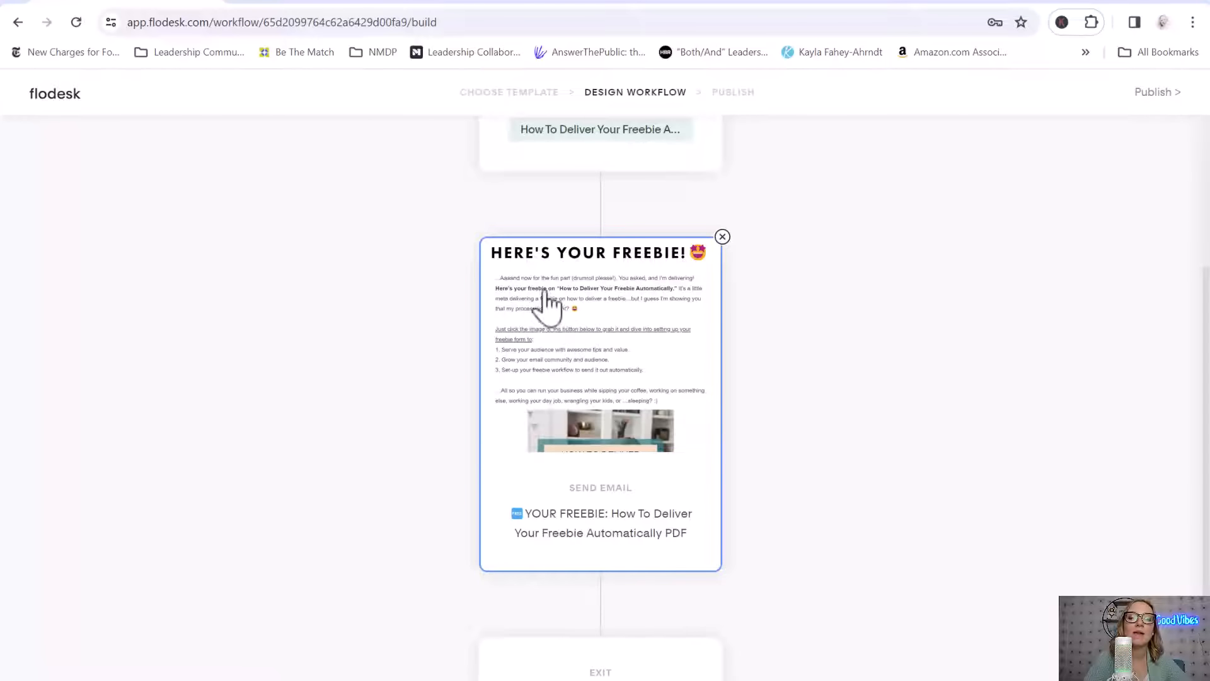
{"action": "scroll", "coordinate": [554, 454], "scroll_direction": "down", "scroll_amount": 1}
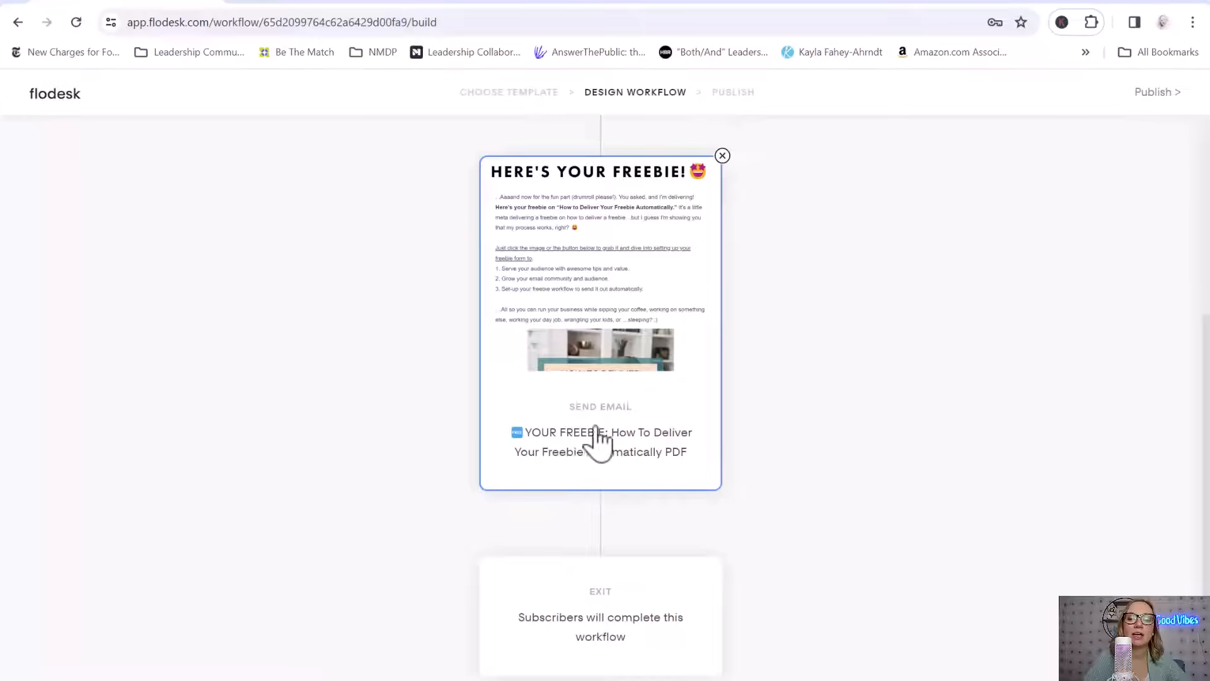
{"action": "scroll", "coordinate": [638, 417], "scroll_direction": "down", "scroll_amount": 1}
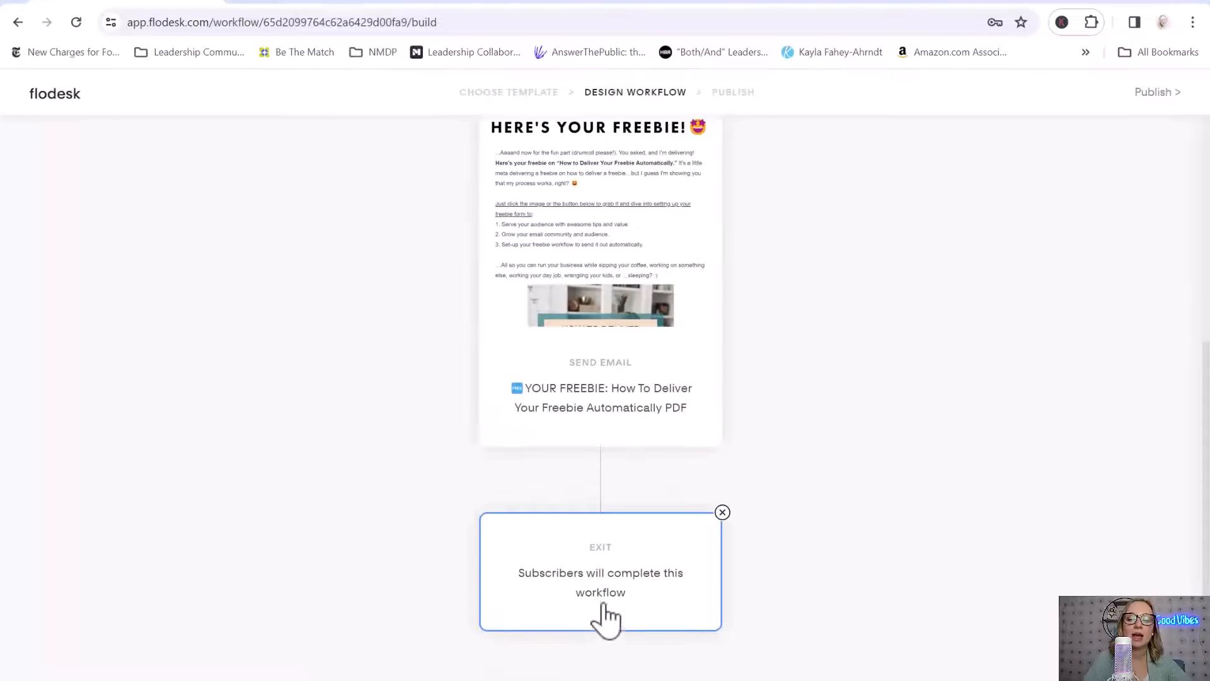